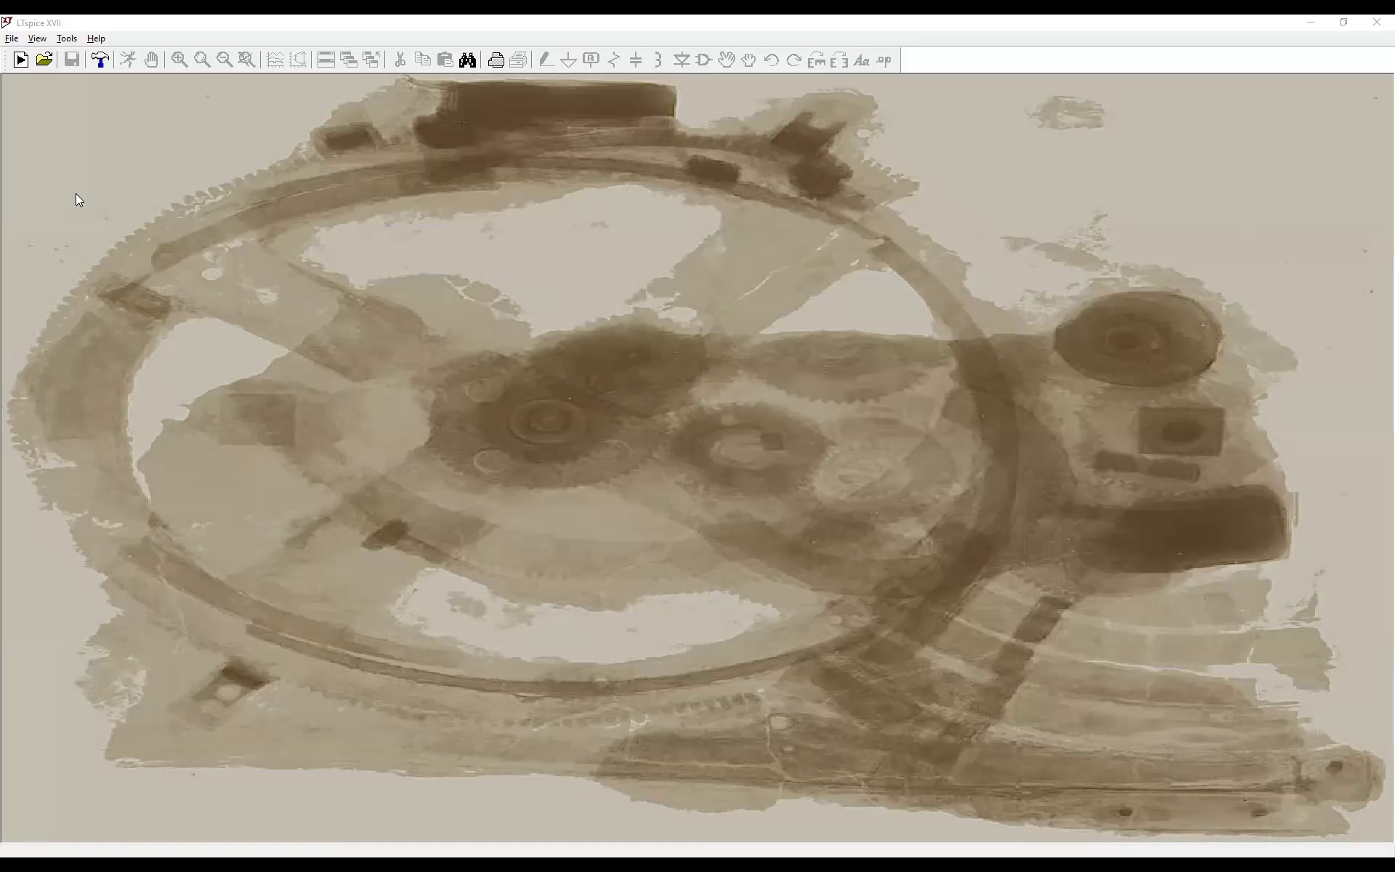
Create a new schematic and place a resistor rotated to lie horizontally
left_click(22, 60)
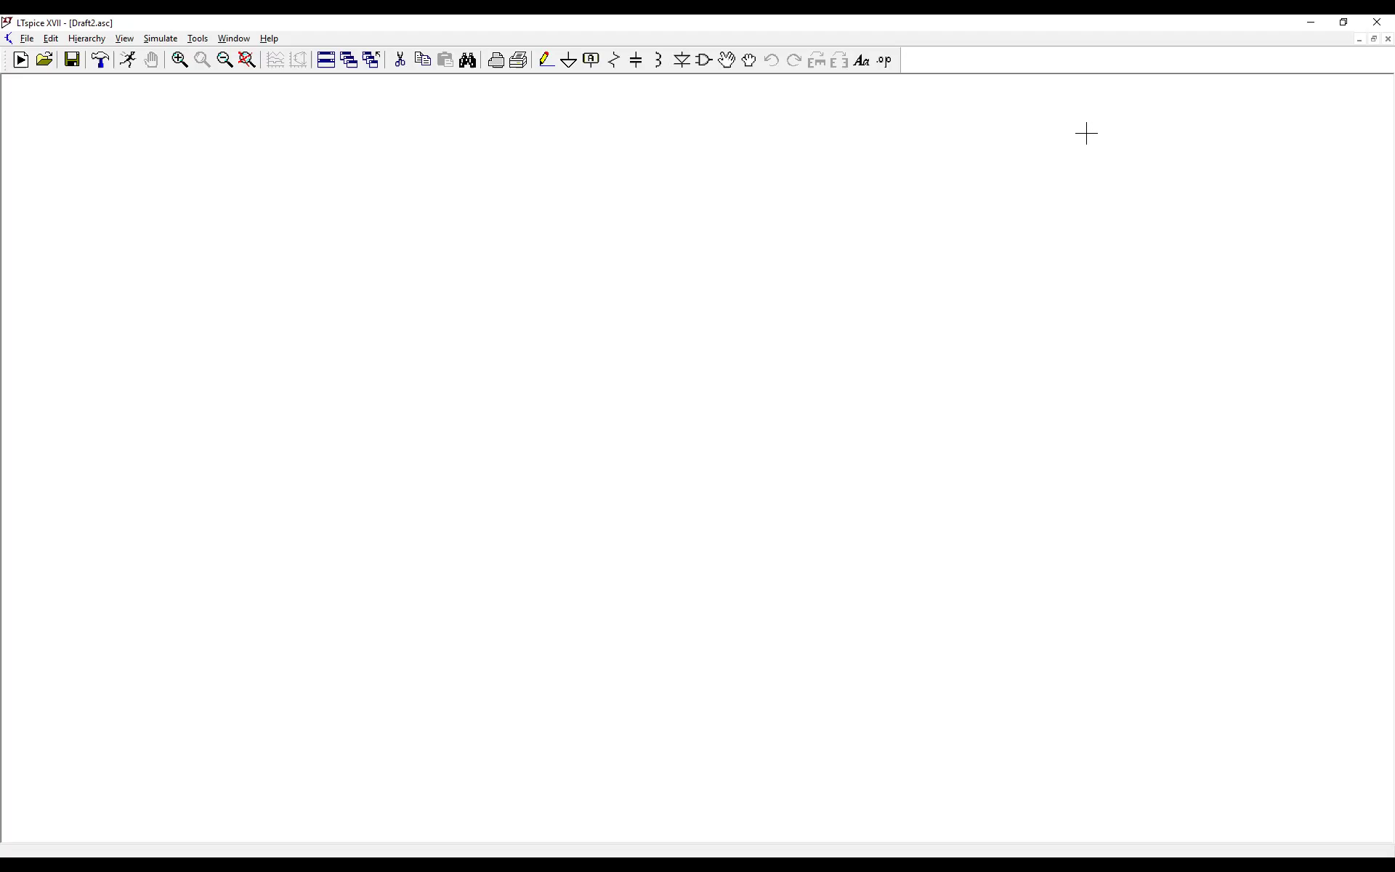
left_click(615, 62)
key("ctrl+r")
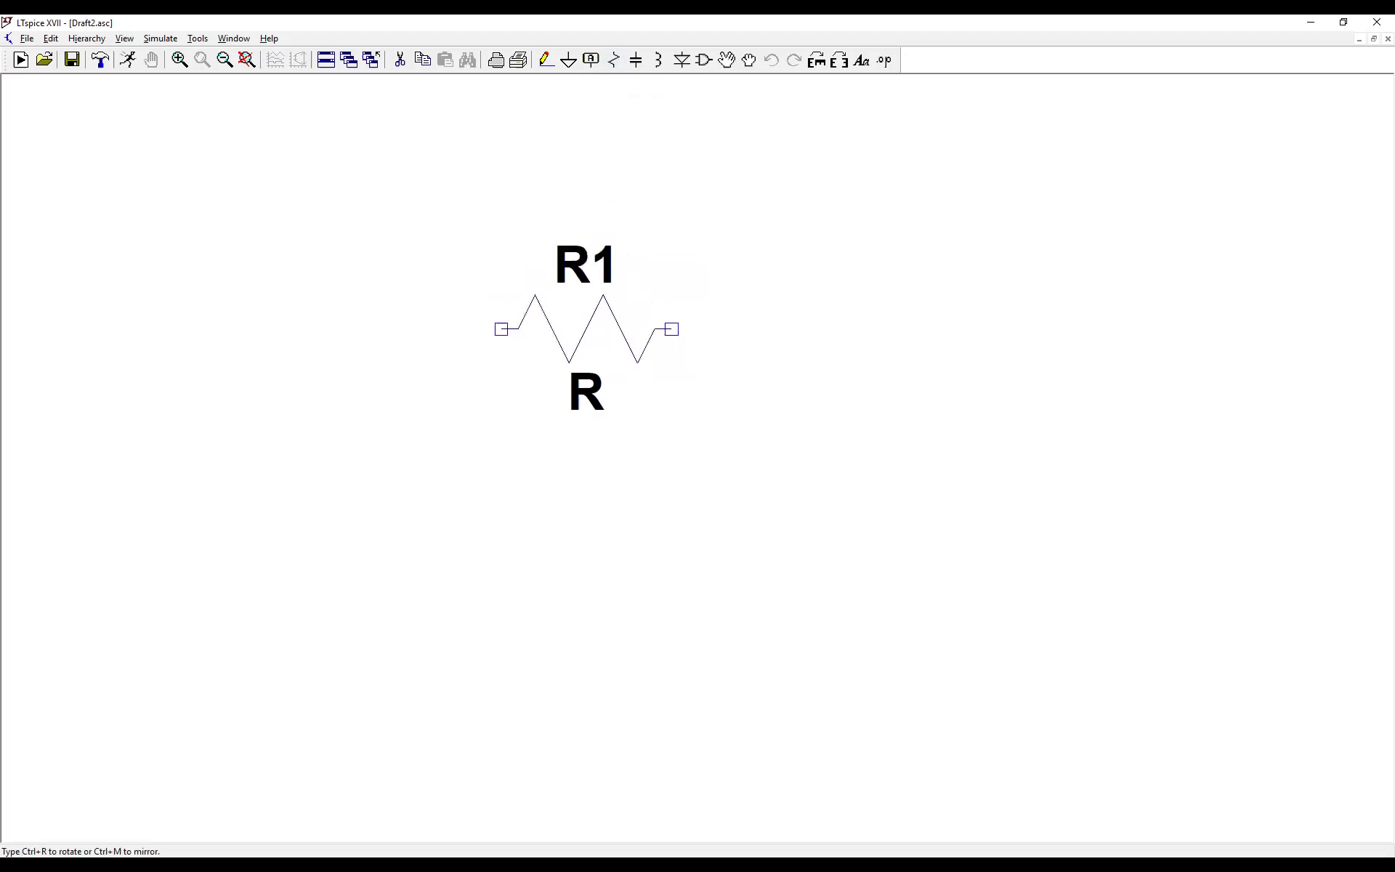
left_click(728, 378)
key("Escape")
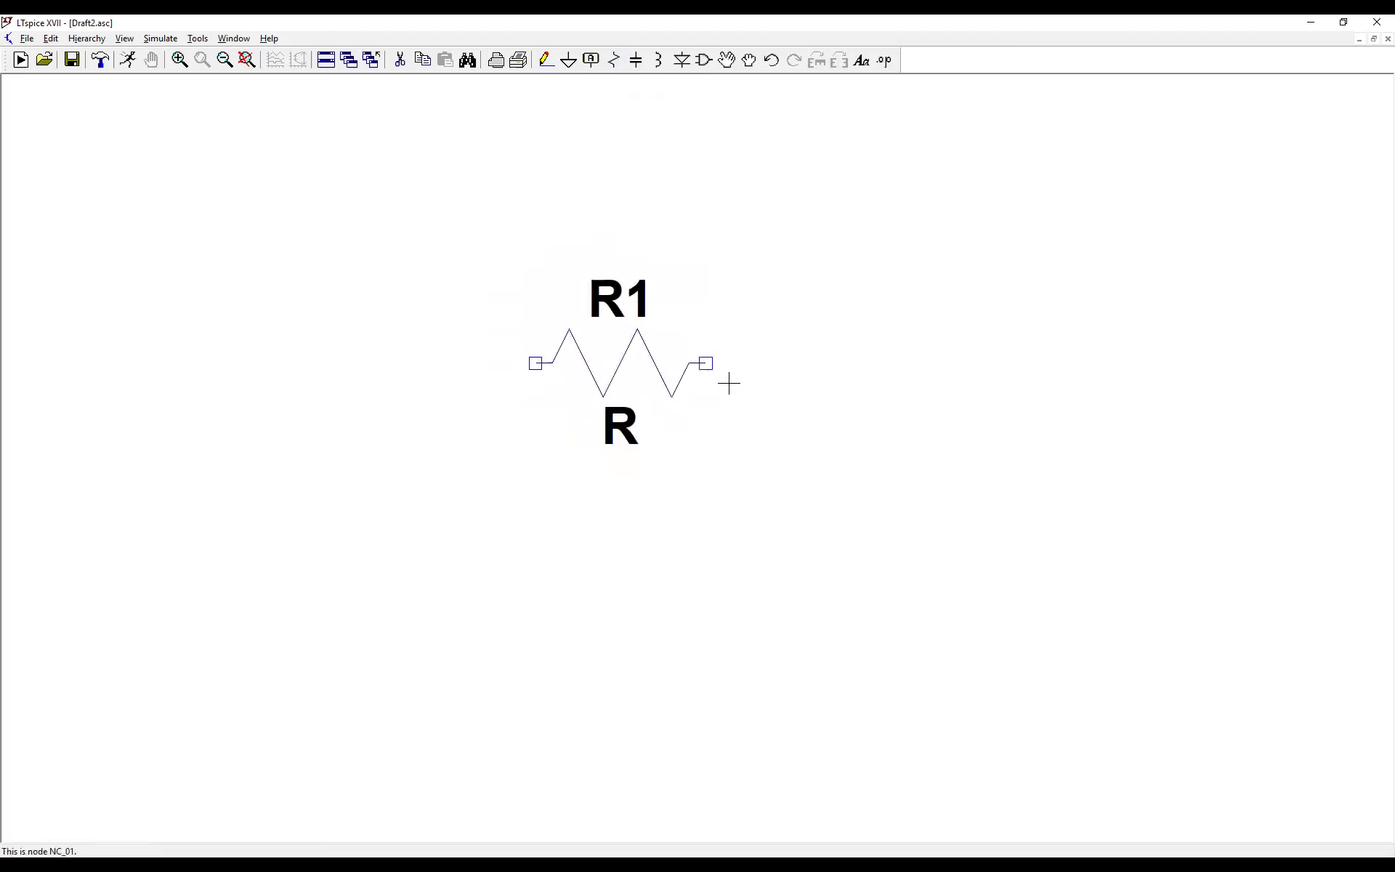
Place a vertical capacitor below and right of the resistor, and a voltage source below and left of it
left_click(636, 60)
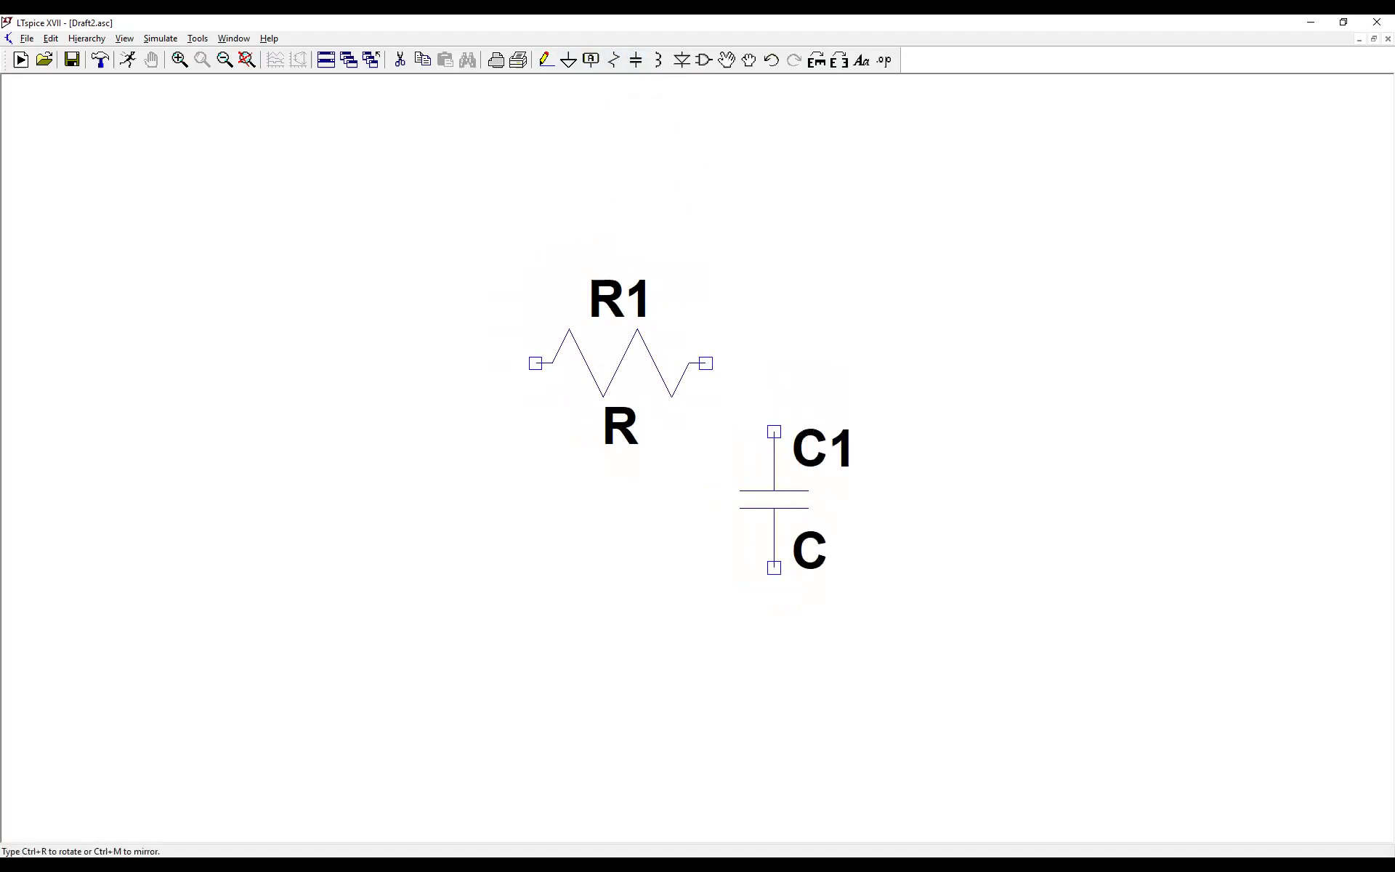
left_click(773, 431)
key("Escape")
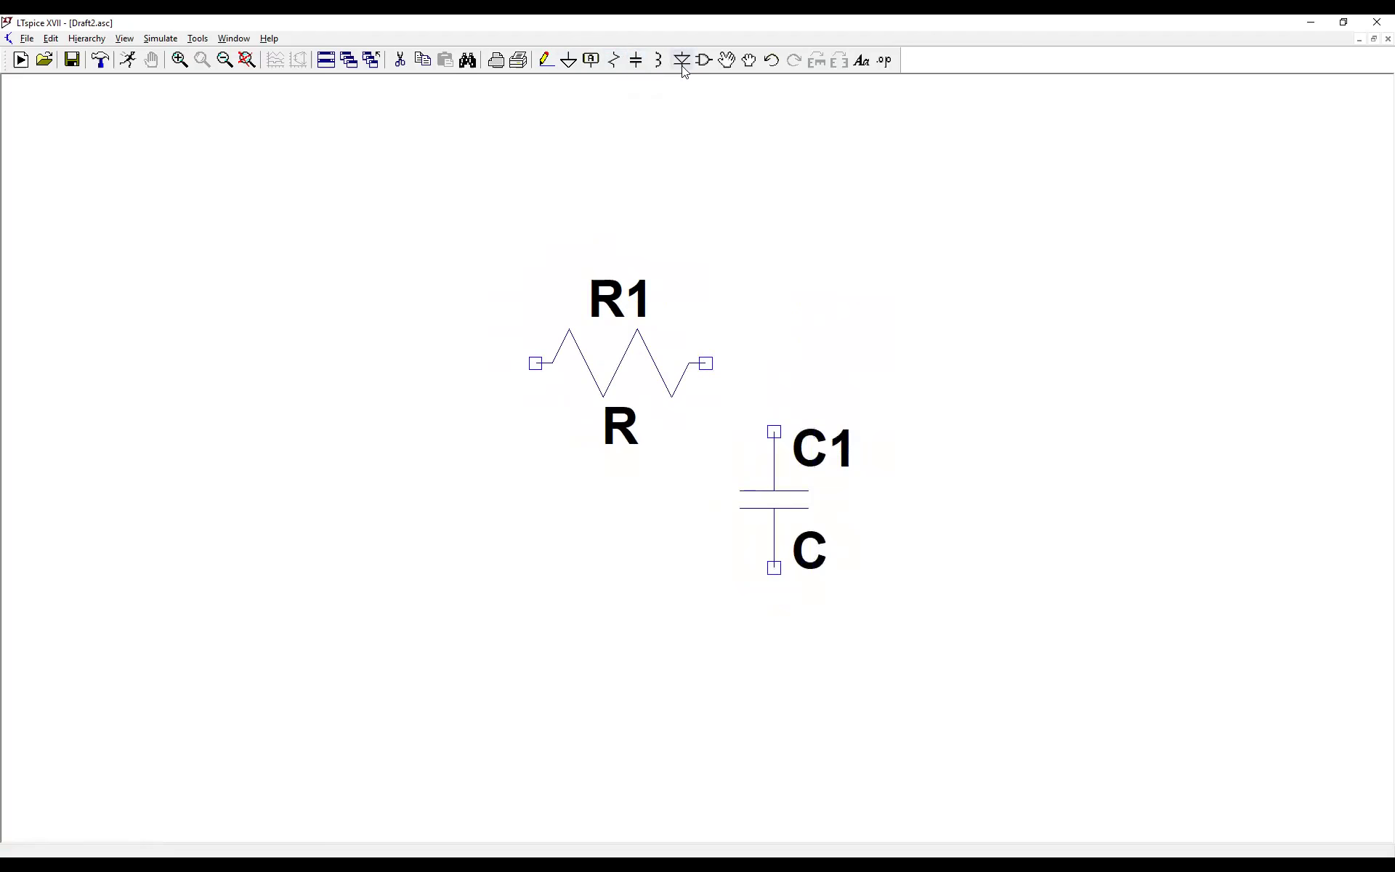
left_click(703, 60)
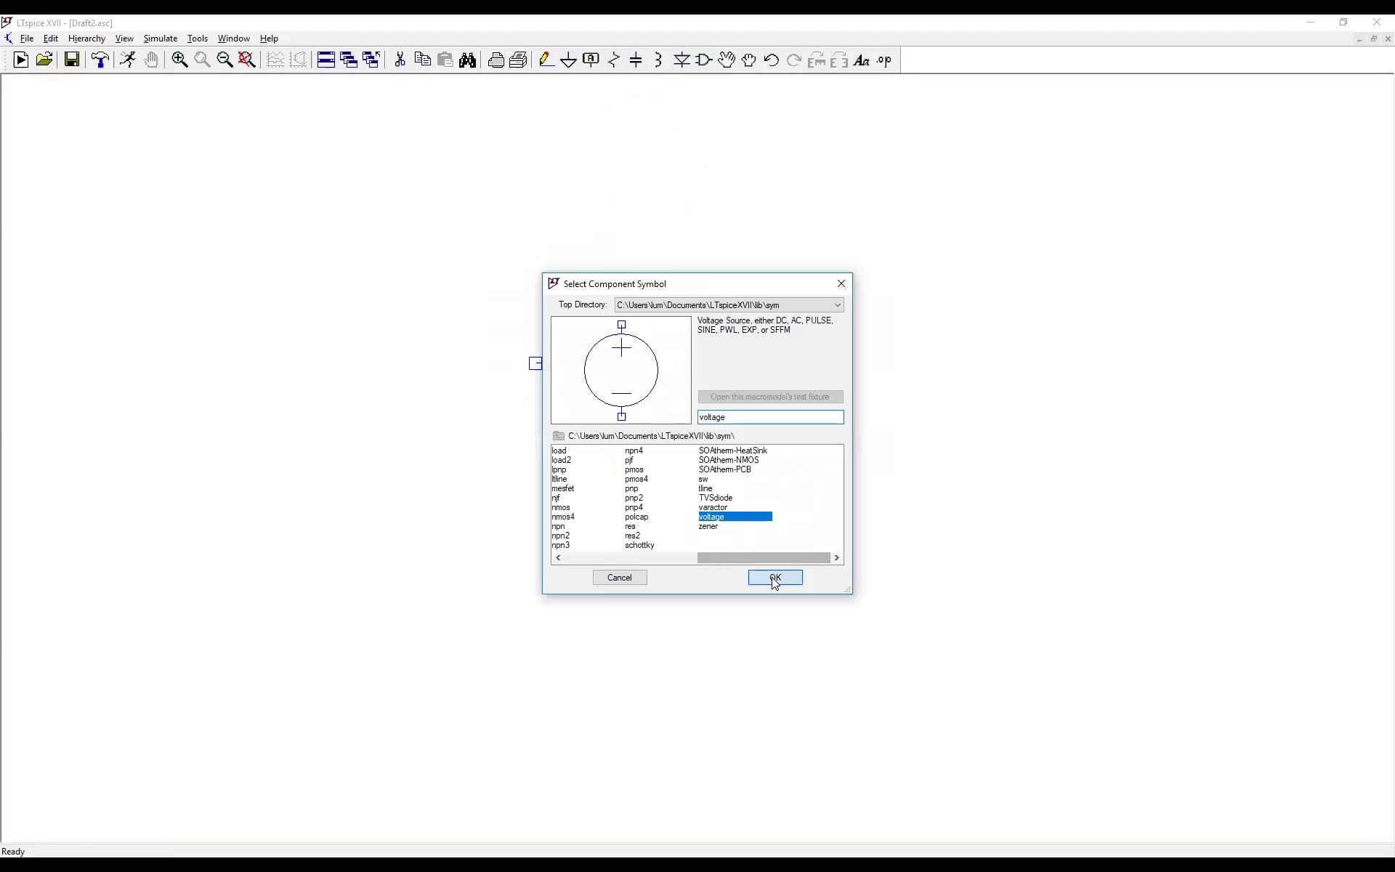
left_click(775, 578)
left_click(365, 432)
key("Escape")
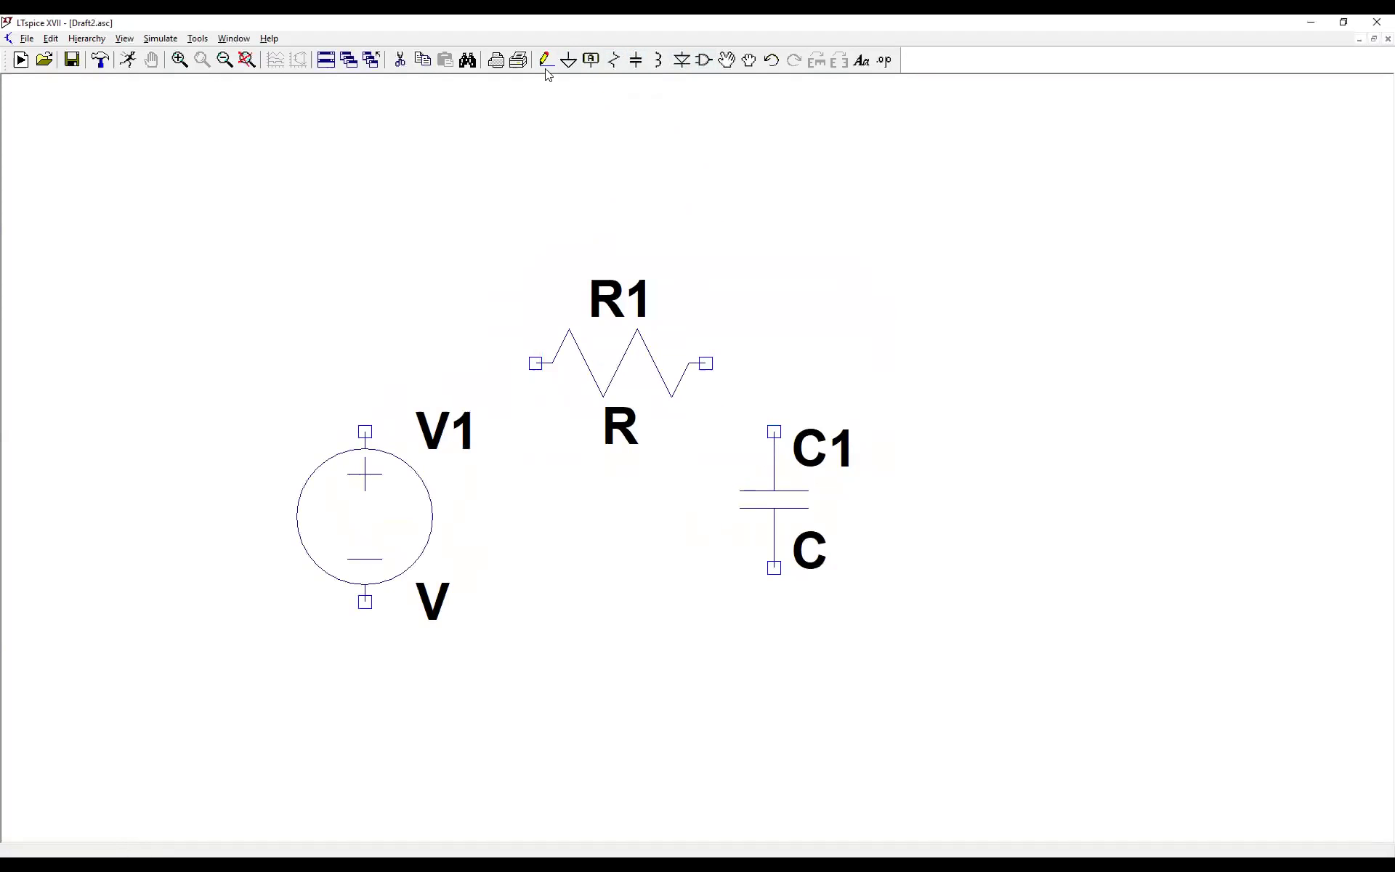
Attach ground symbols to the negative terminal of the voltage source and the lower terminal of the capacitor
left_click(569, 60)
left_click(364, 602)
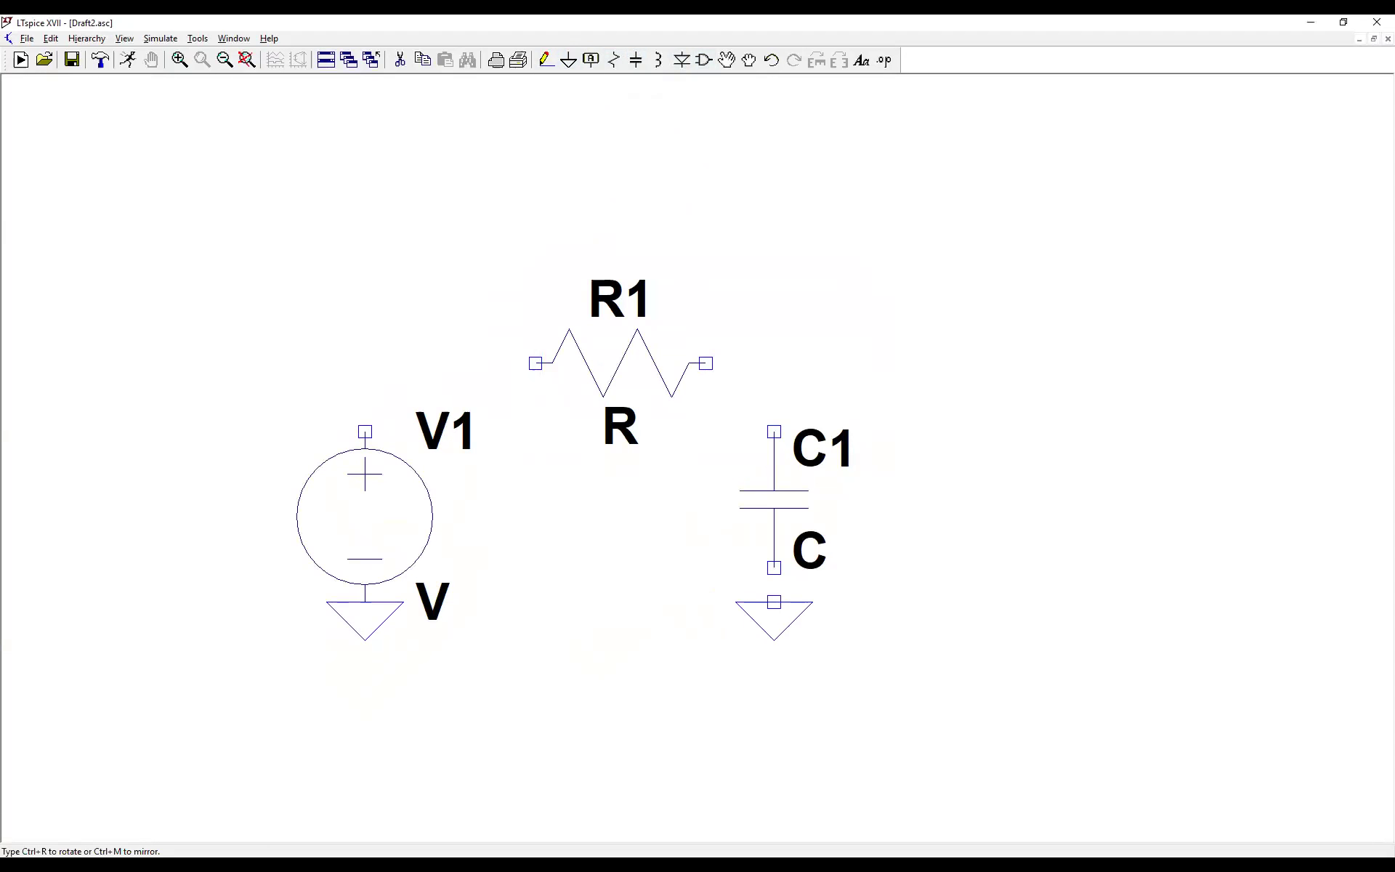
left_click(773, 567)
key("Escape")
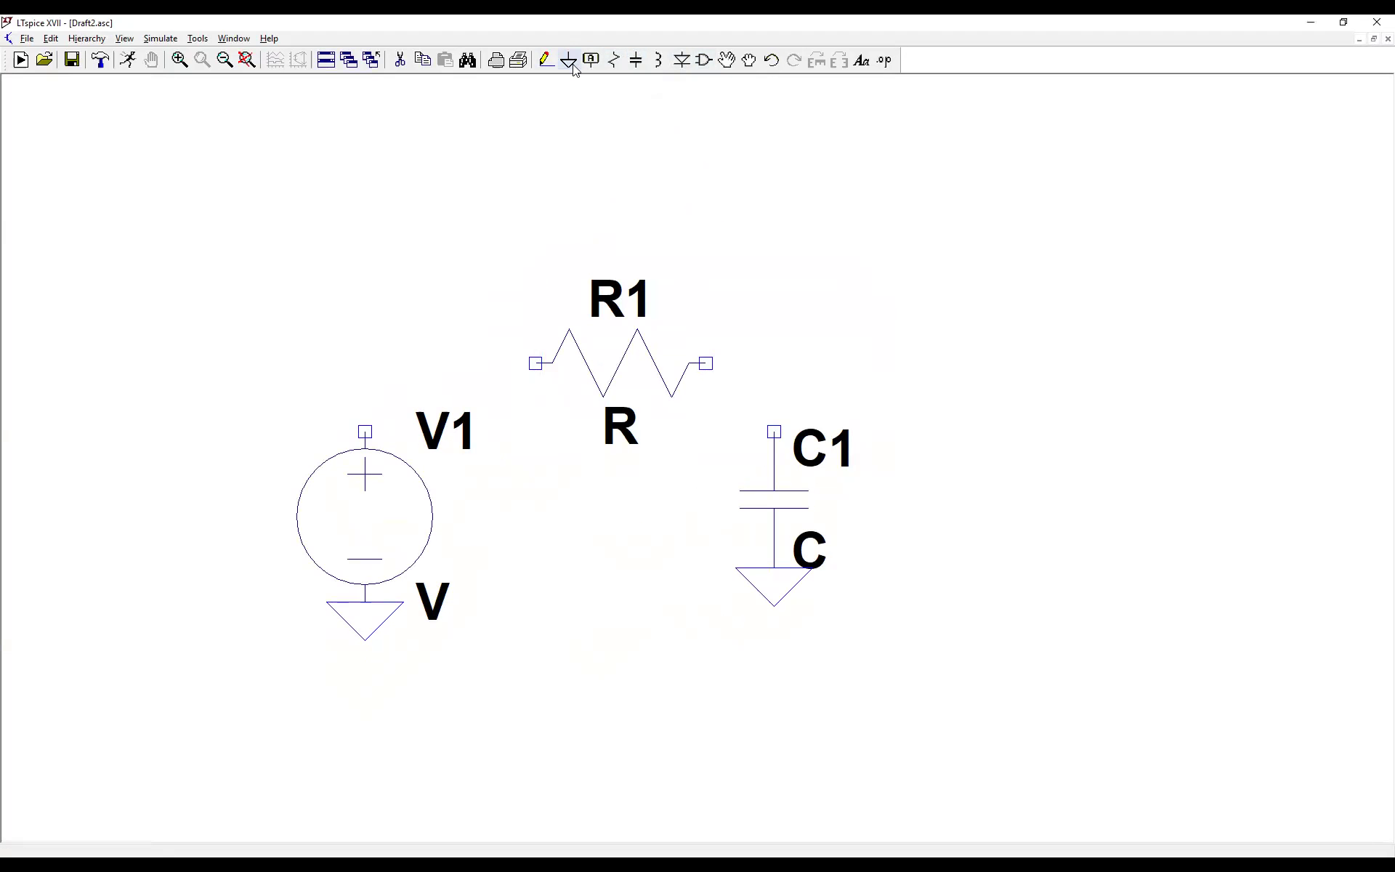
Wire the voltage source's positive terminal to the resistor, and the resistor's other end to the capacitor's upper terminal
left_click(546, 61)
left_click(365, 432)
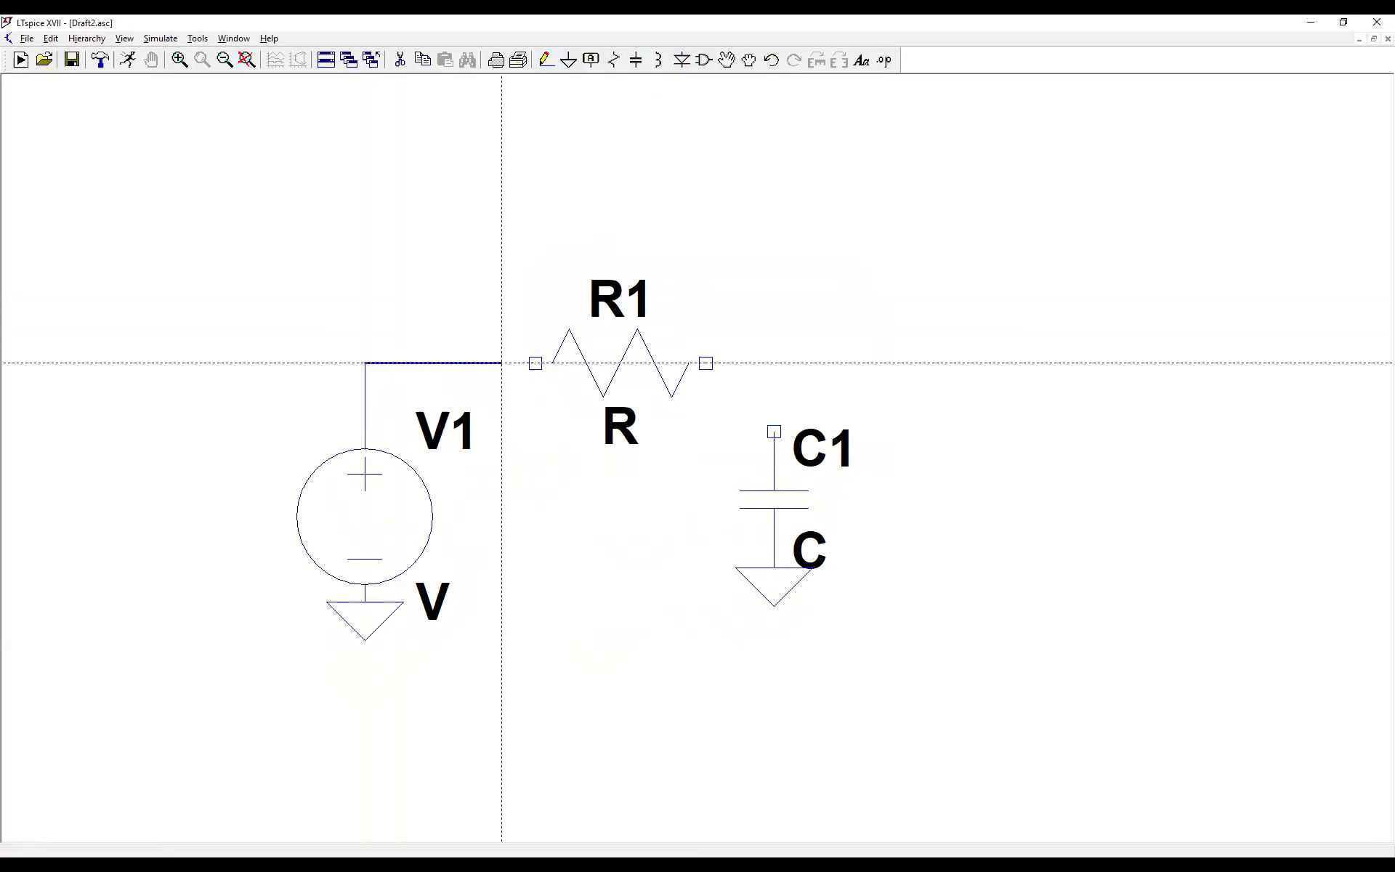
left_click(535, 364)
left_click(705, 363)
left_click(774, 431)
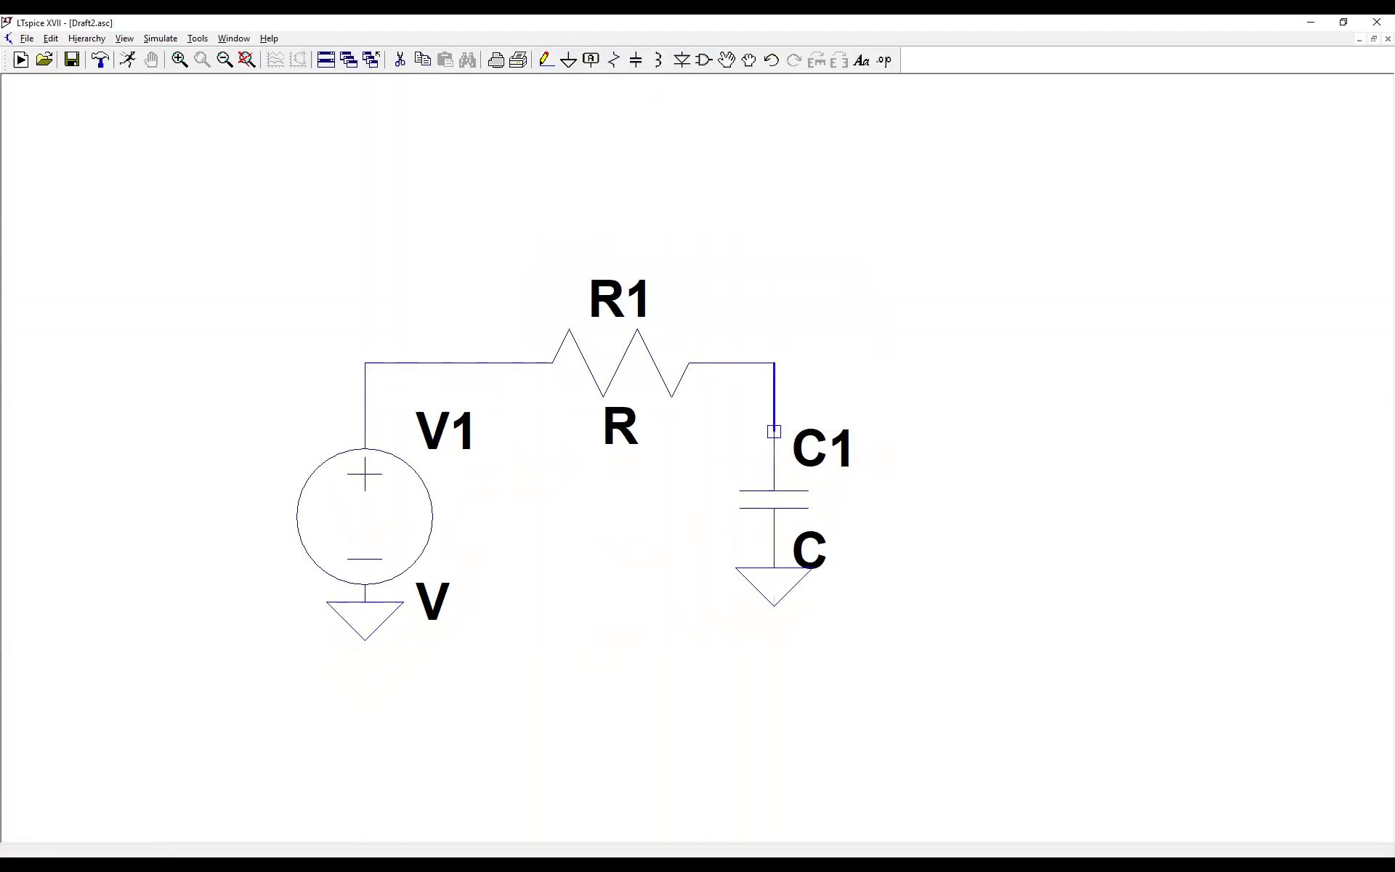
key("Escape")
Add a net label named vout above the resistor-capacitor corner and wire it to that node
left_click(590, 60)
type("vout")
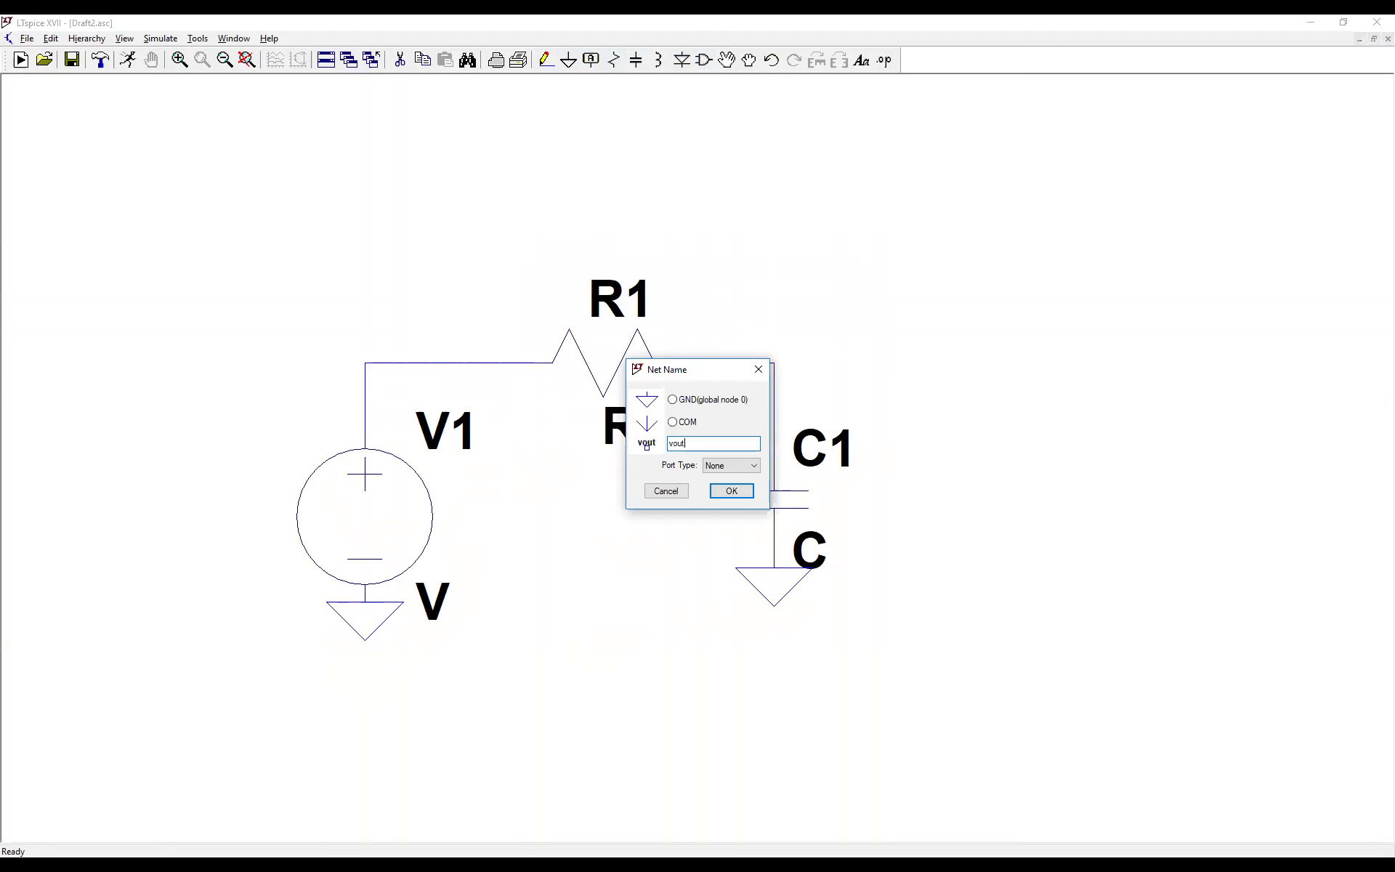
key("Return")
left_click(773, 295)
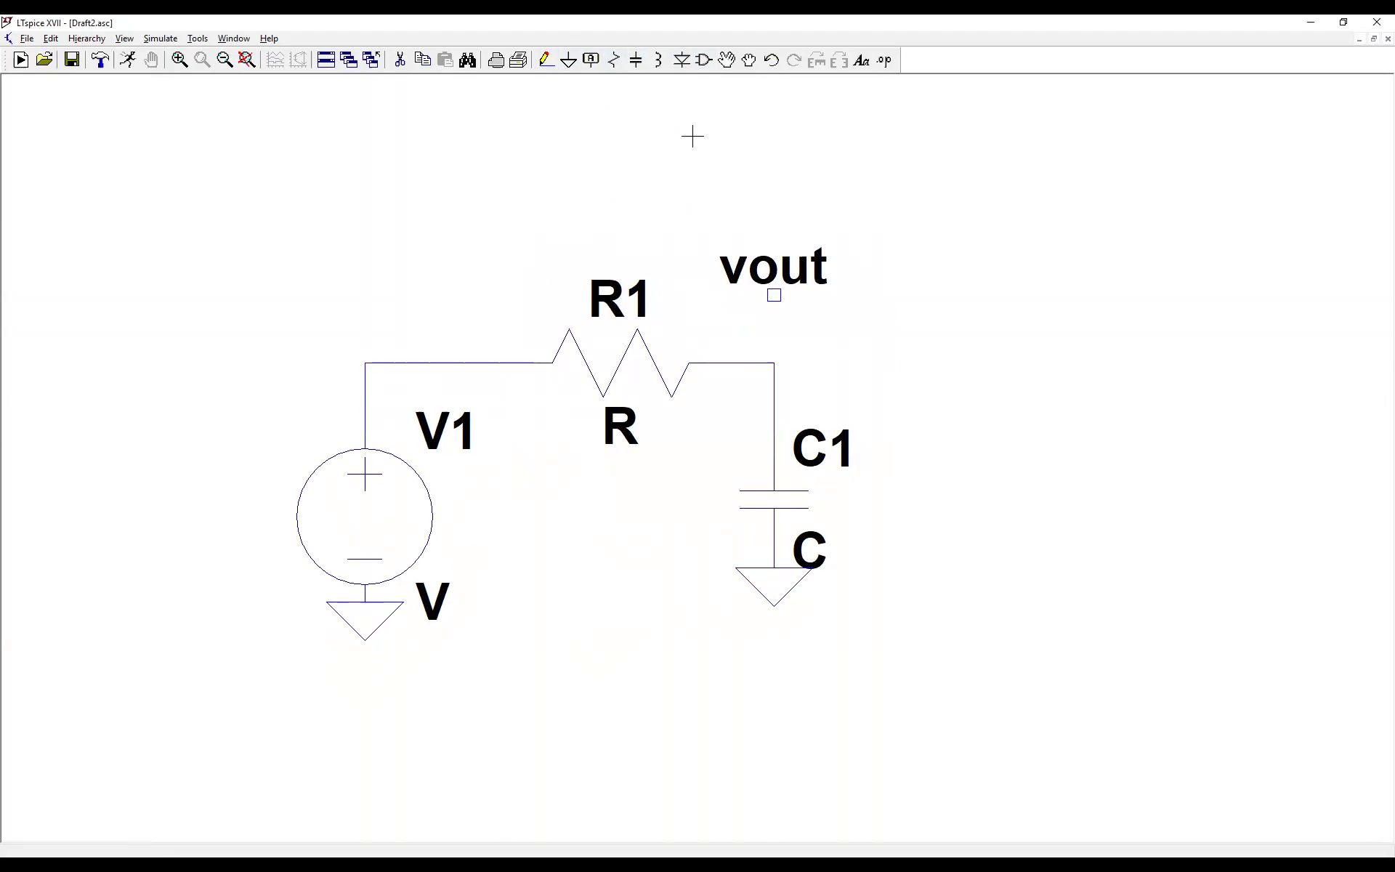
left_click(546, 60)
left_click(774, 295)
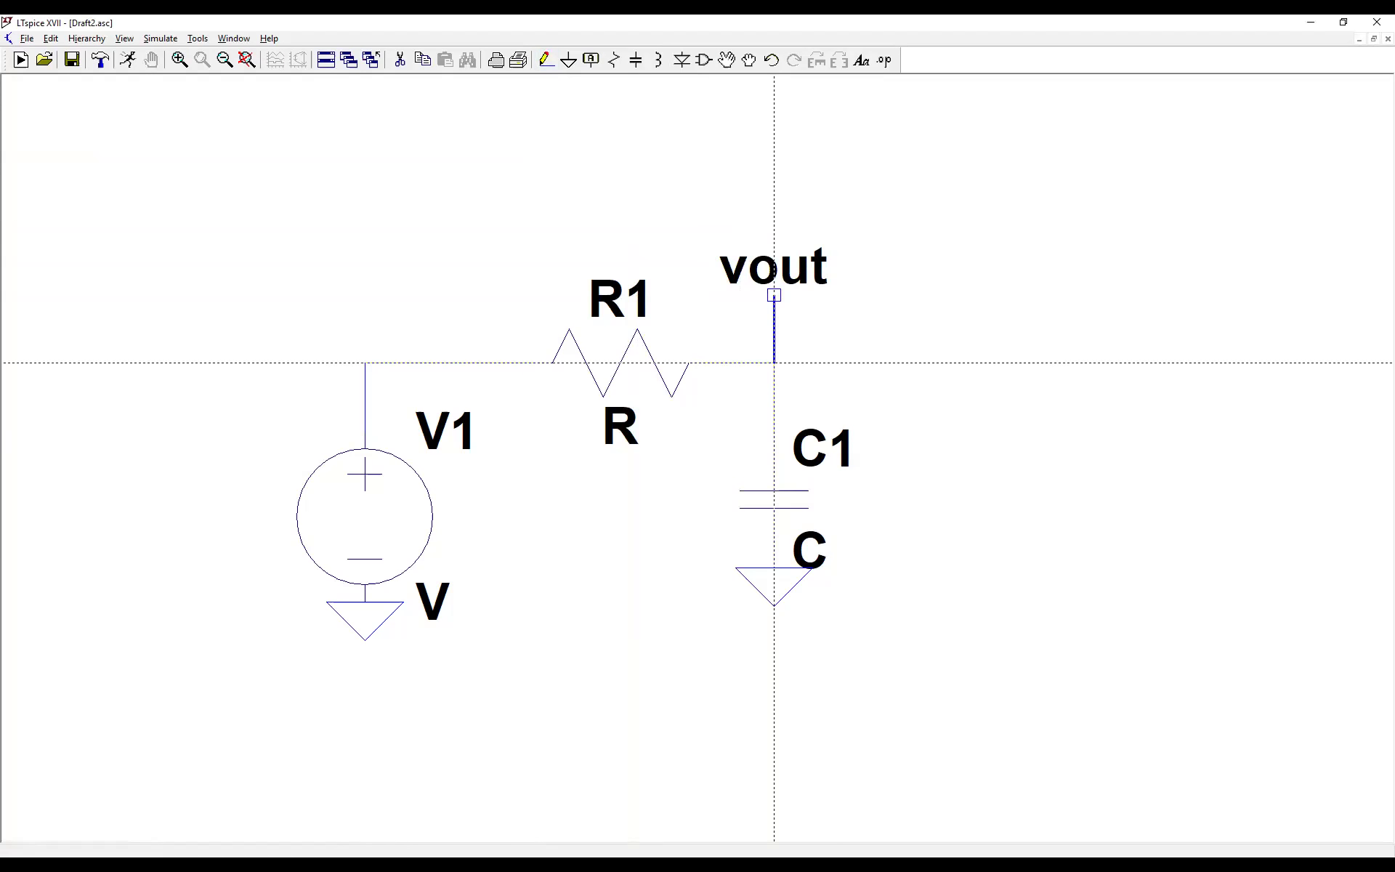
left_click(774, 361)
key("Escape")
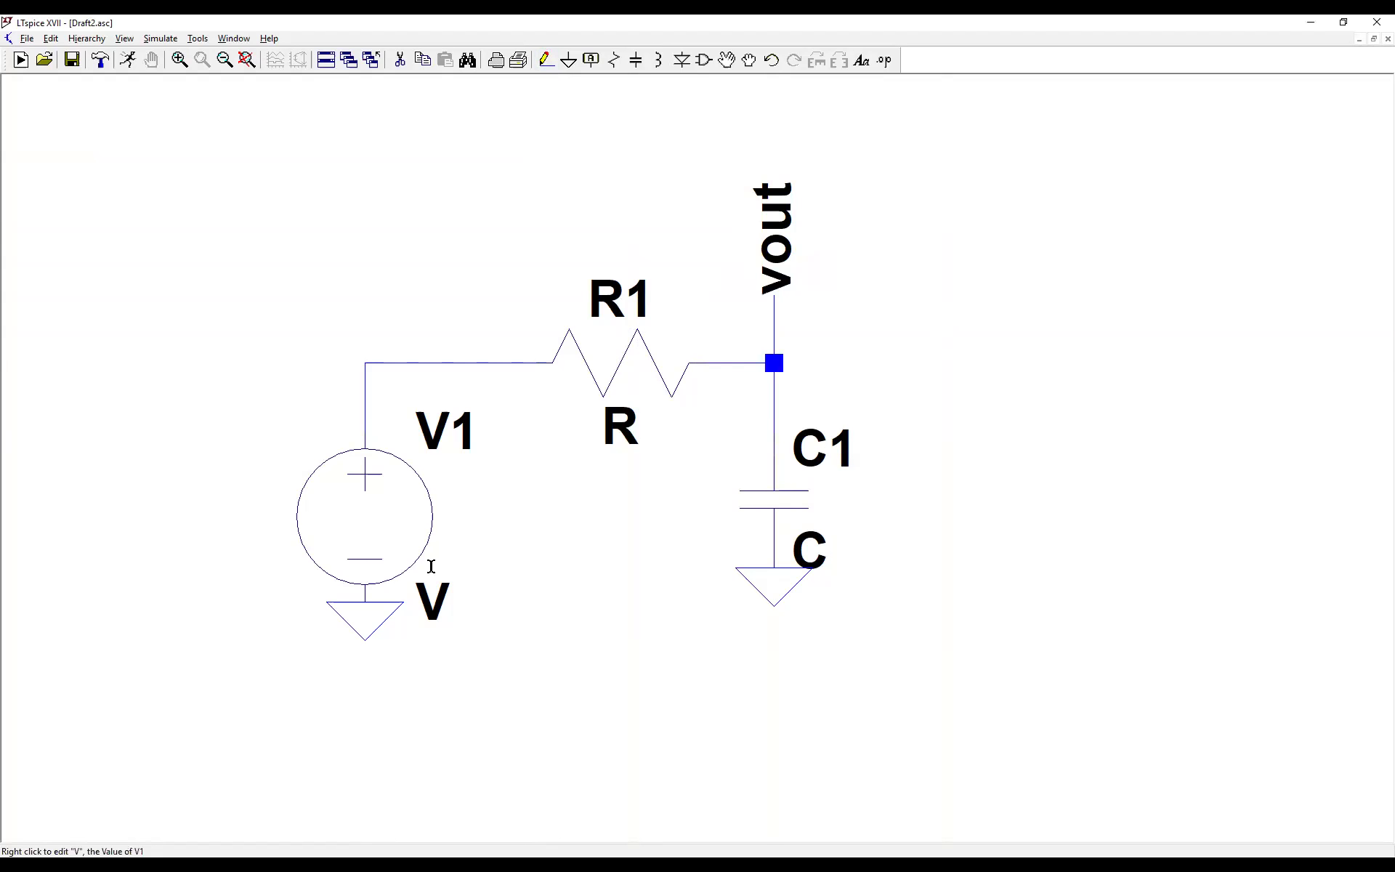
Set the value of resistor R1 to 1k and capacitor C1 to 1u
right_click(634, 445)
type("1")
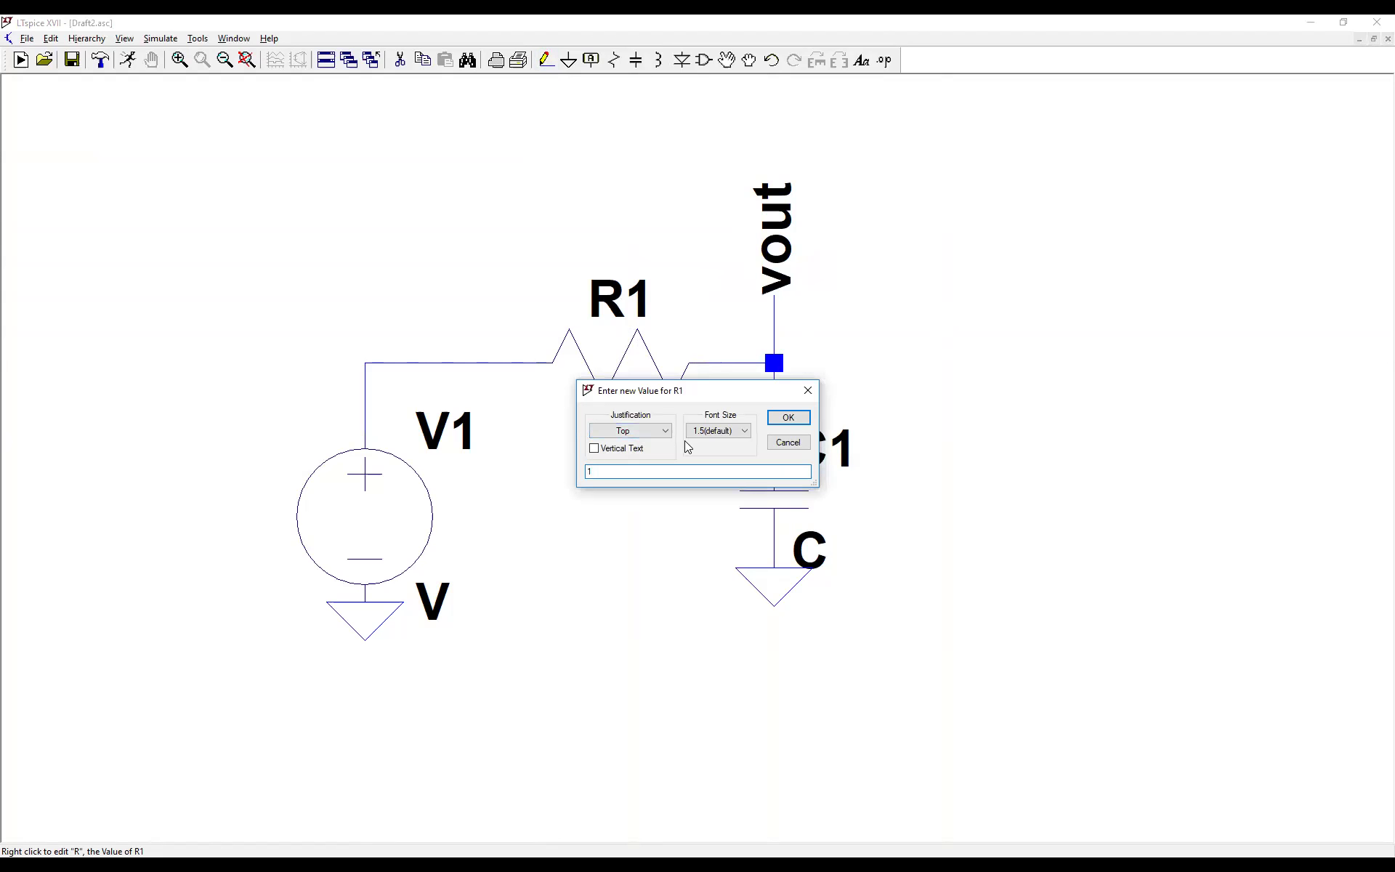
type("k")
key("Return")
right_click(819, 537)
type("1u")
key("Return")
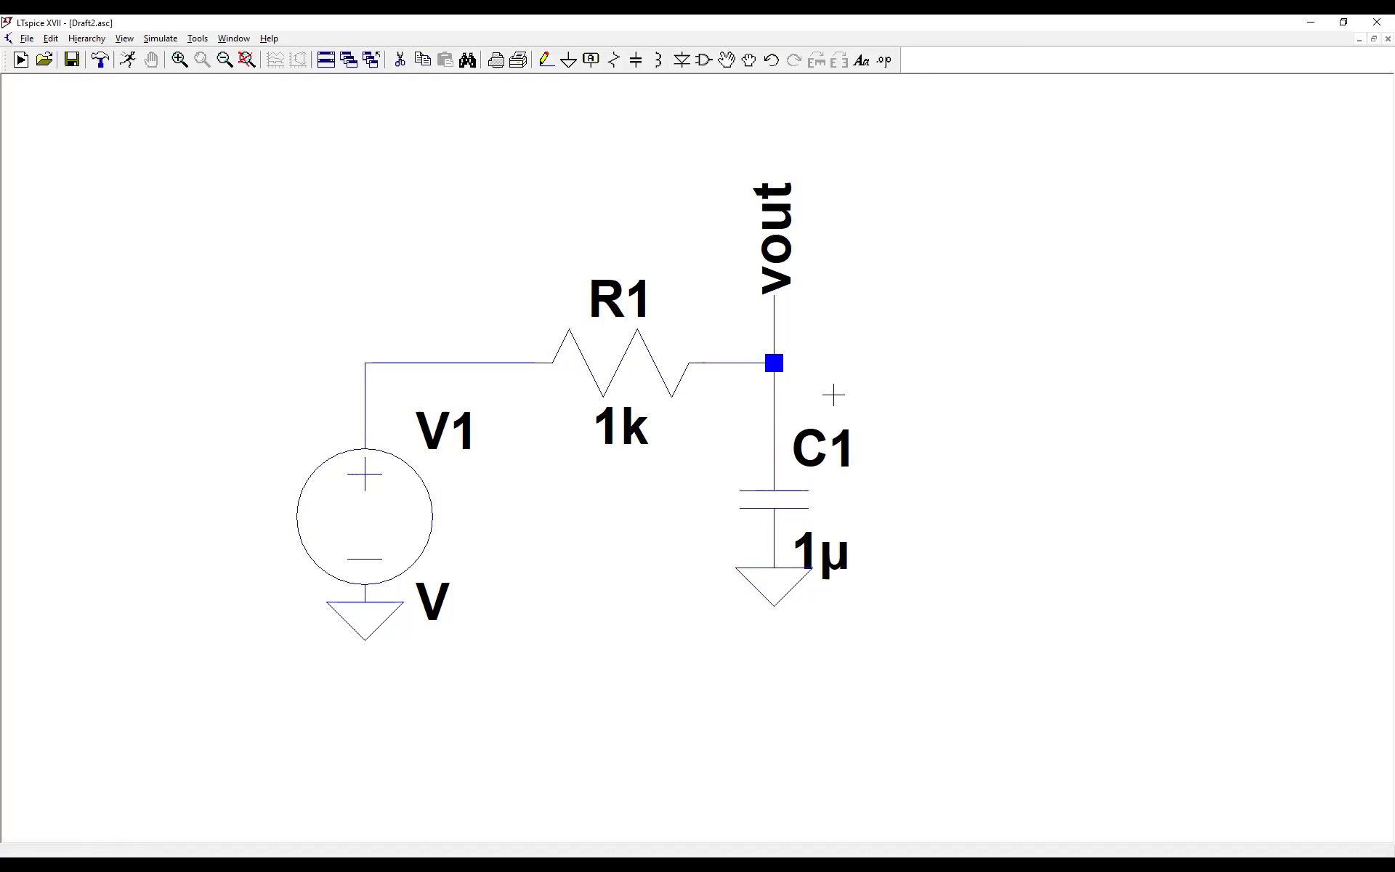
Configure voltage source V1 for small-signal AC analysis with an amplitude of 1 and a phase of 0
right_click(375, 511)
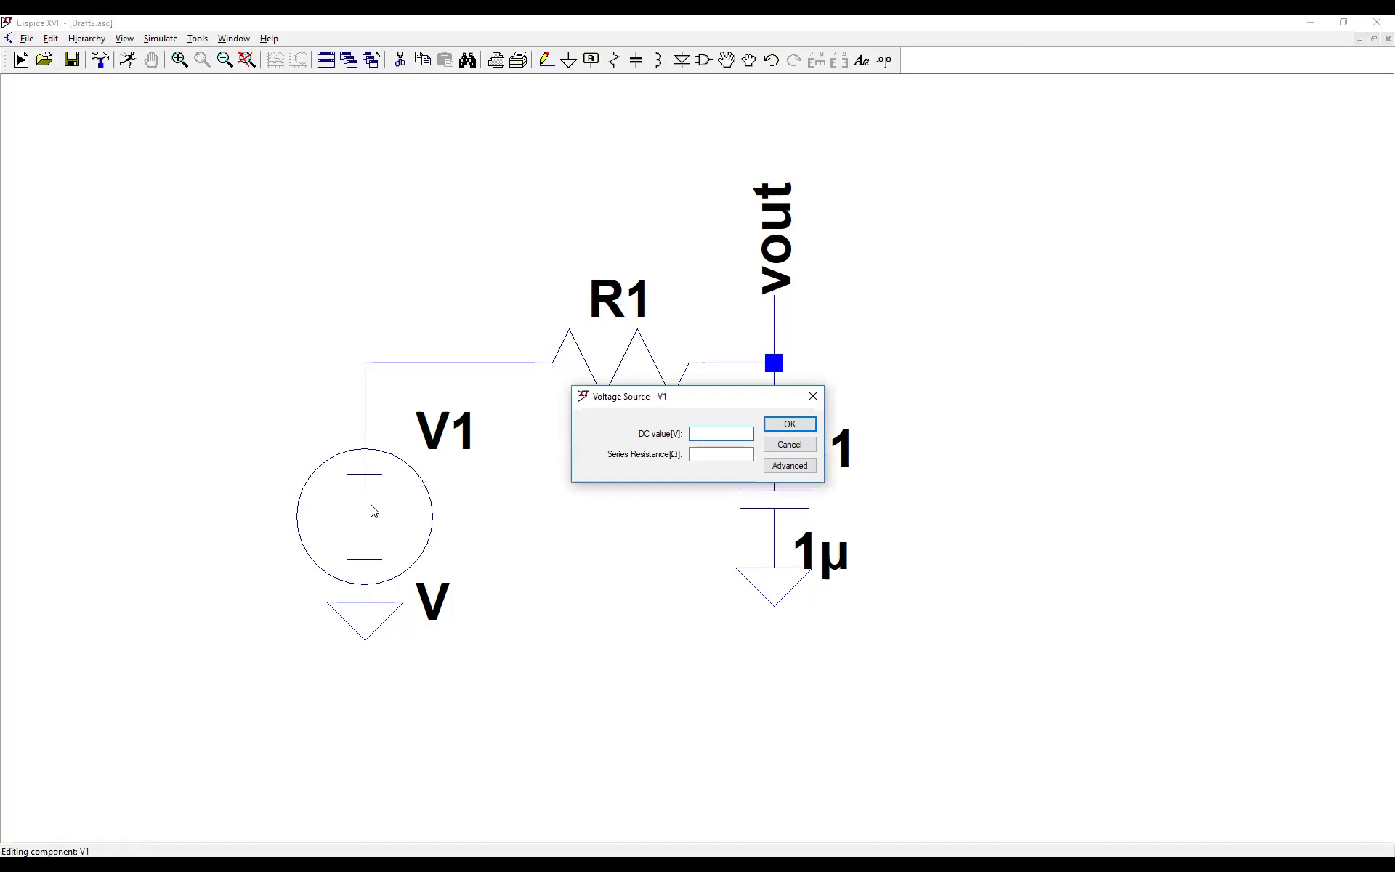
left_click(784, 471)
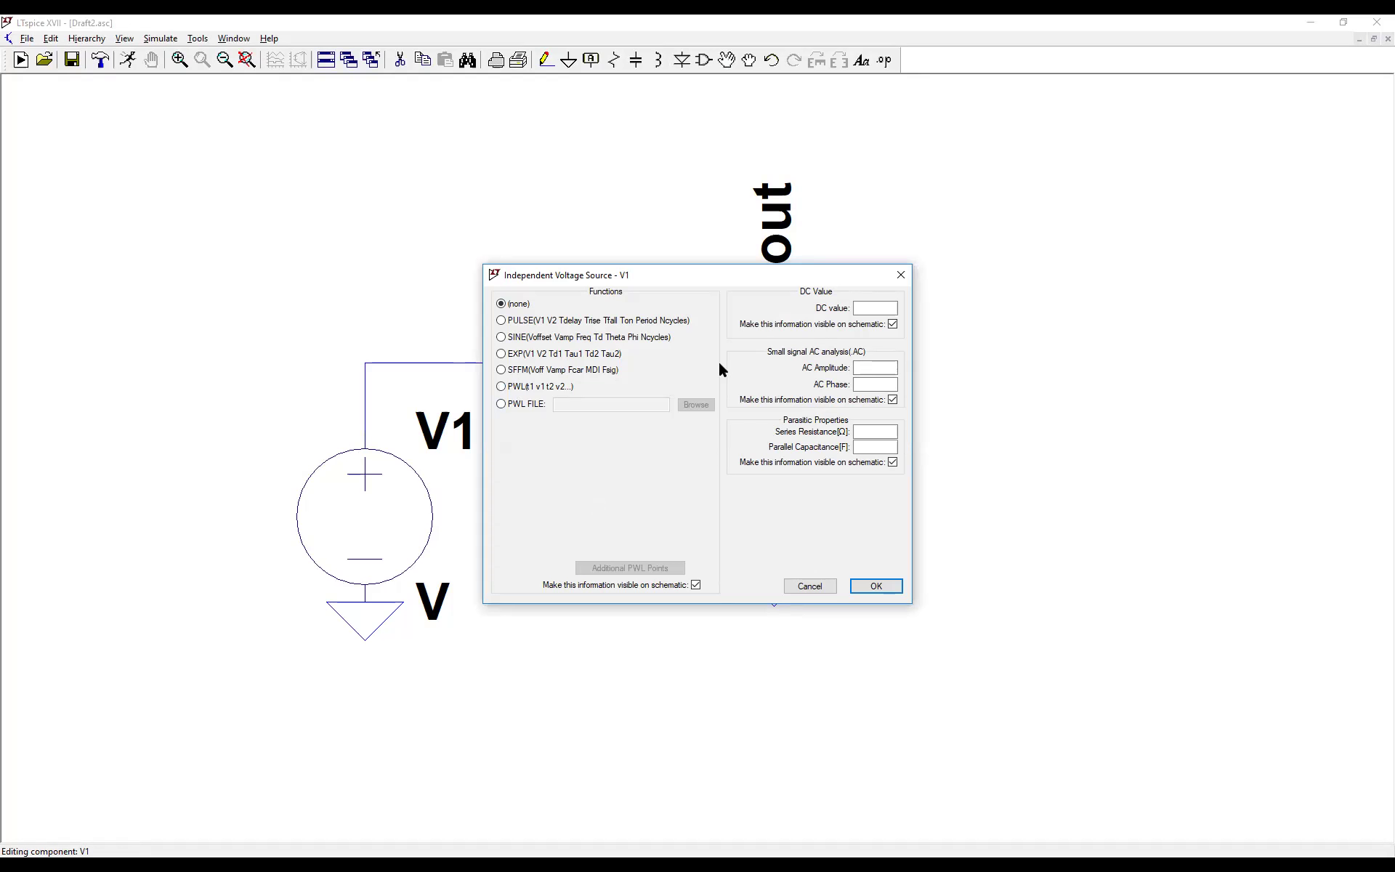
left_click(870, 369)
type("1")
left_click(883, 384)
left_click(877, 587)
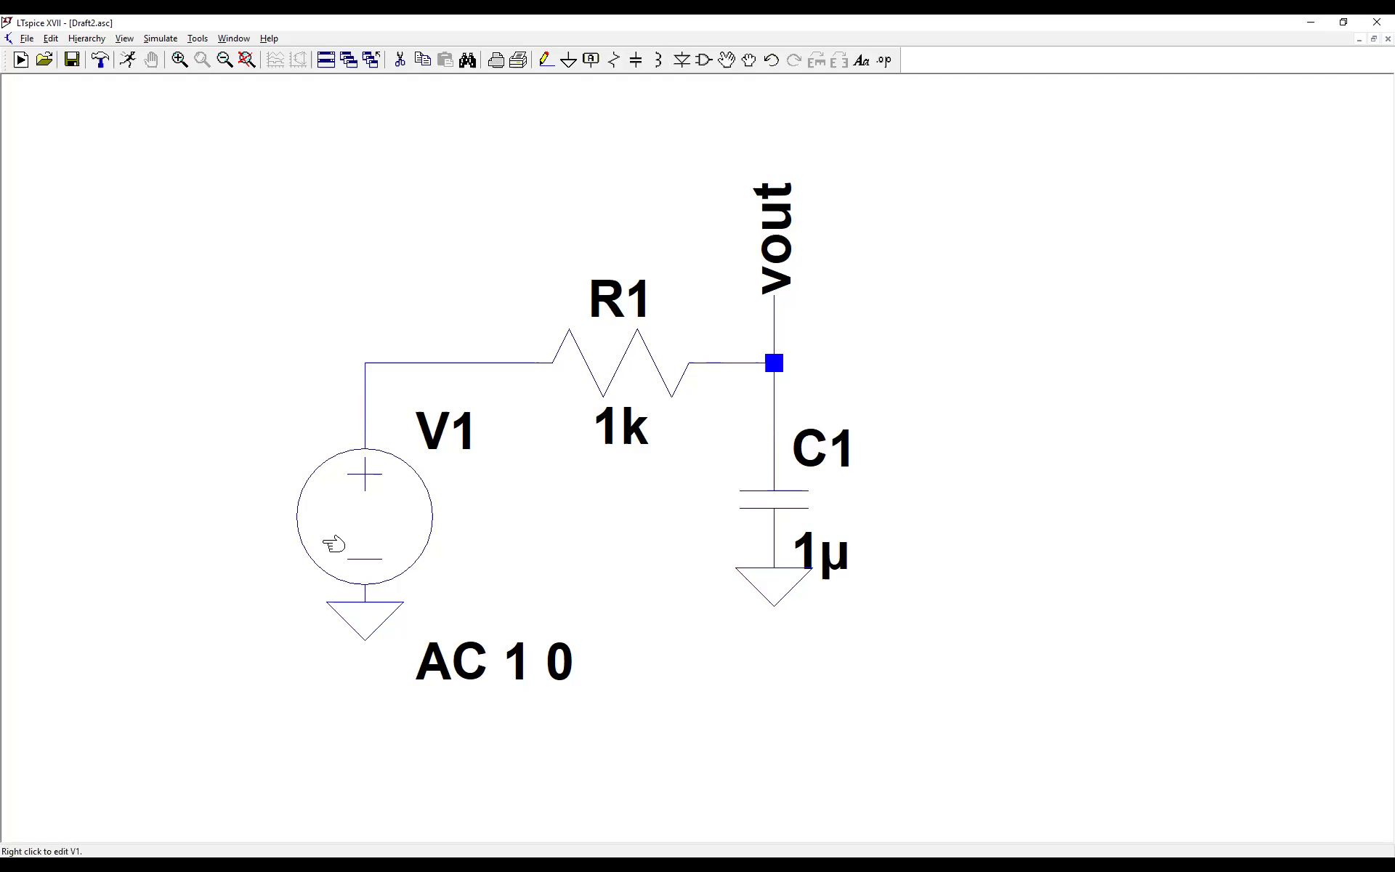
Start a simulation run and set it up as an AC analysis with a decade sweep and 100 points per decade
left_click(161, 39)
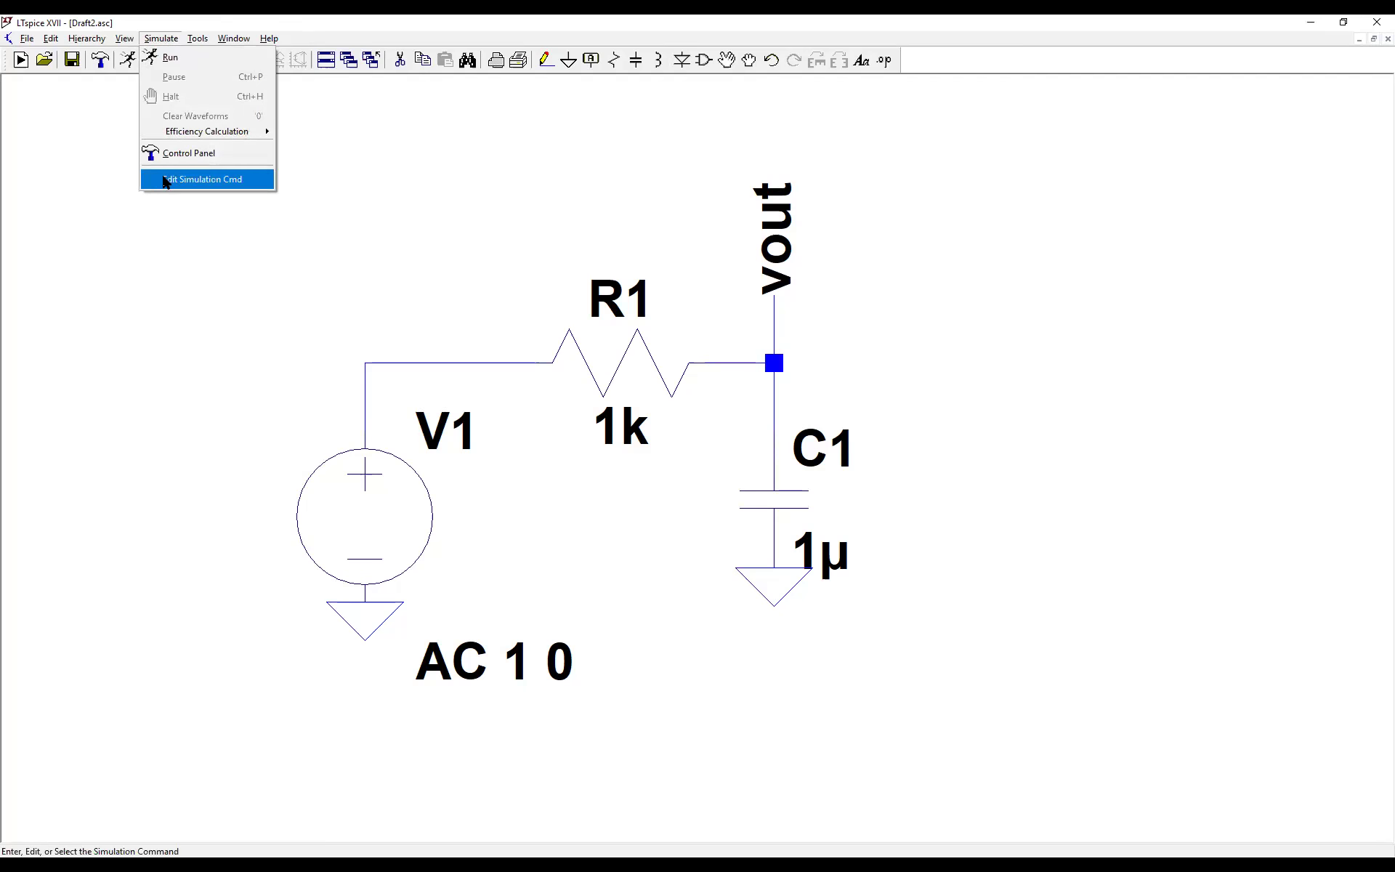
left_click(170, 58)
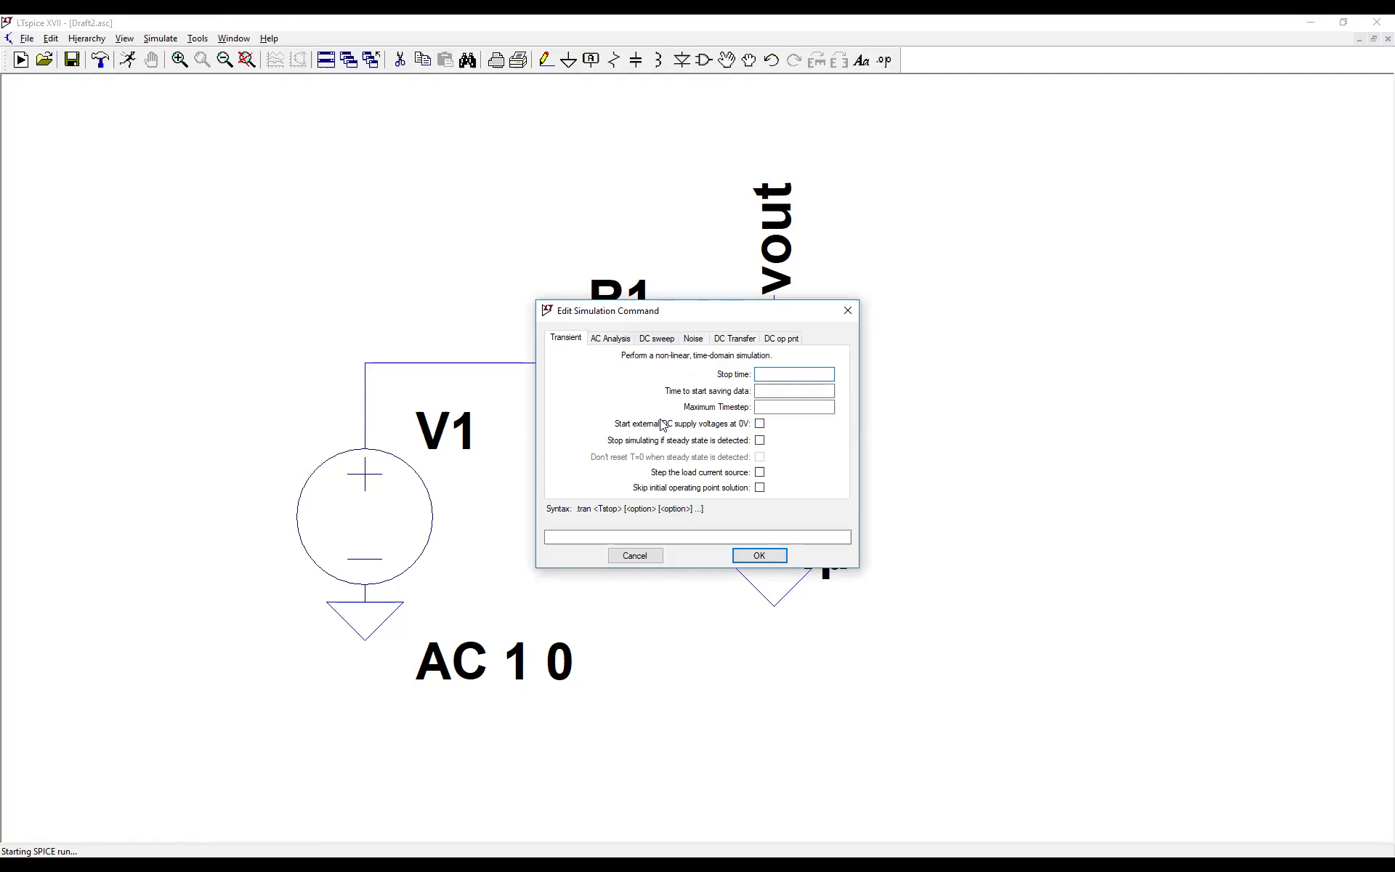
left_click(609, 342)
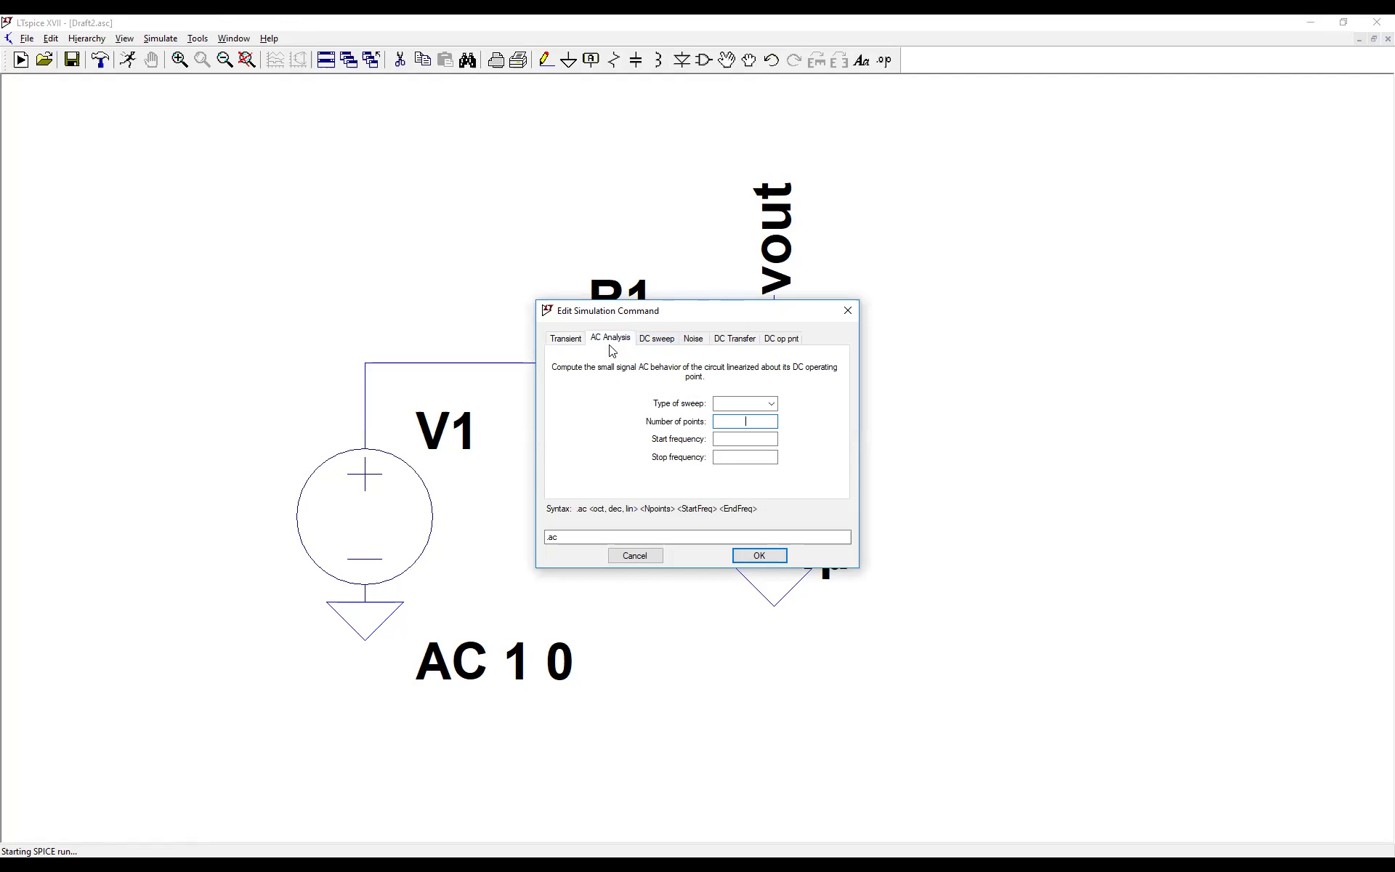
left_click(770, 404)
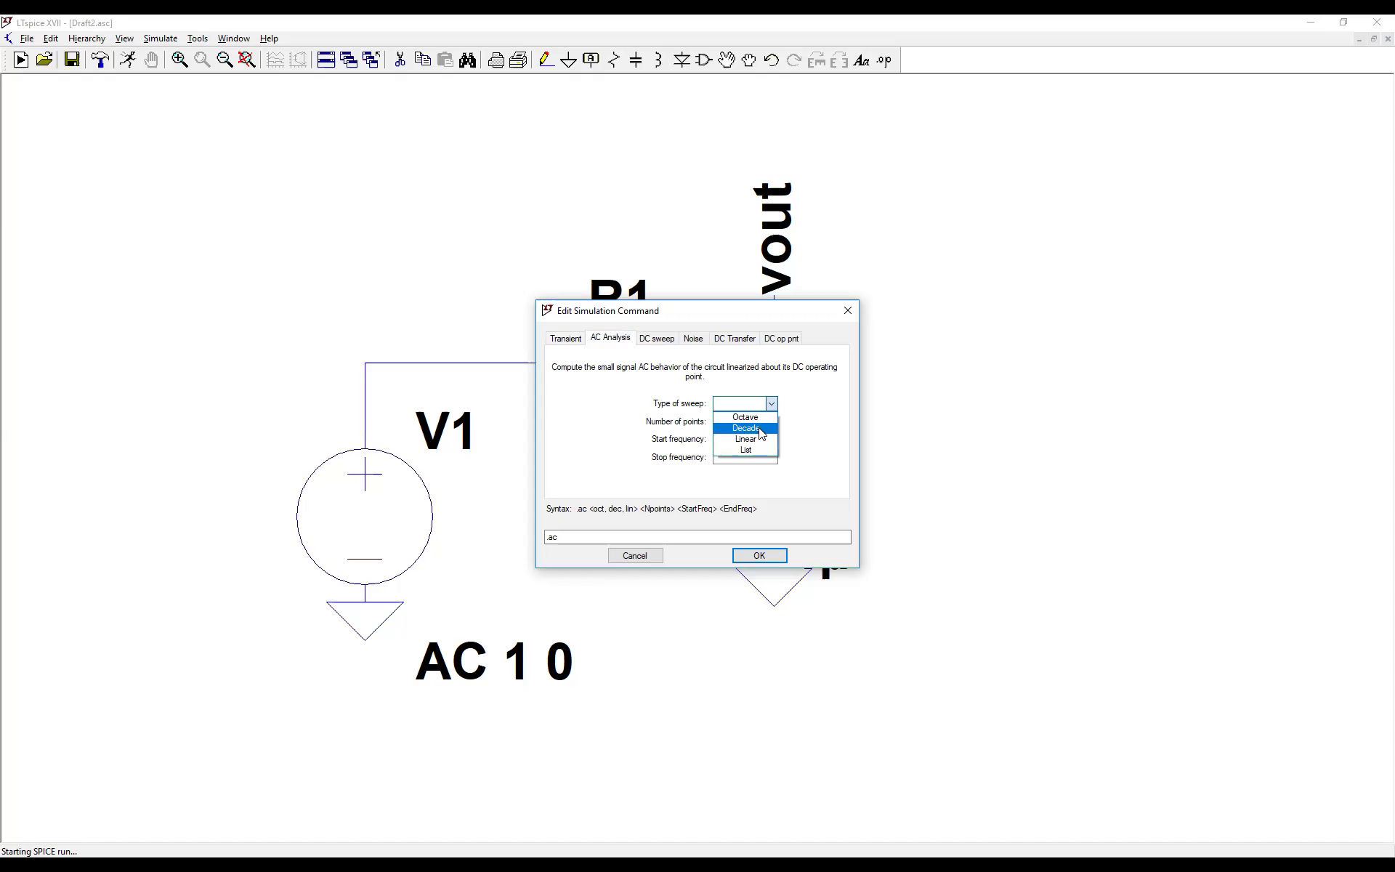
left_click(757, 428)
left_click(757, 421)
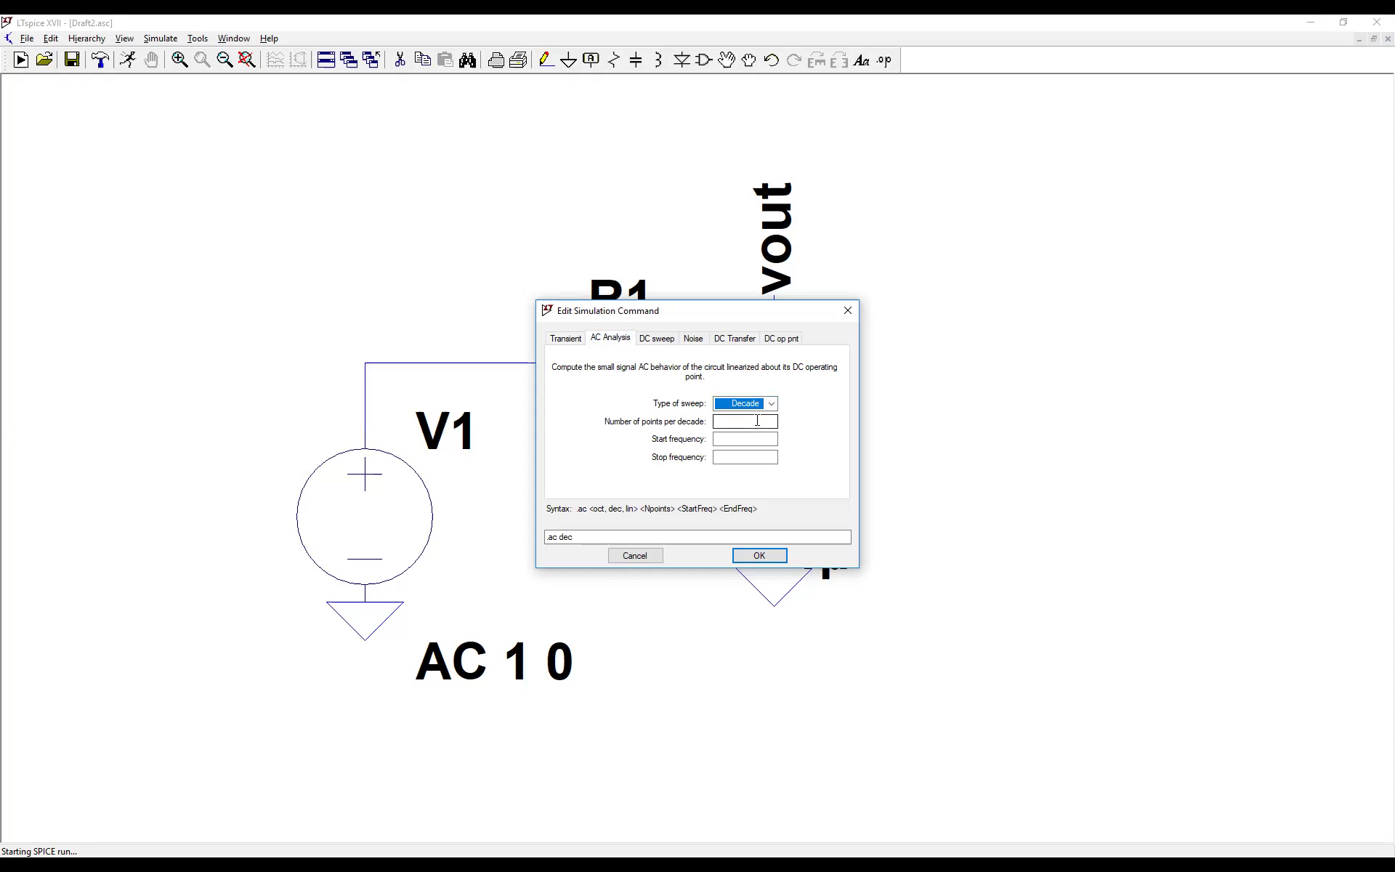
left_click(773, 422)
type("100")
Set the AC sweep's start frequency to 1 and its stop frequency to 159k
left_click(773, 440)
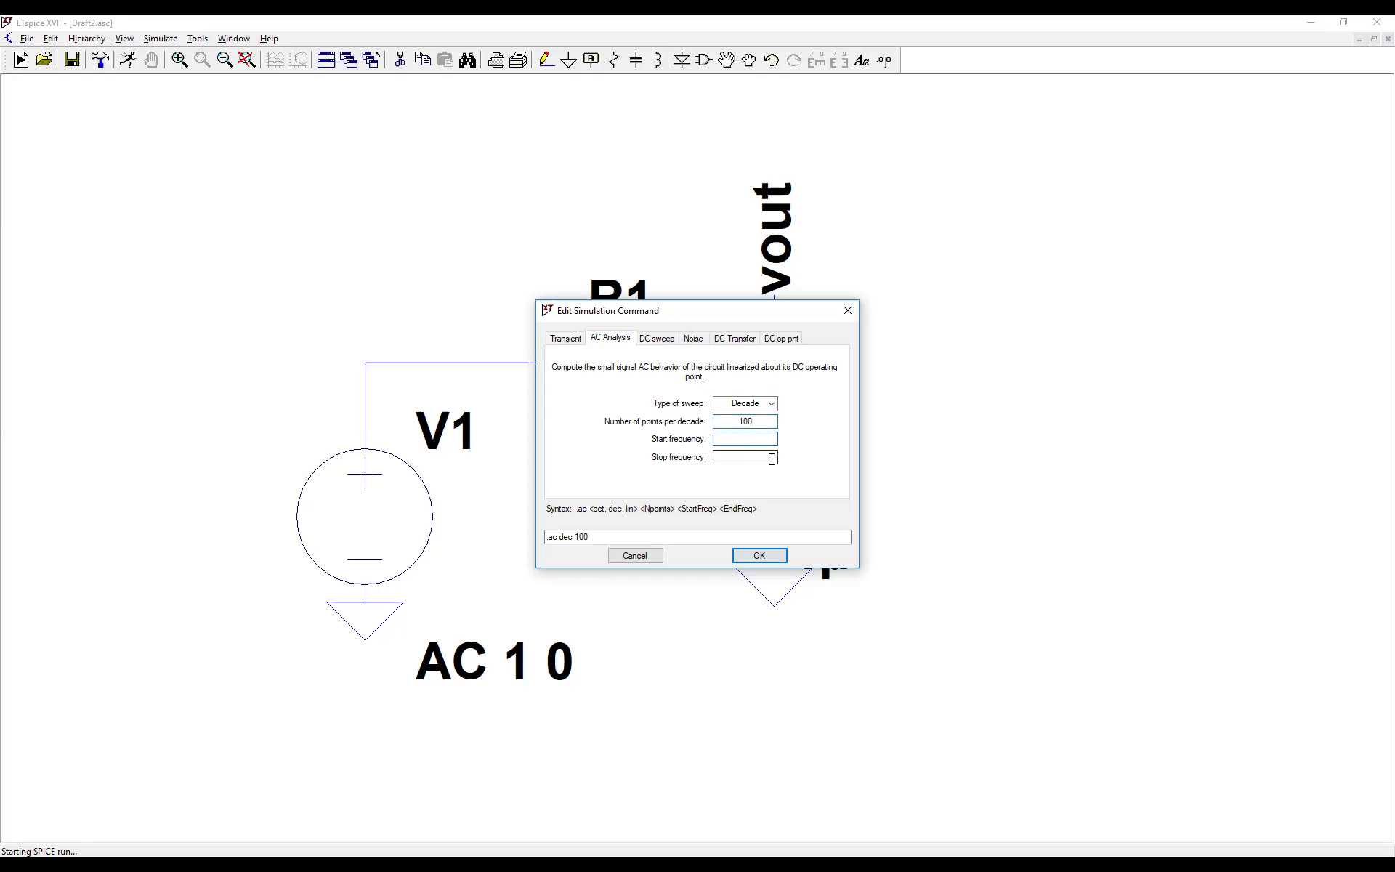
type("1")
left_click(767, 457)
type("159k")
Change the sweep's stop frequency to 100k and run the AC analysis
left_click_drag(763, 456, 707, 456)
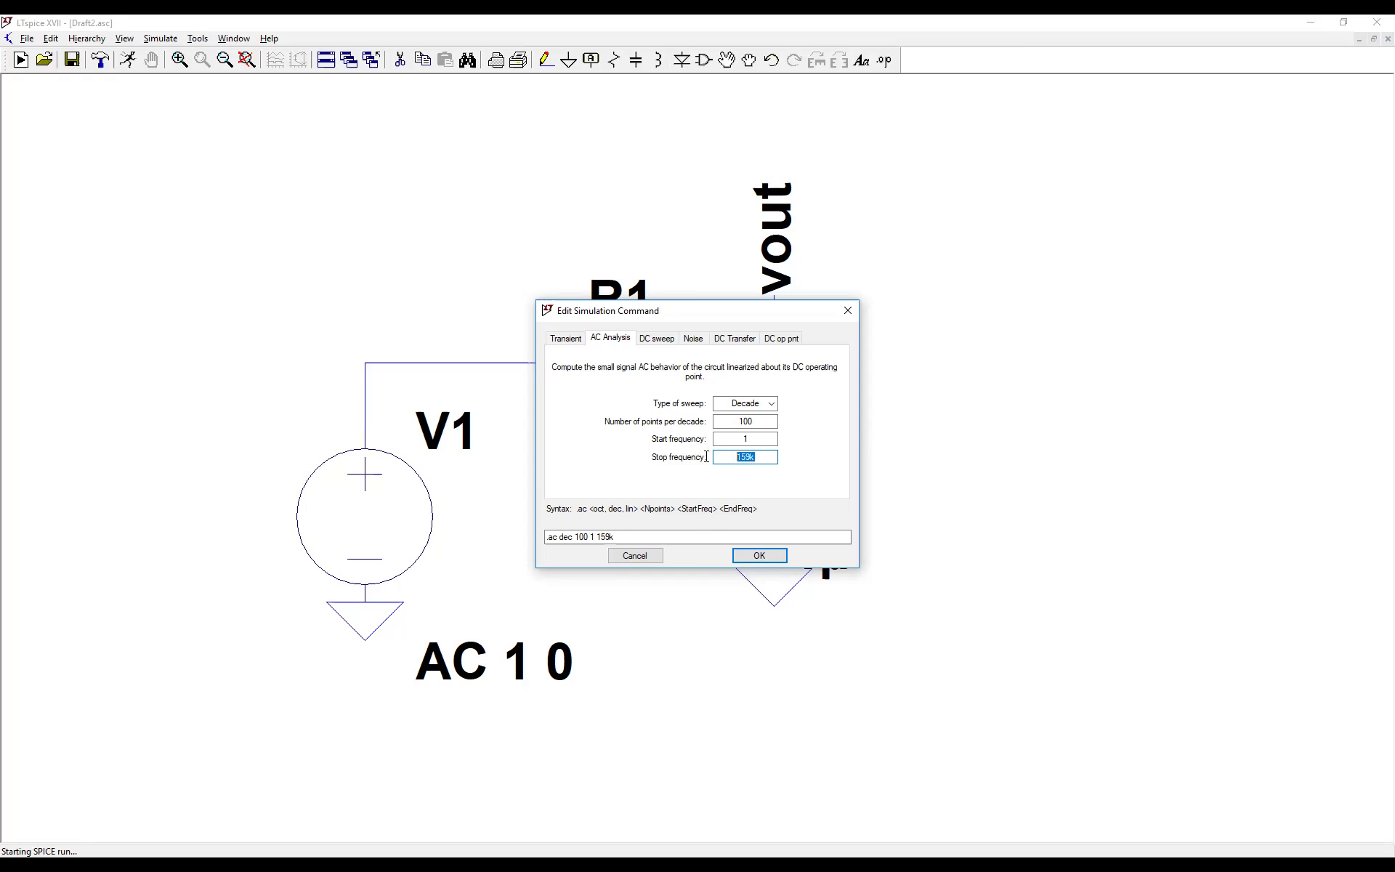
type("100")
key("Return")
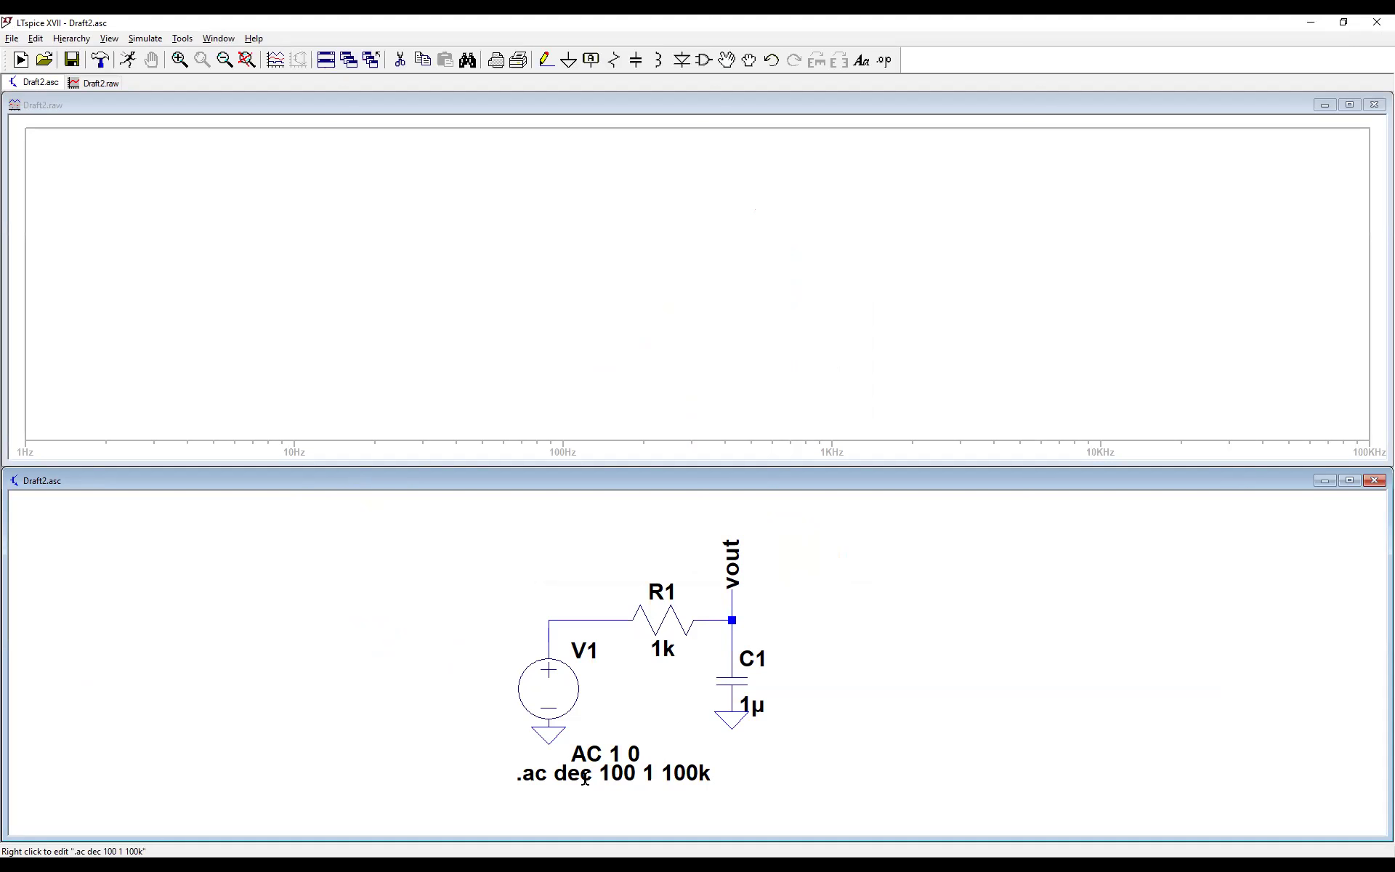
Move the .ac directive from beneath the voltage source to the space above the circuit
left_click(728, 61)
left_click(606, 772)
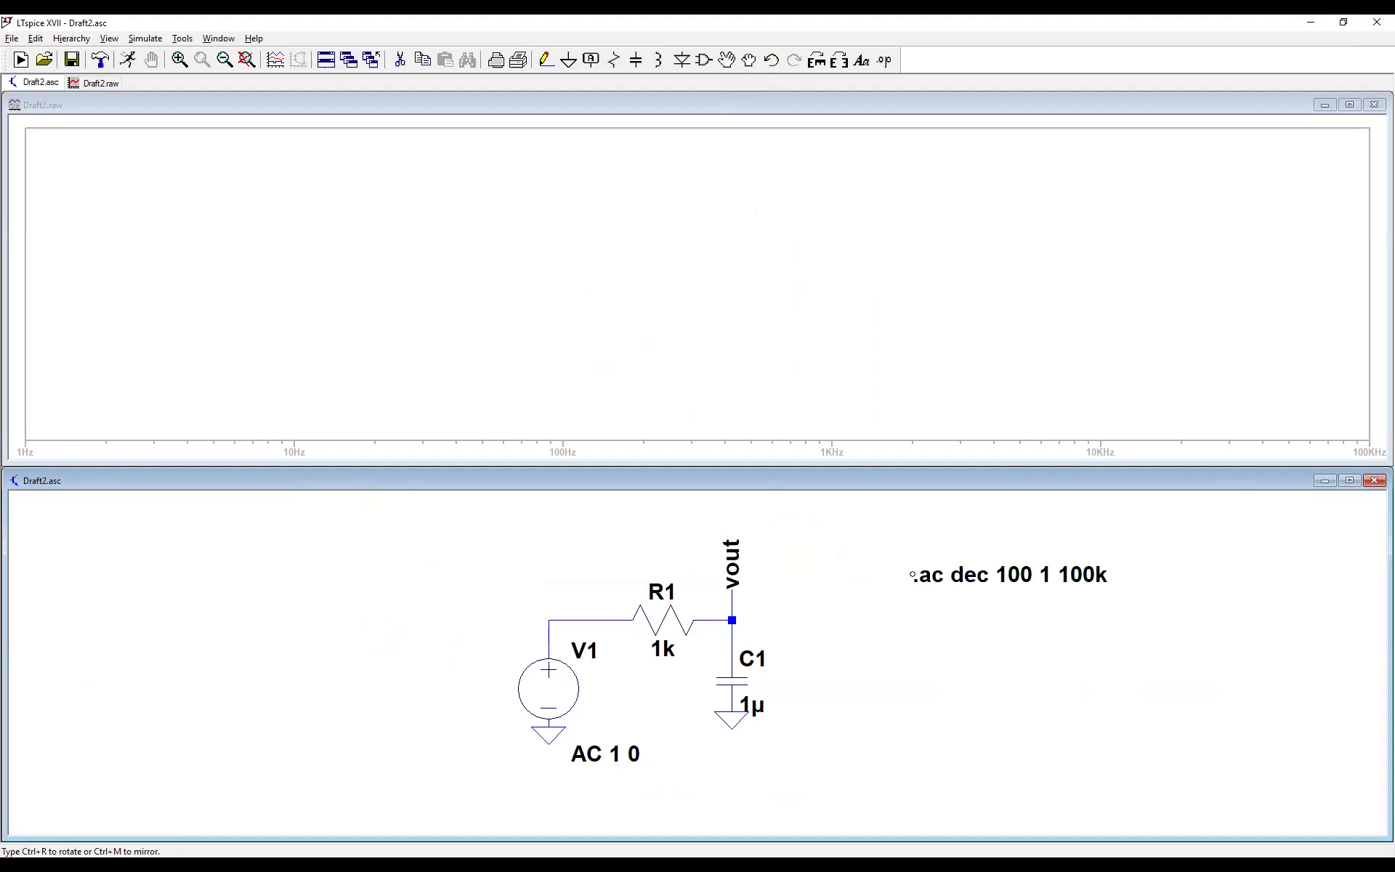
left_click(548, 513)
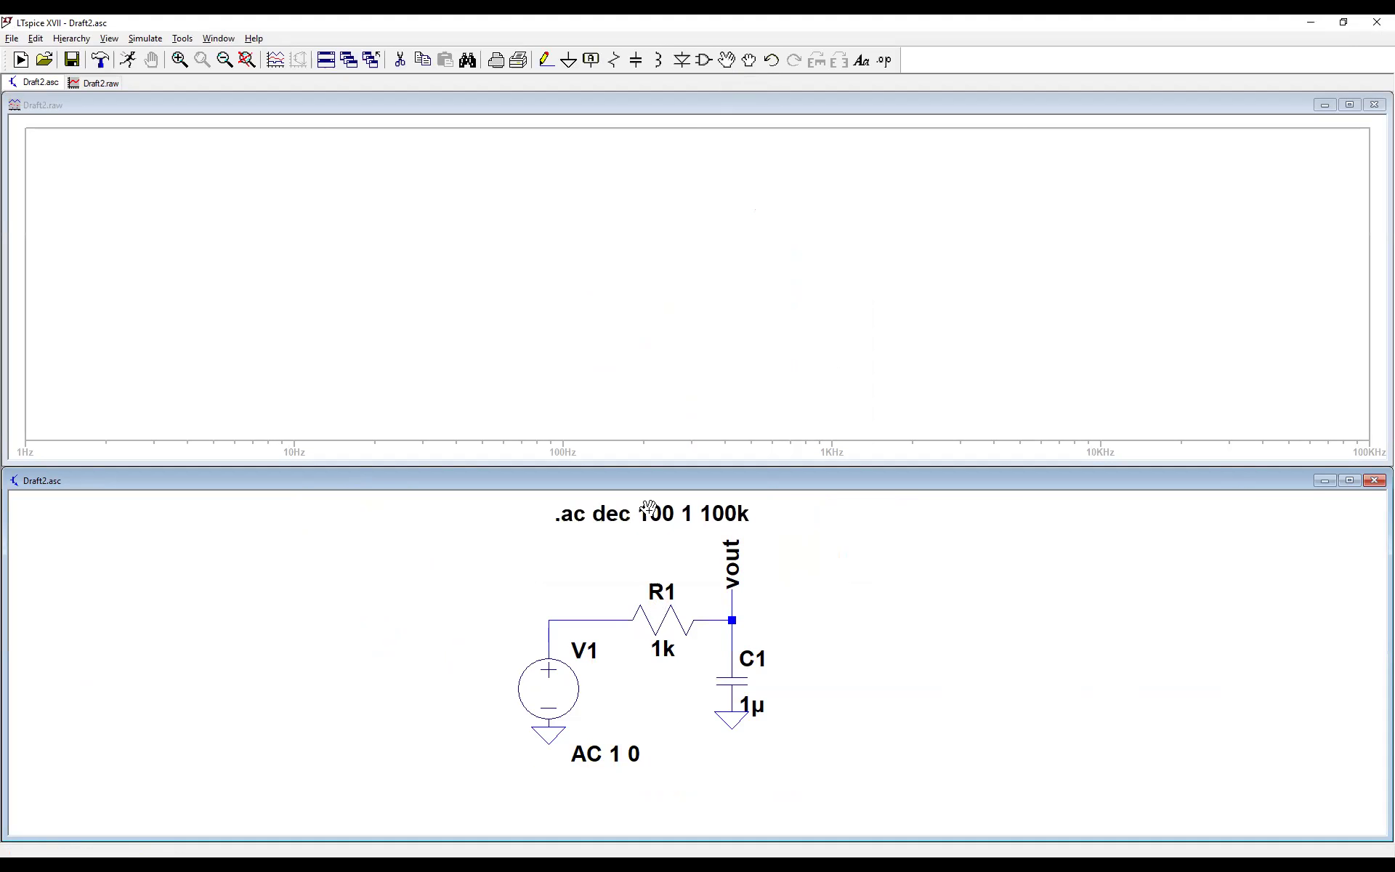
key("Escape")
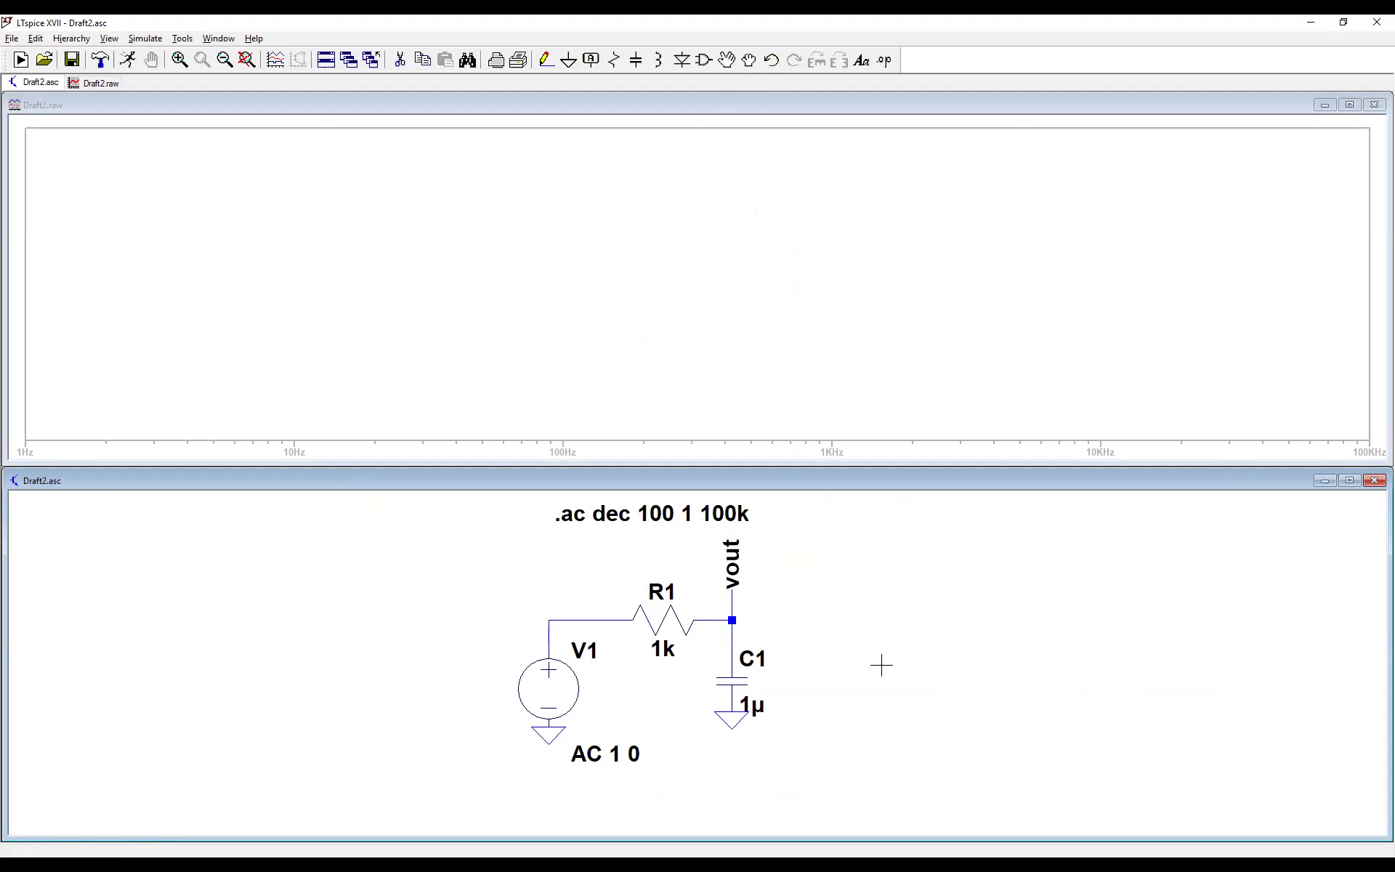
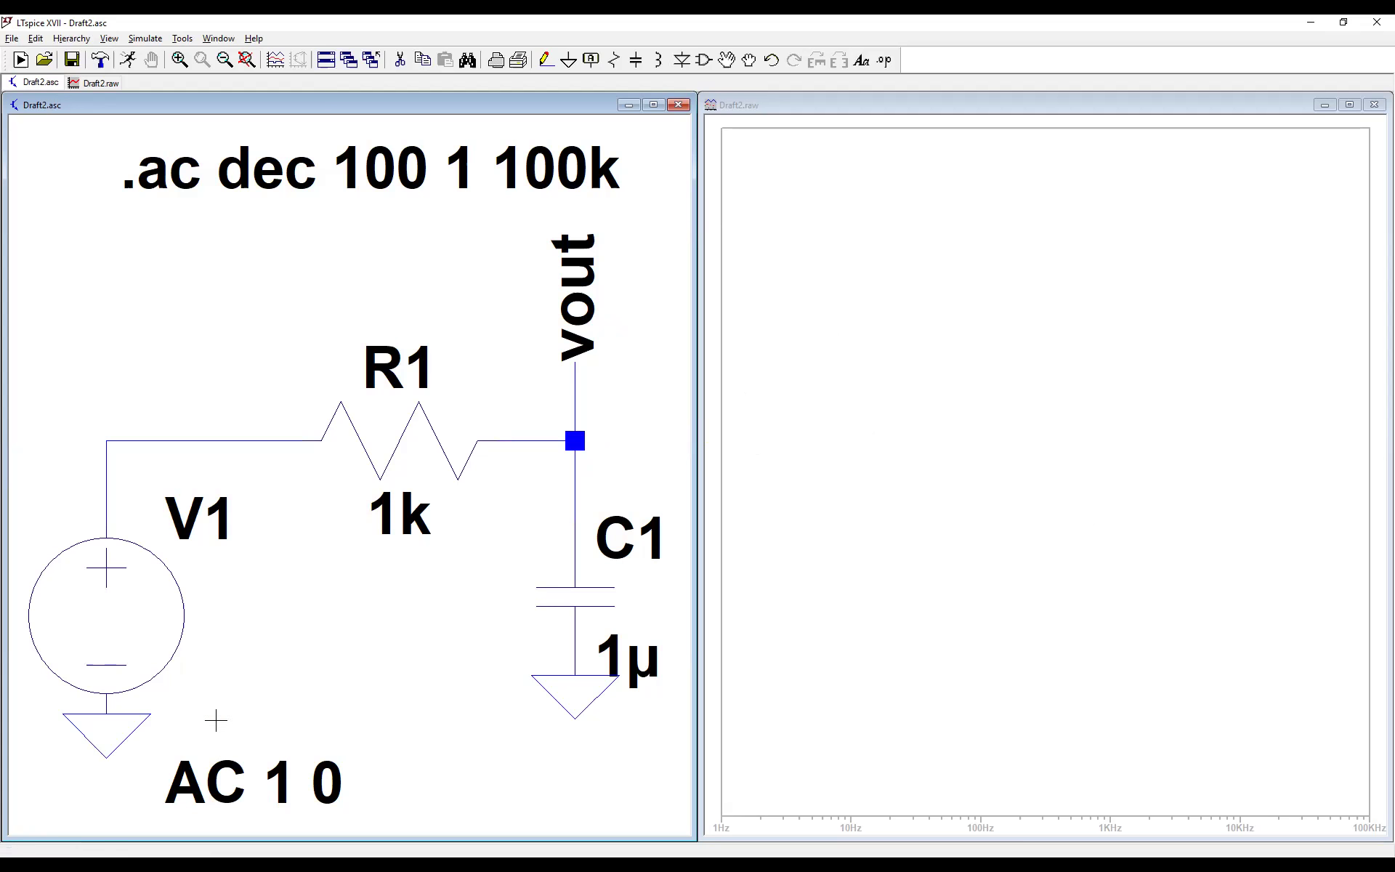
Plot the voltage at the vout node in the frequency response window
left_click(578, 436)
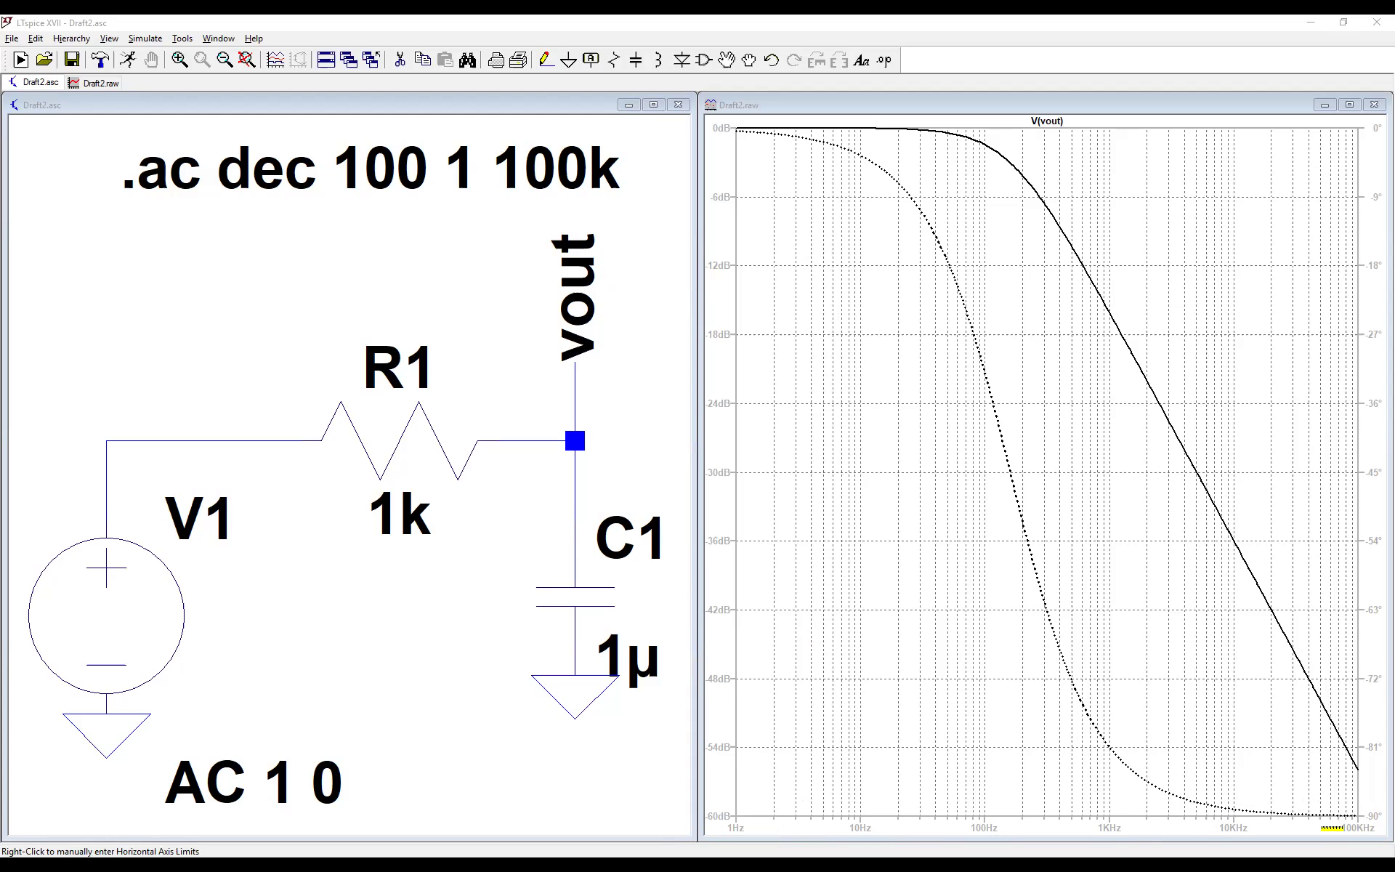
Try to set the start frequency of the .ac analysis directive to 0
right_click(476, 176)
double_click(746, 438)
type("0")
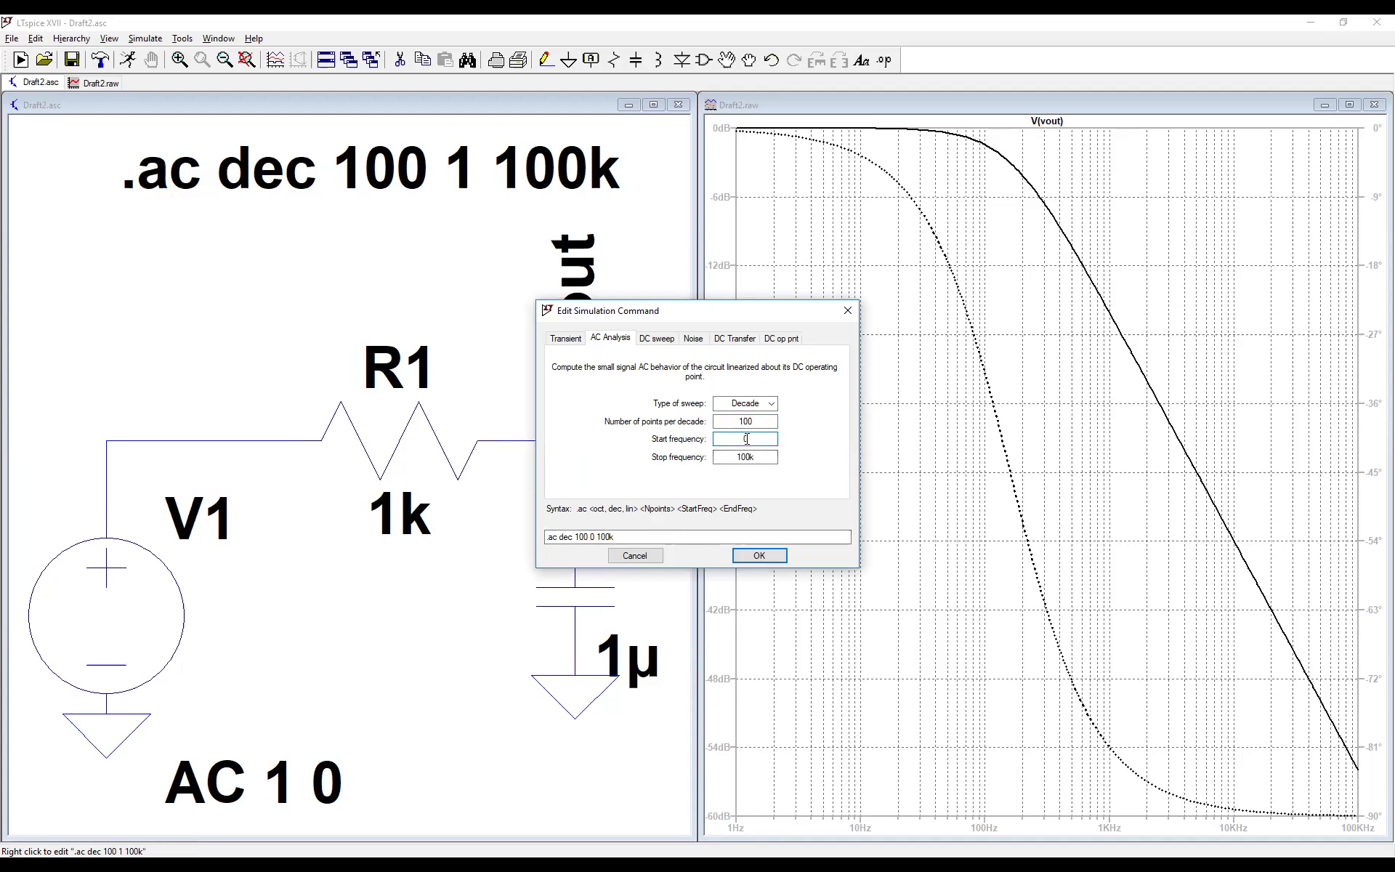
left_click_drag(746, 439, 717, 443)
left_click(759, 556)
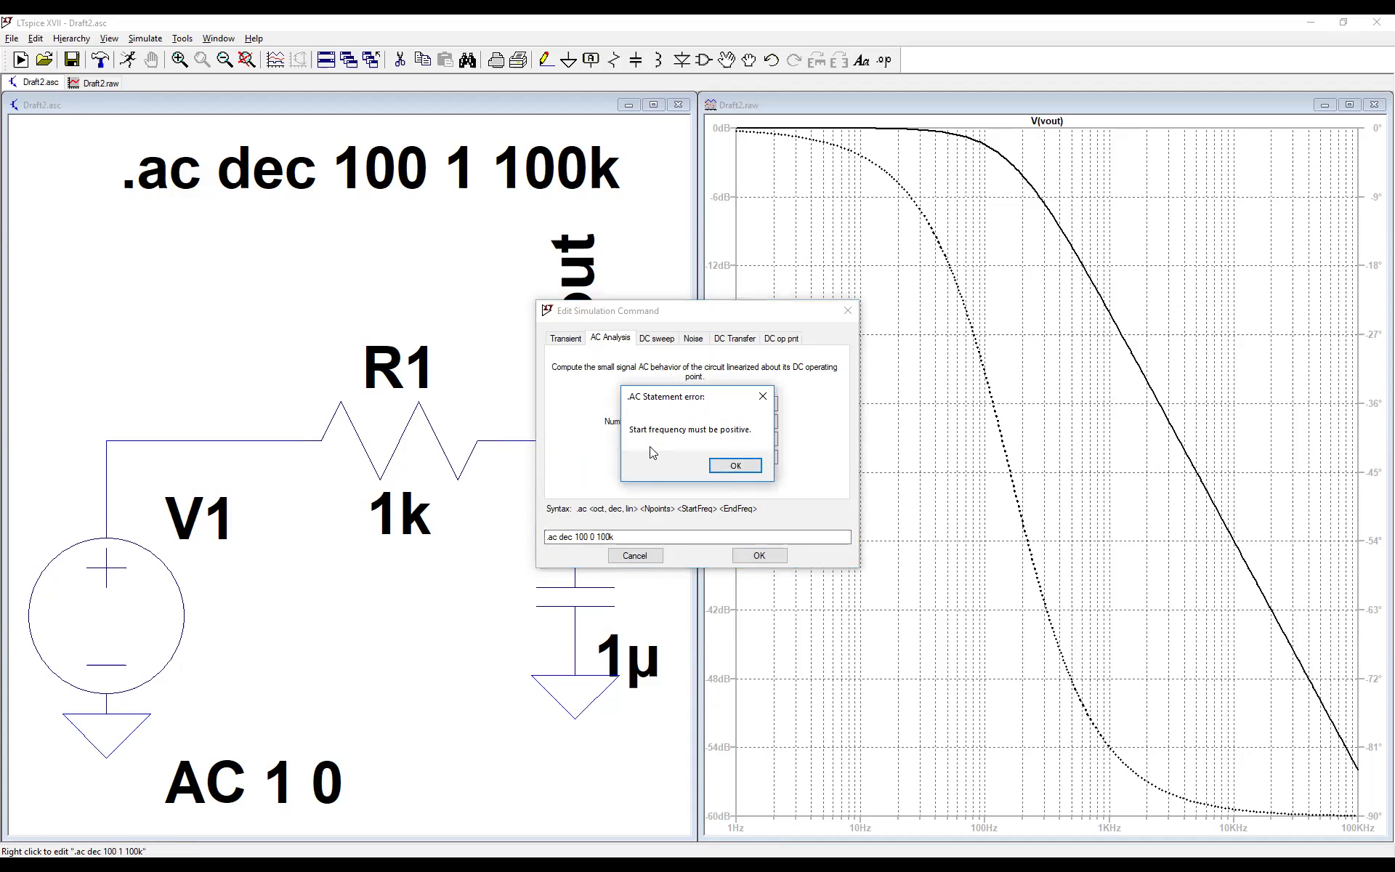
Change the sweep type of the .ac analysis directive to Linear
left_click(750, 469)
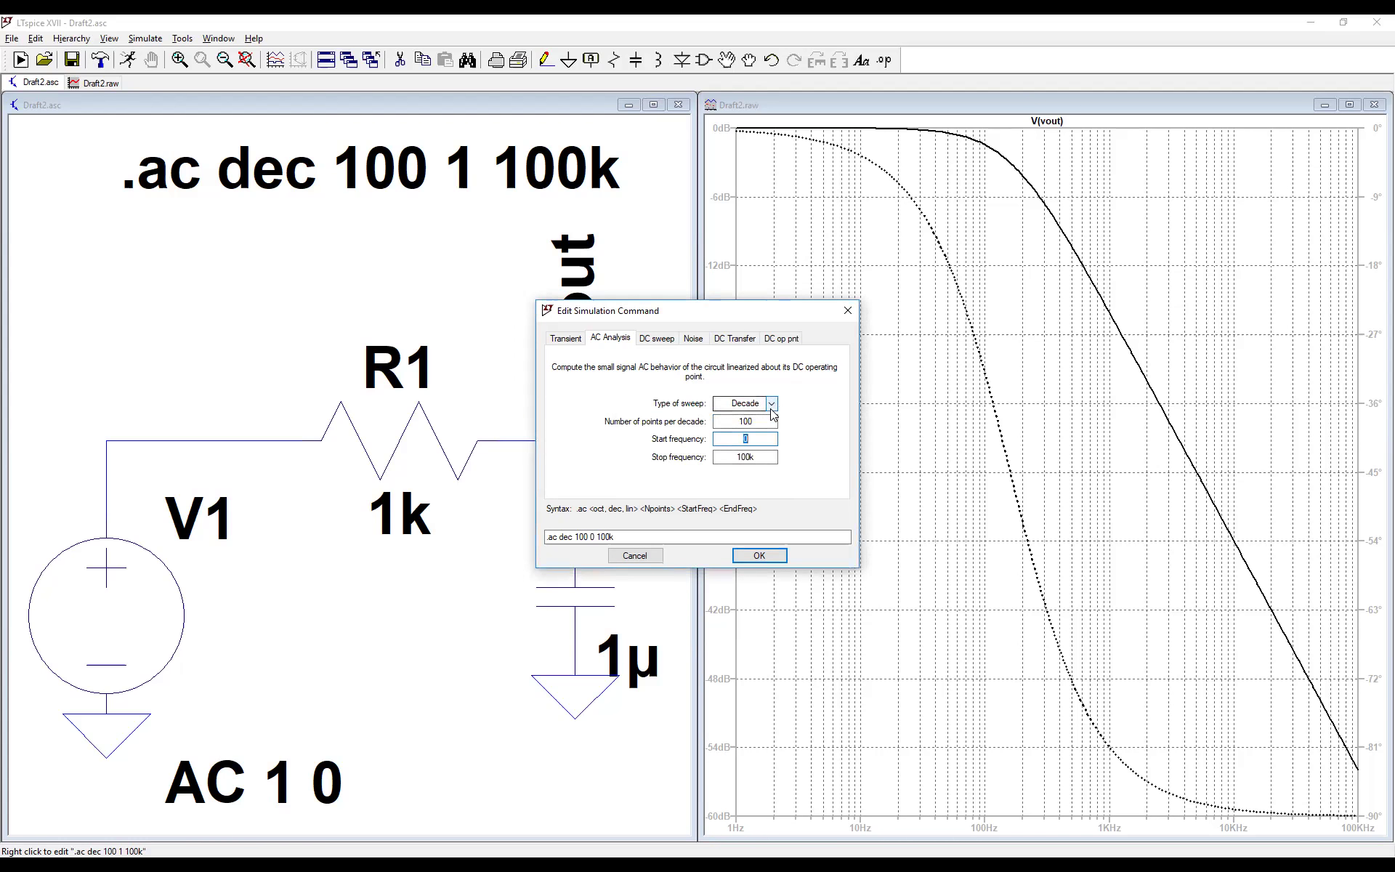
left_click_drag(757, 420, 724, 420)
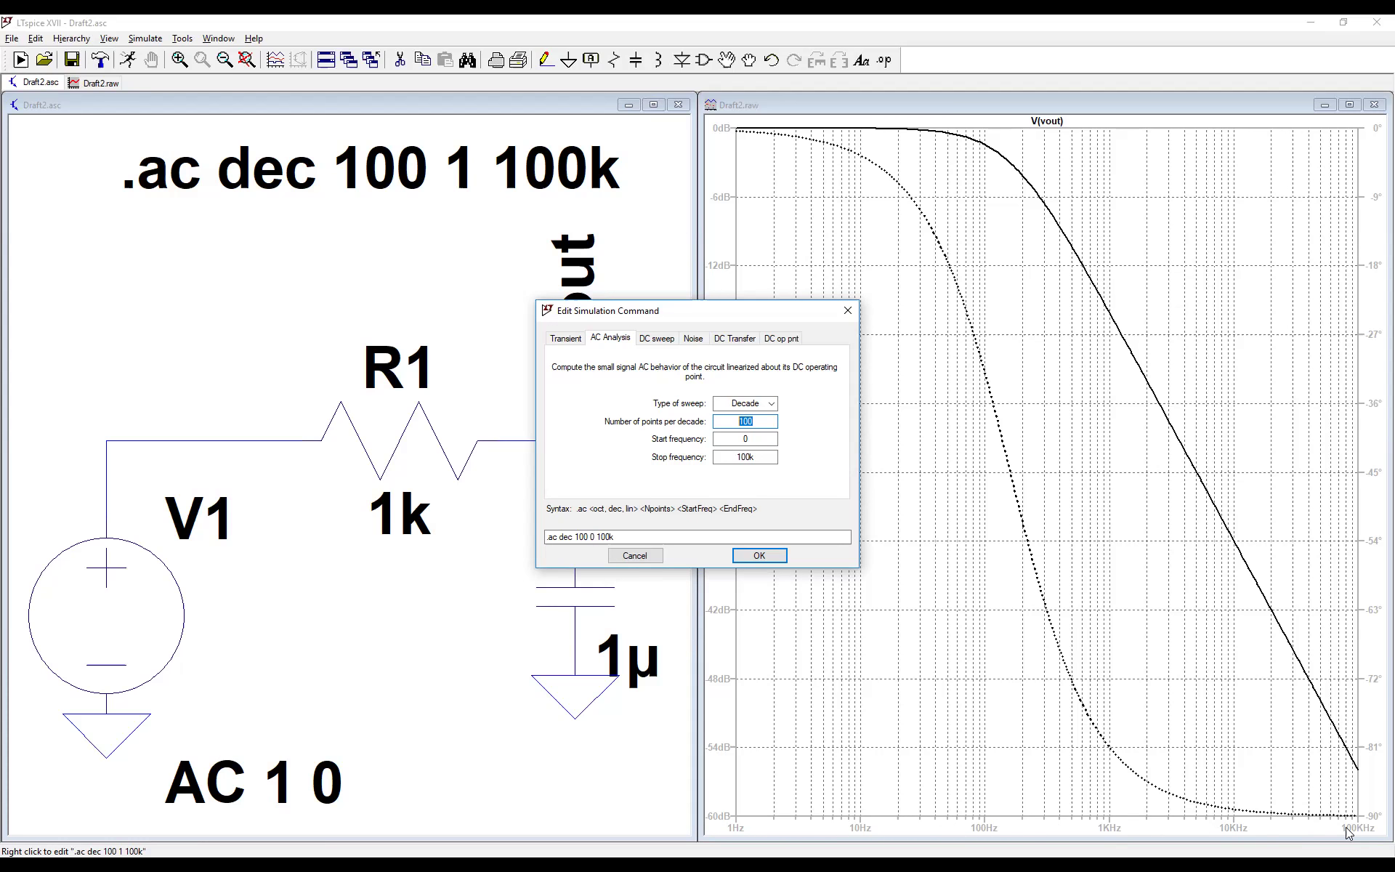
double_click(745, 422)
left_click(759, 455)
left_click(771, 404)
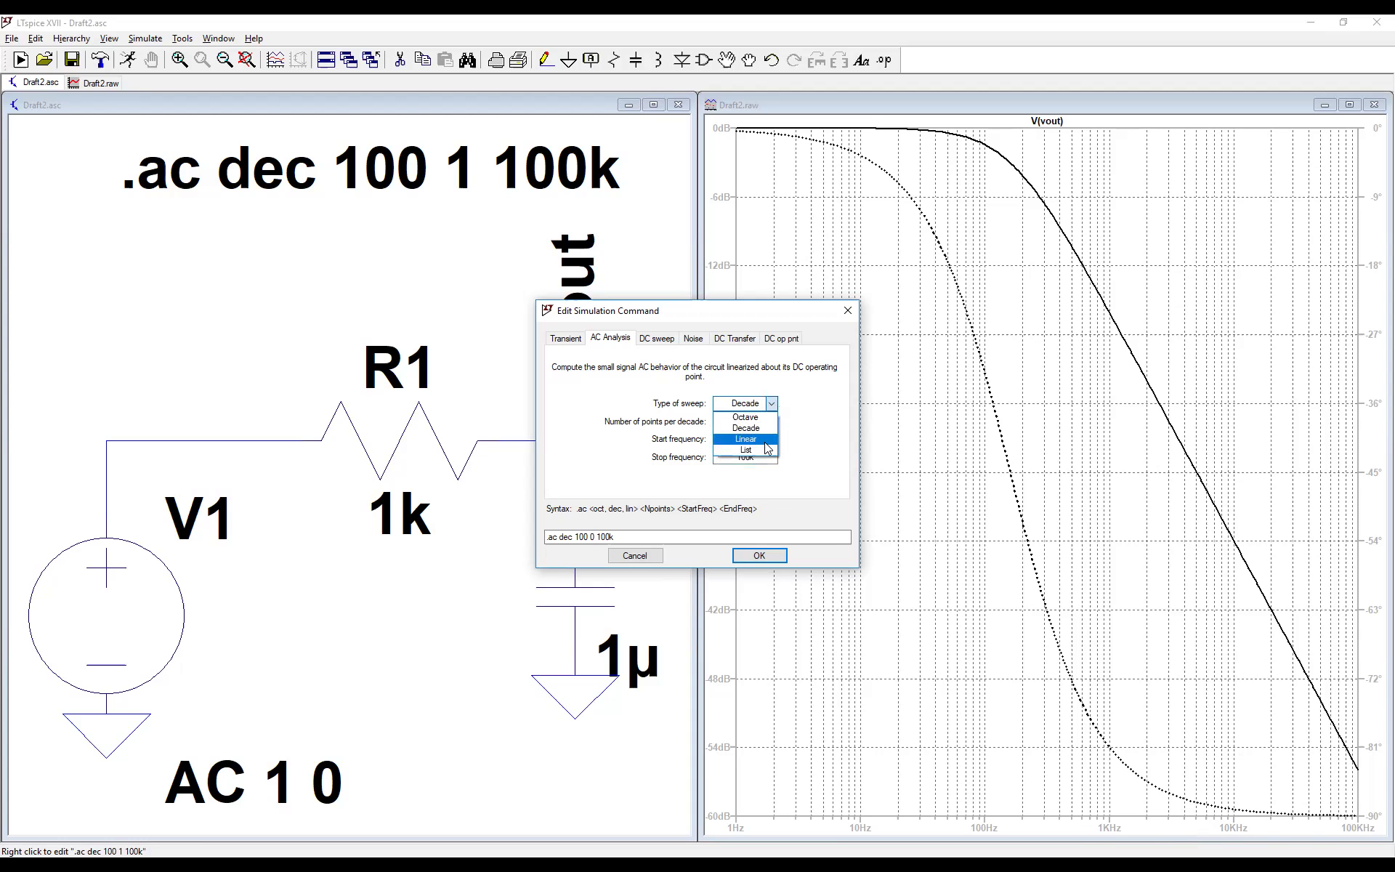
left_click(767, 443)
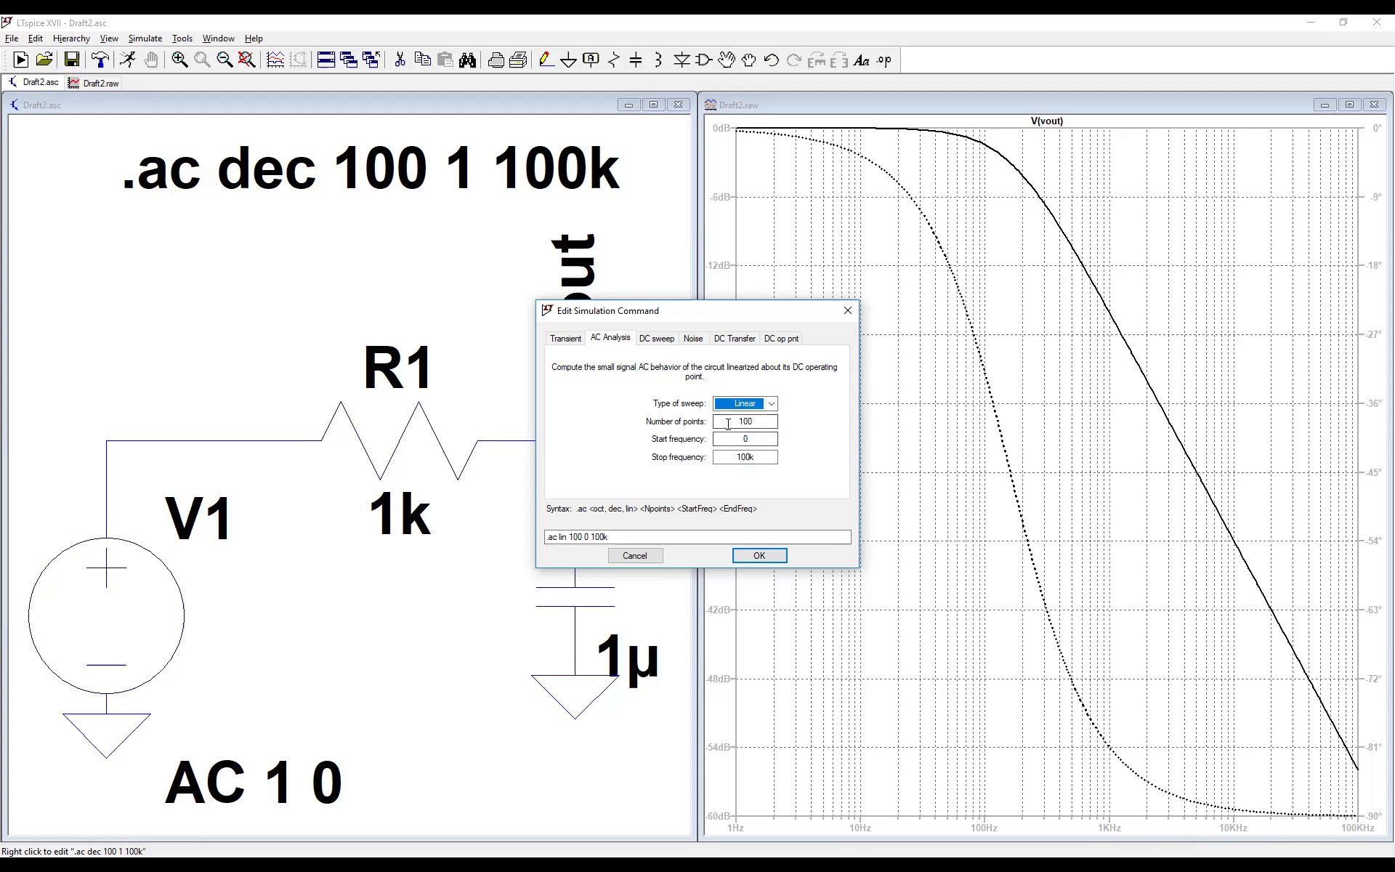
Set the linear sweep to 100 points with a start frequency of 1 and a stop frequency of 100k, and run it
left_click_drag(728, 424, 783, 421)
left_click(763, 419)
left_click_drag(756, 457, 732, 461)
double_click(734, 421)
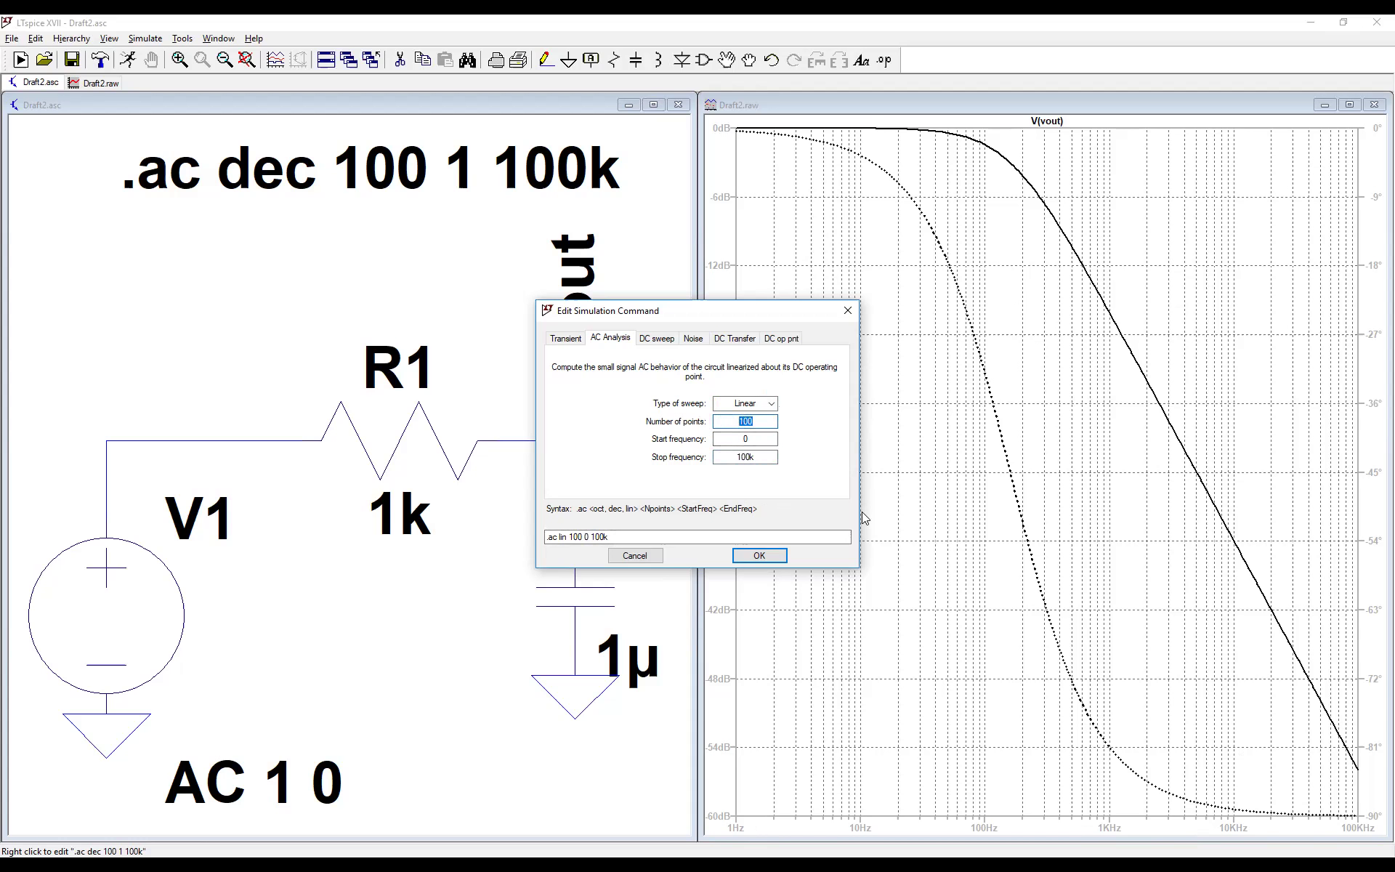
left_click(760, 557)
left_click(760, 557)
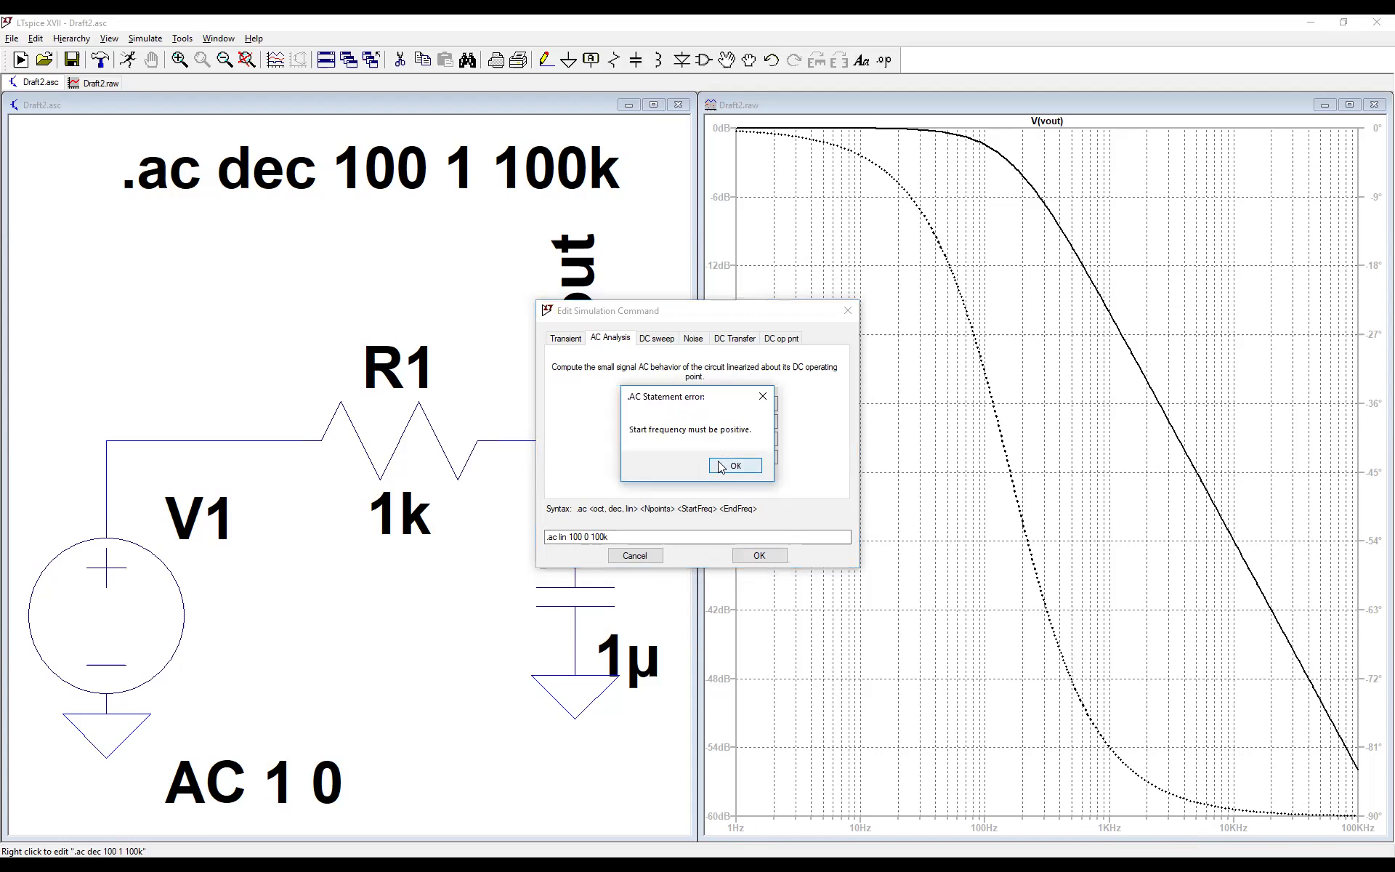
left_click(726, 464)
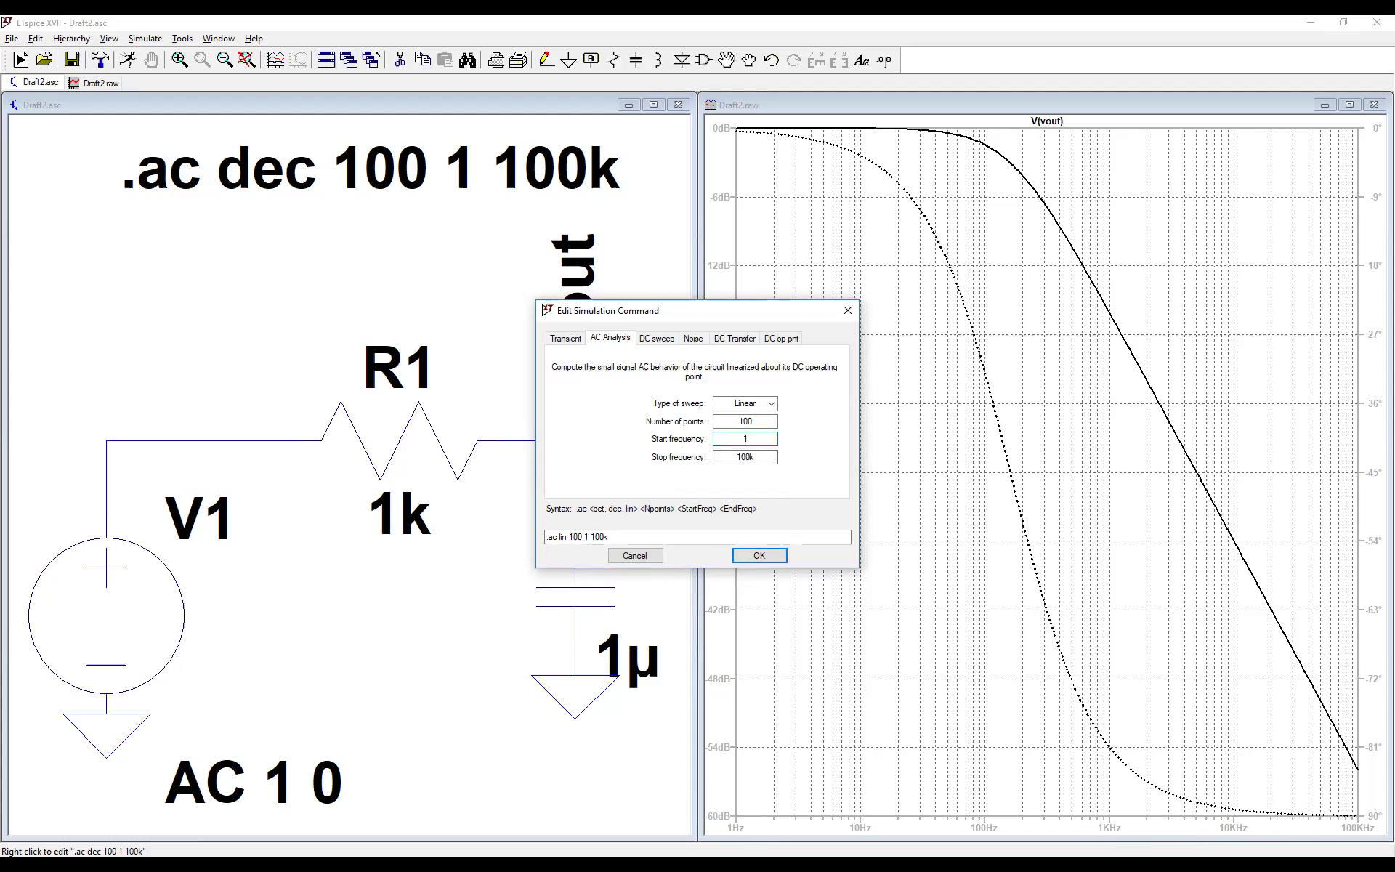
left_click(759, 557)
left_click(130, 62)
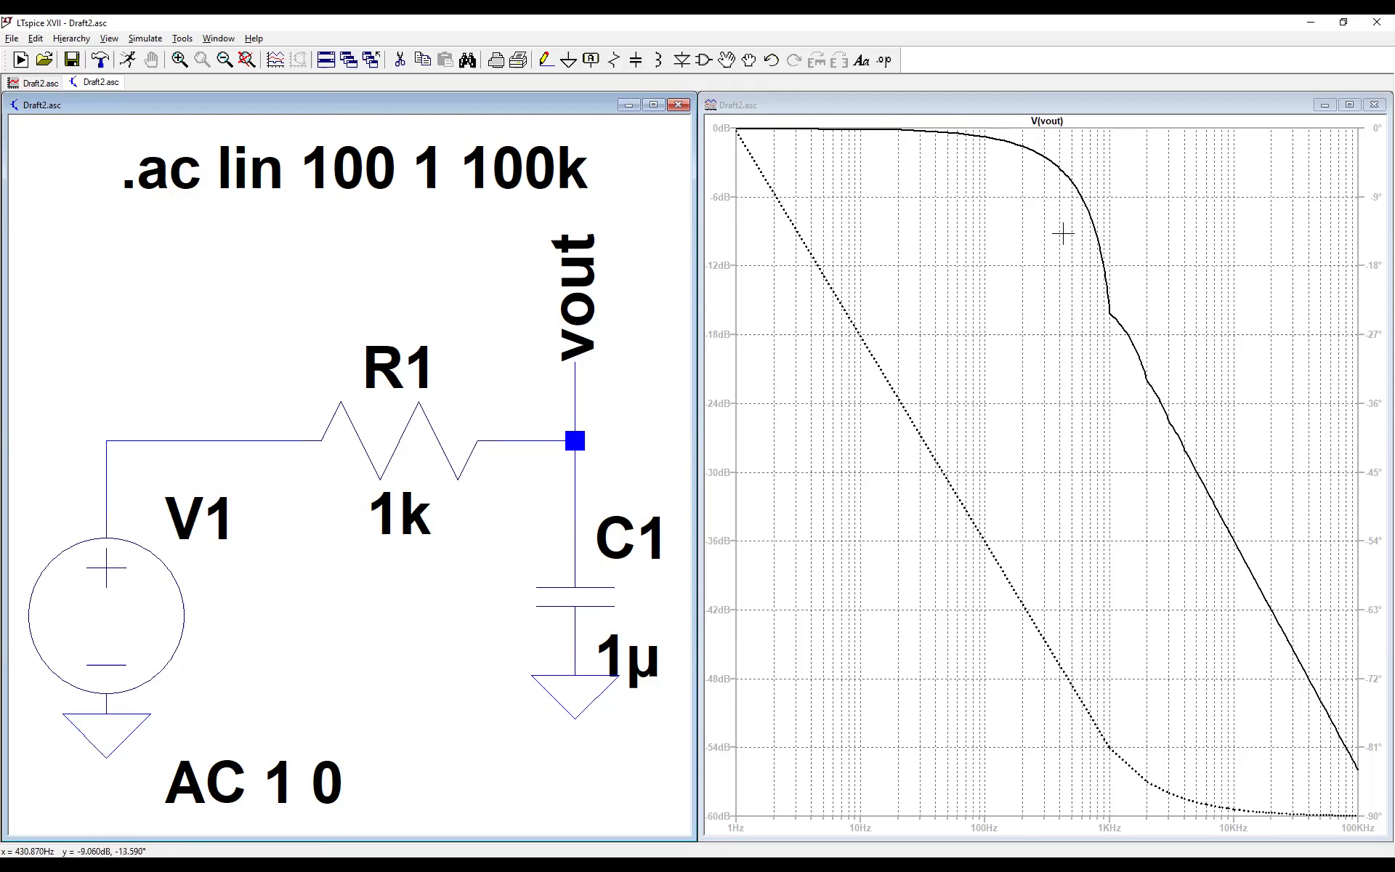
Compare the Decade and Linear sweep settings of the .ac directive, checking how each defines the number of points
right_click(1085, 268)
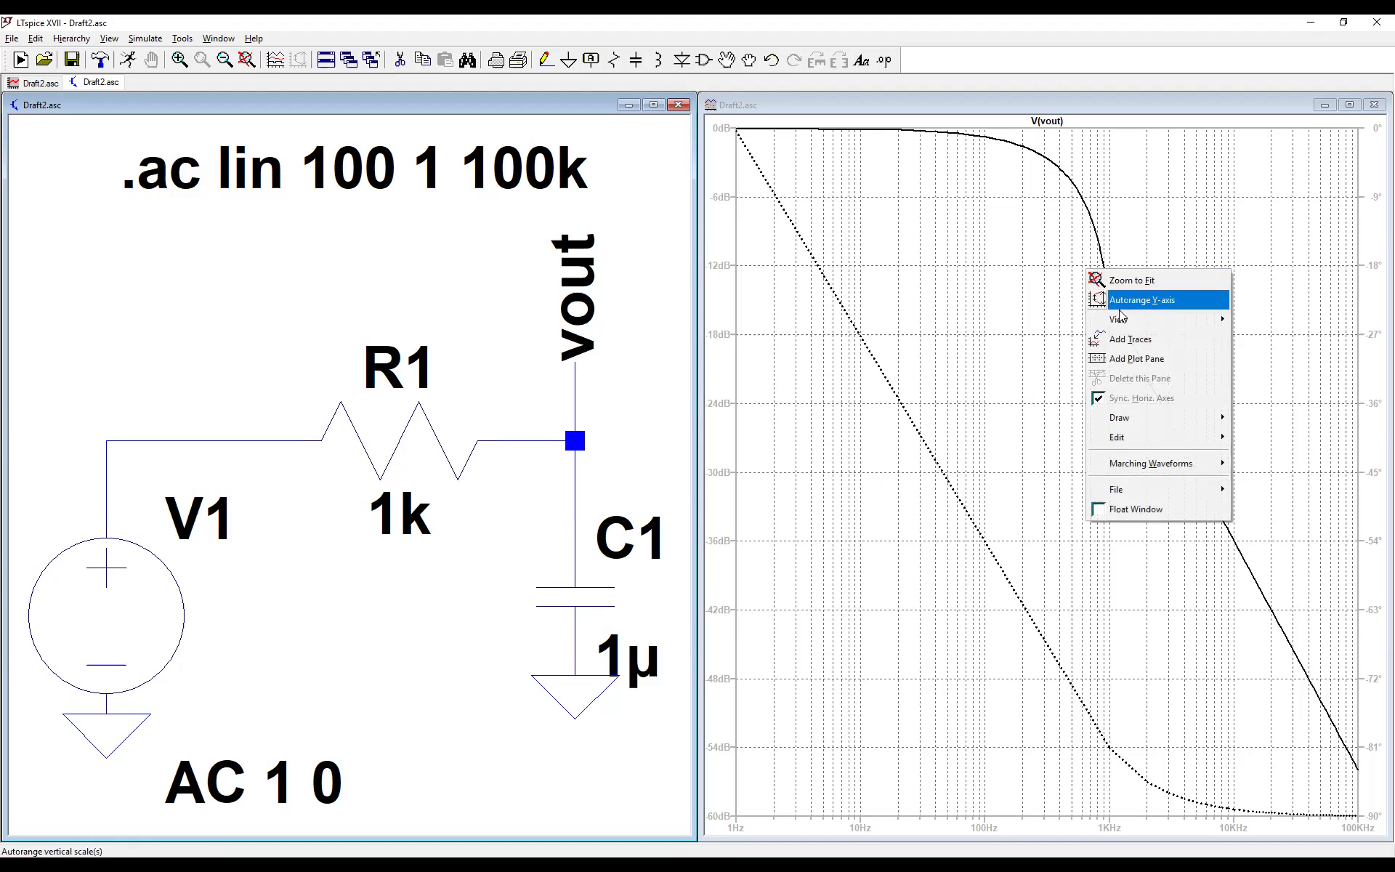
left_click(960, 301)
right_click(564, 169)
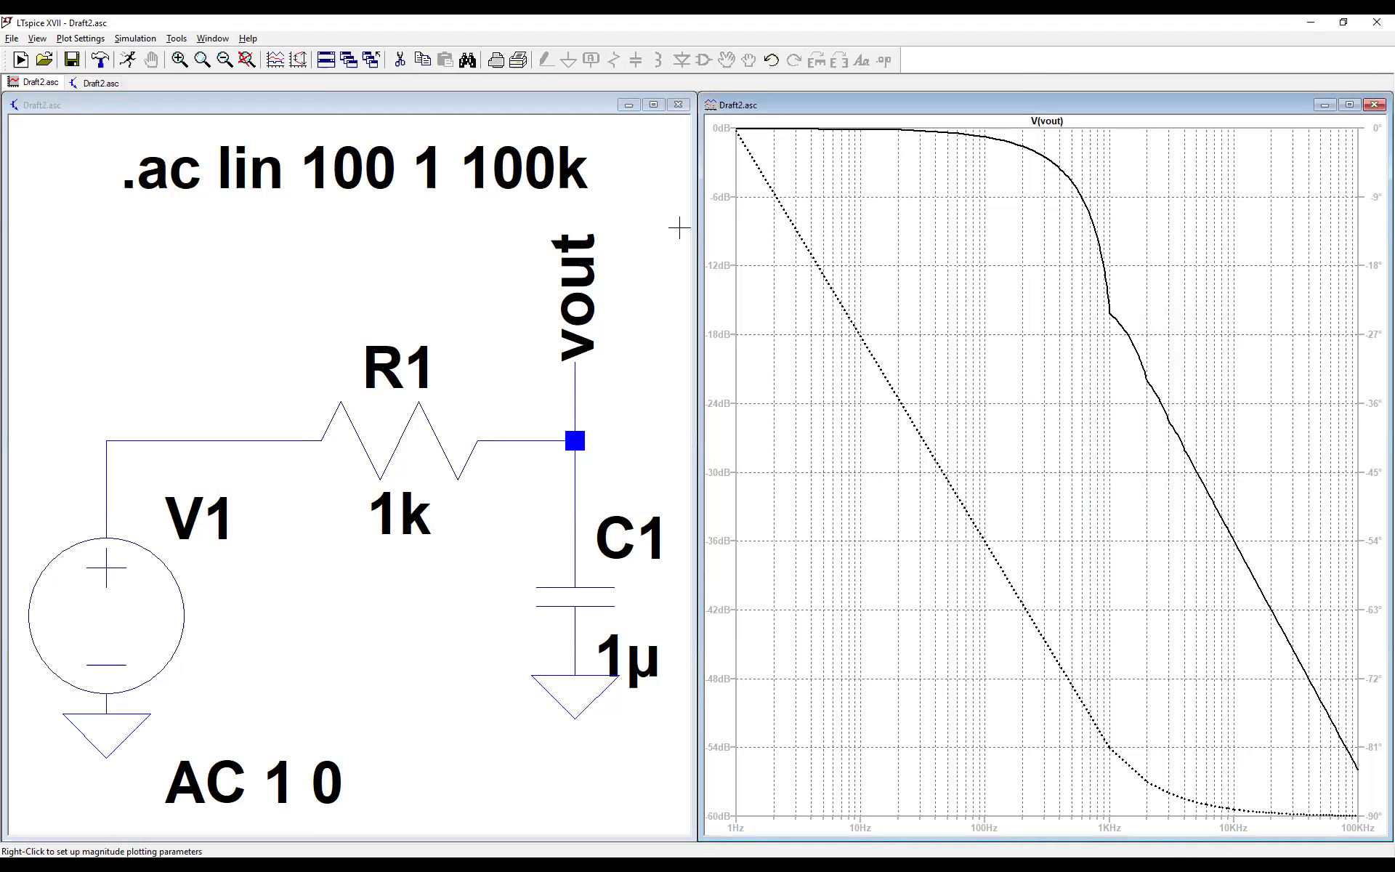
left_click(768, 410)
left_click(770, 427)
left_click(766, 421)
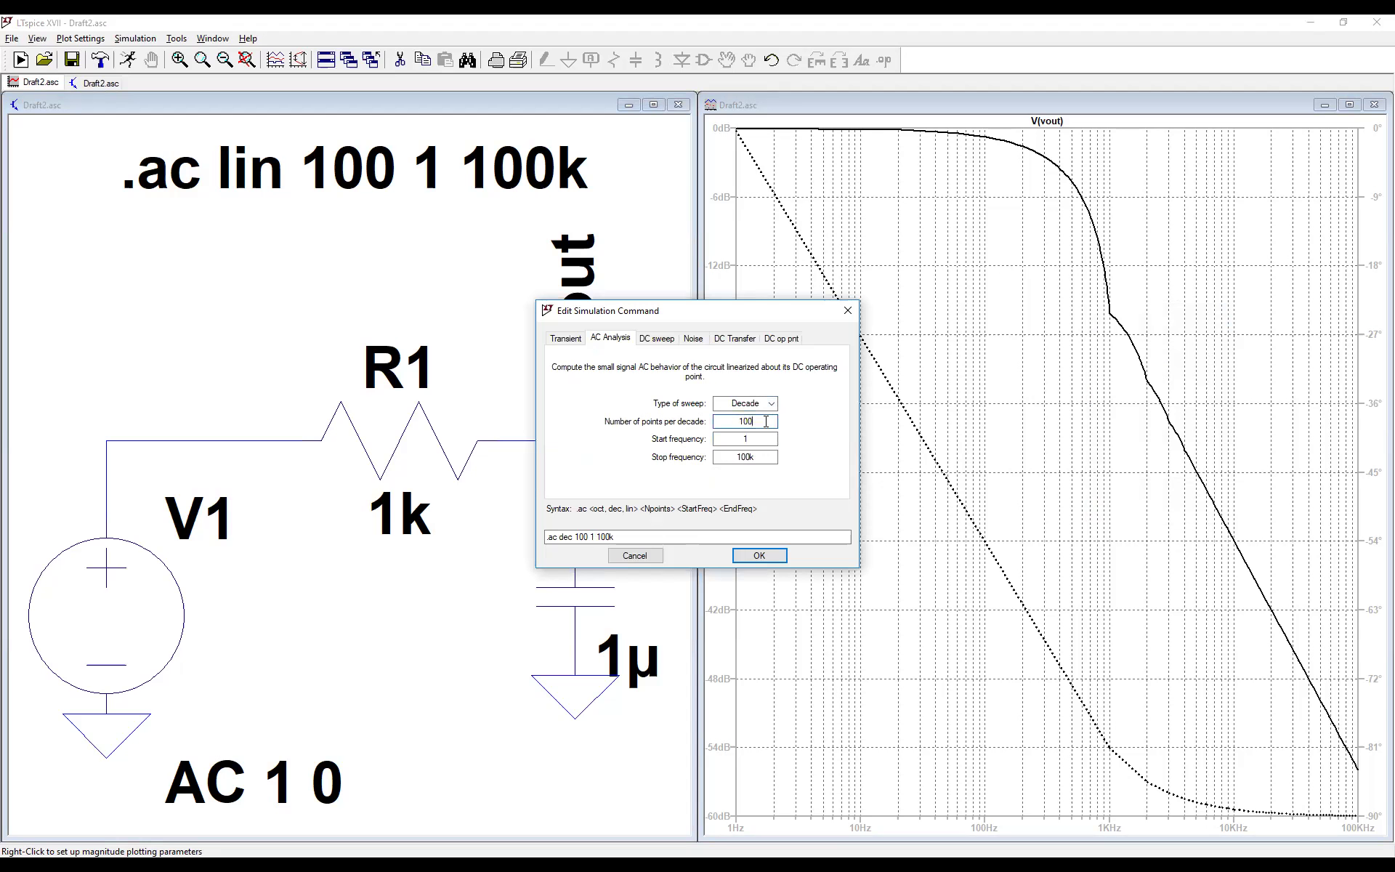
left_click(768, 403)
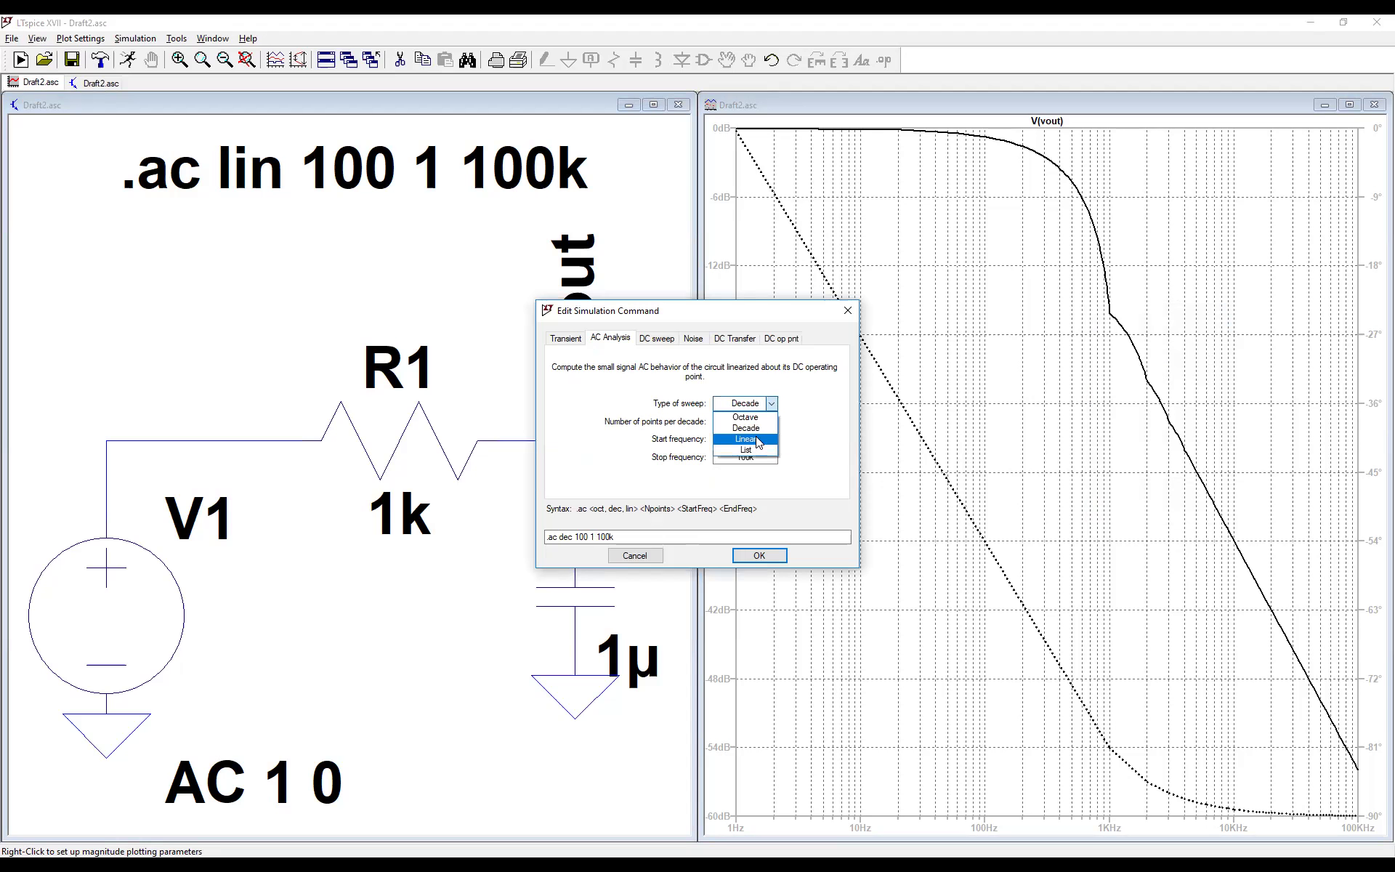
left_click(759, 439)
left_click(762, 422)
left_click_drag(744, 420, 767, 420)
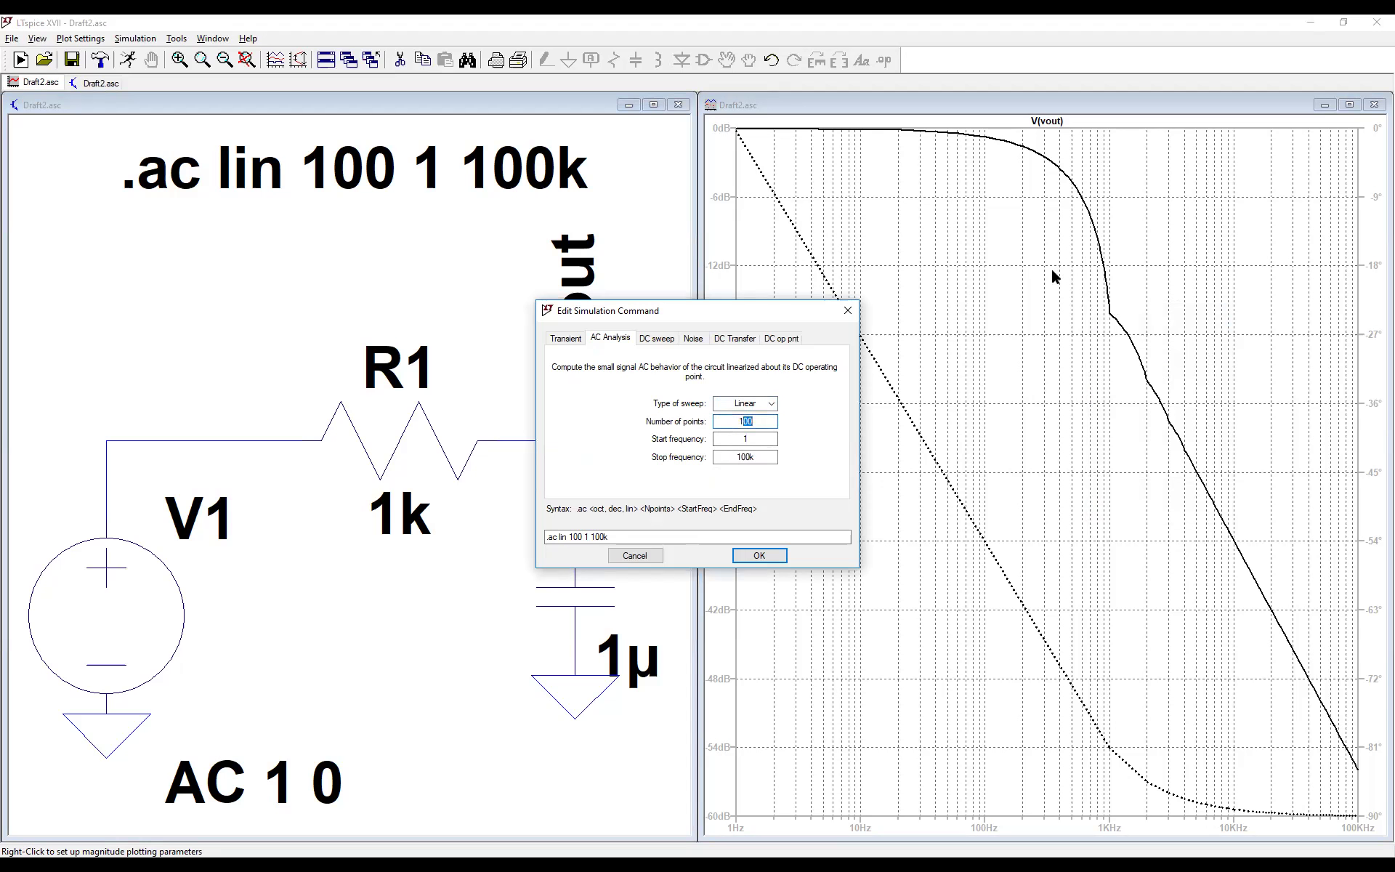
Set the .ac sweep type to Decade with 100 points per decade and rerun the AC analysis
left_click(755, 404)
left_click(769, 422)
left_click_drag(769, 421, 720, 421)
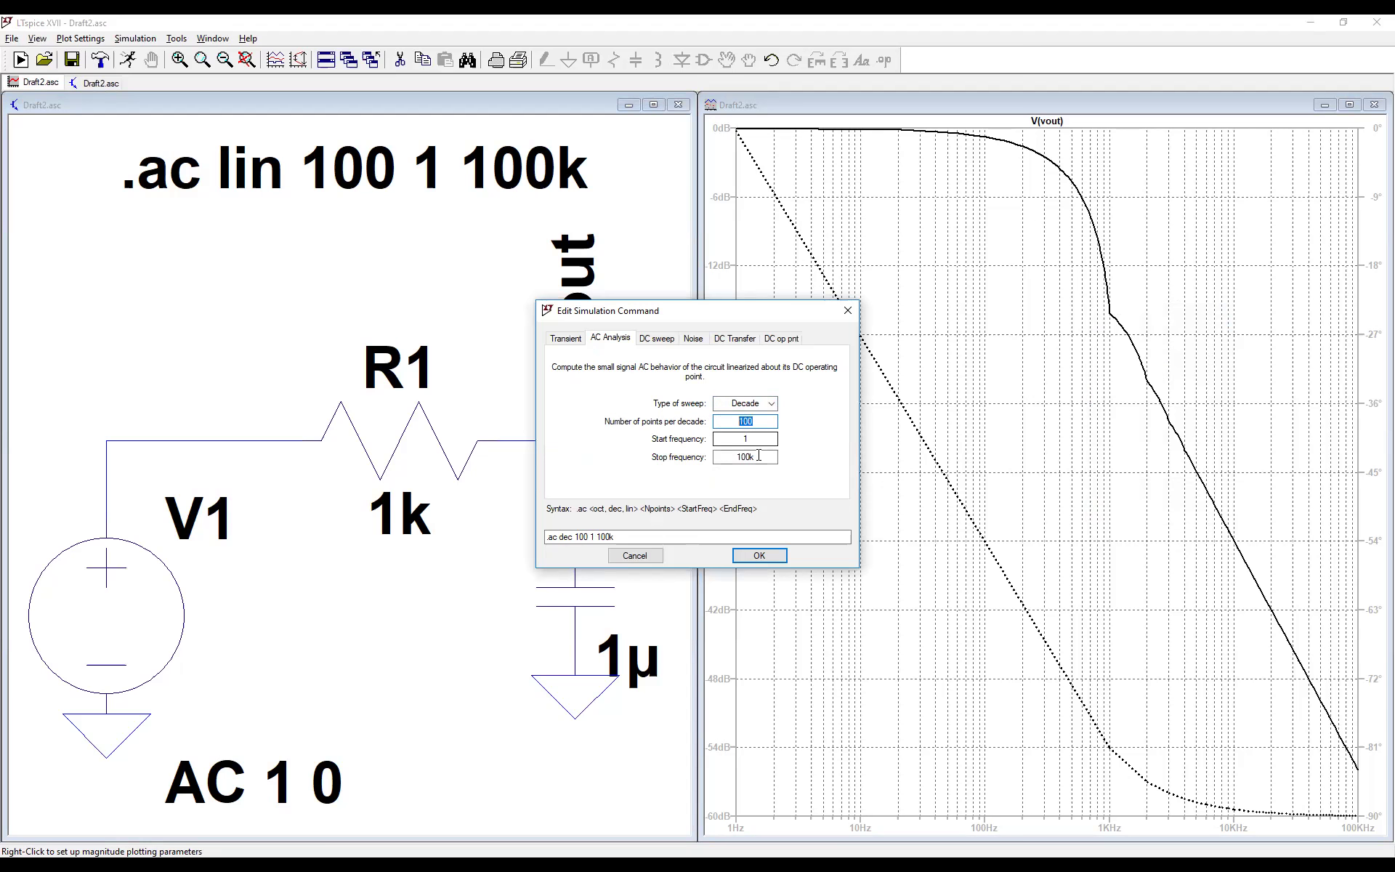
left_click(759, 556)
left_click(132, 64)
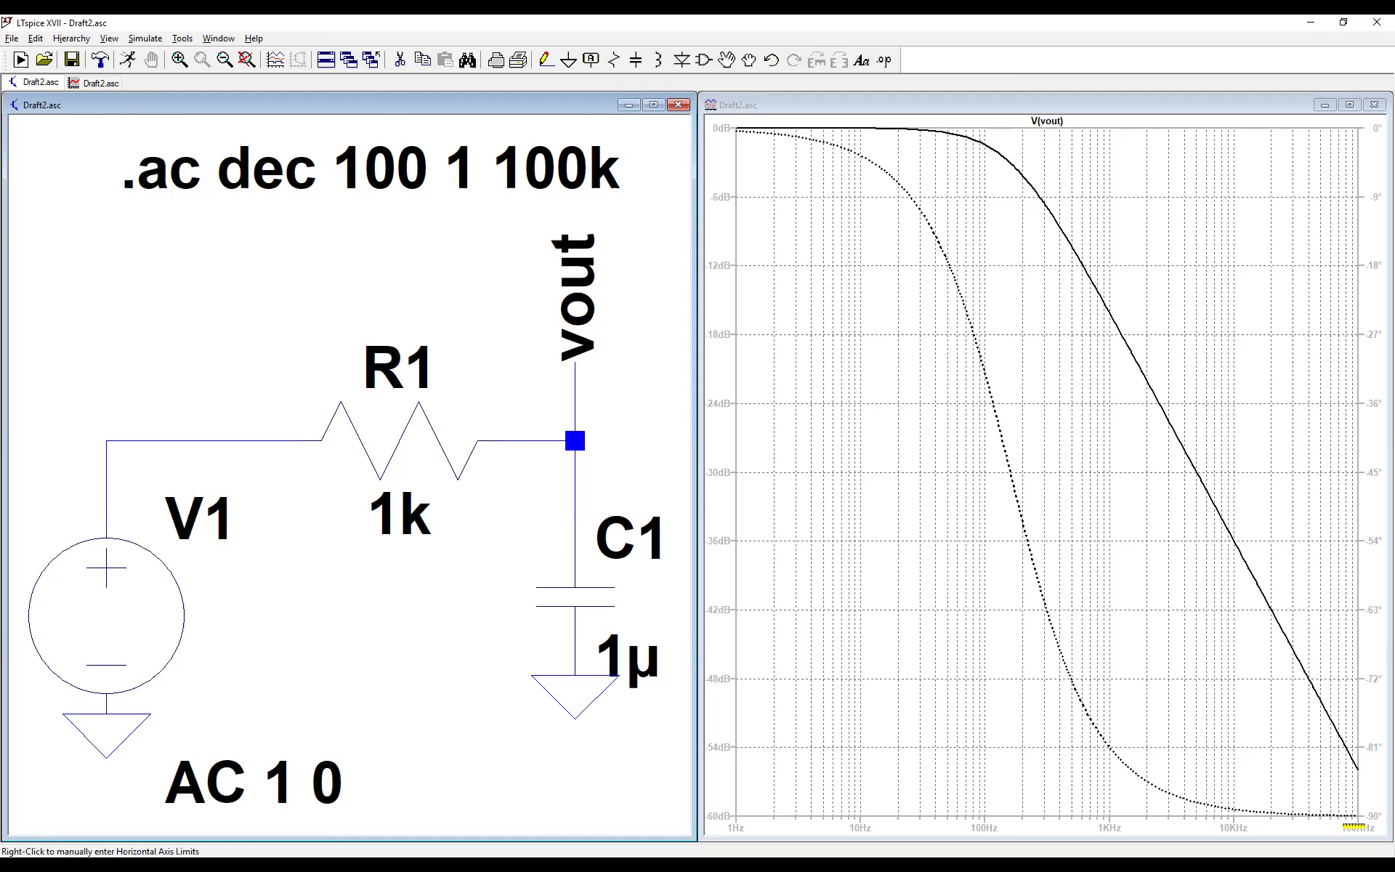
Change the magnitude axis of the V(vout) plot to a linear representation
left_click(1360, 817)
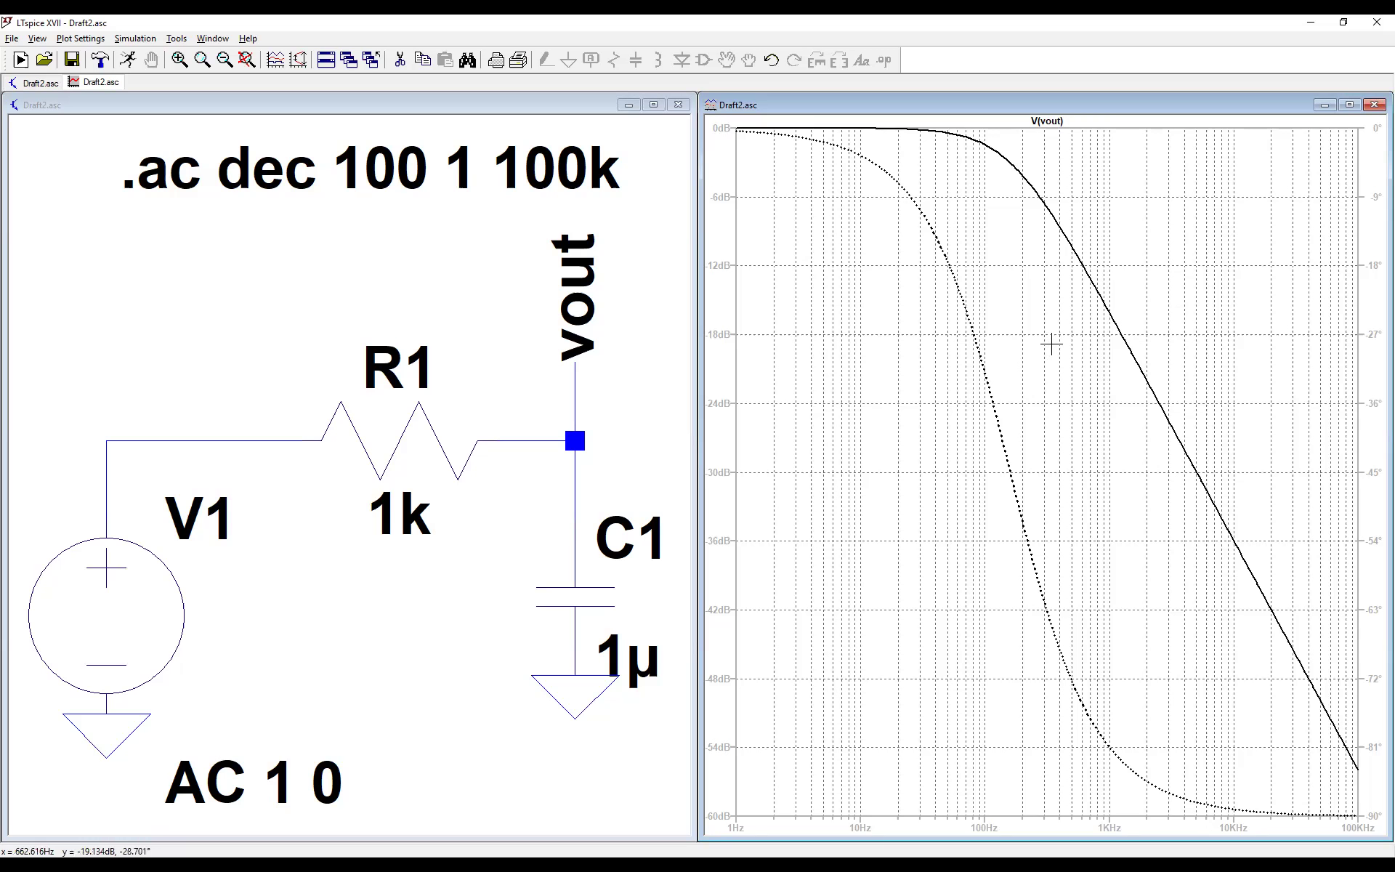
right_click(724, 334)
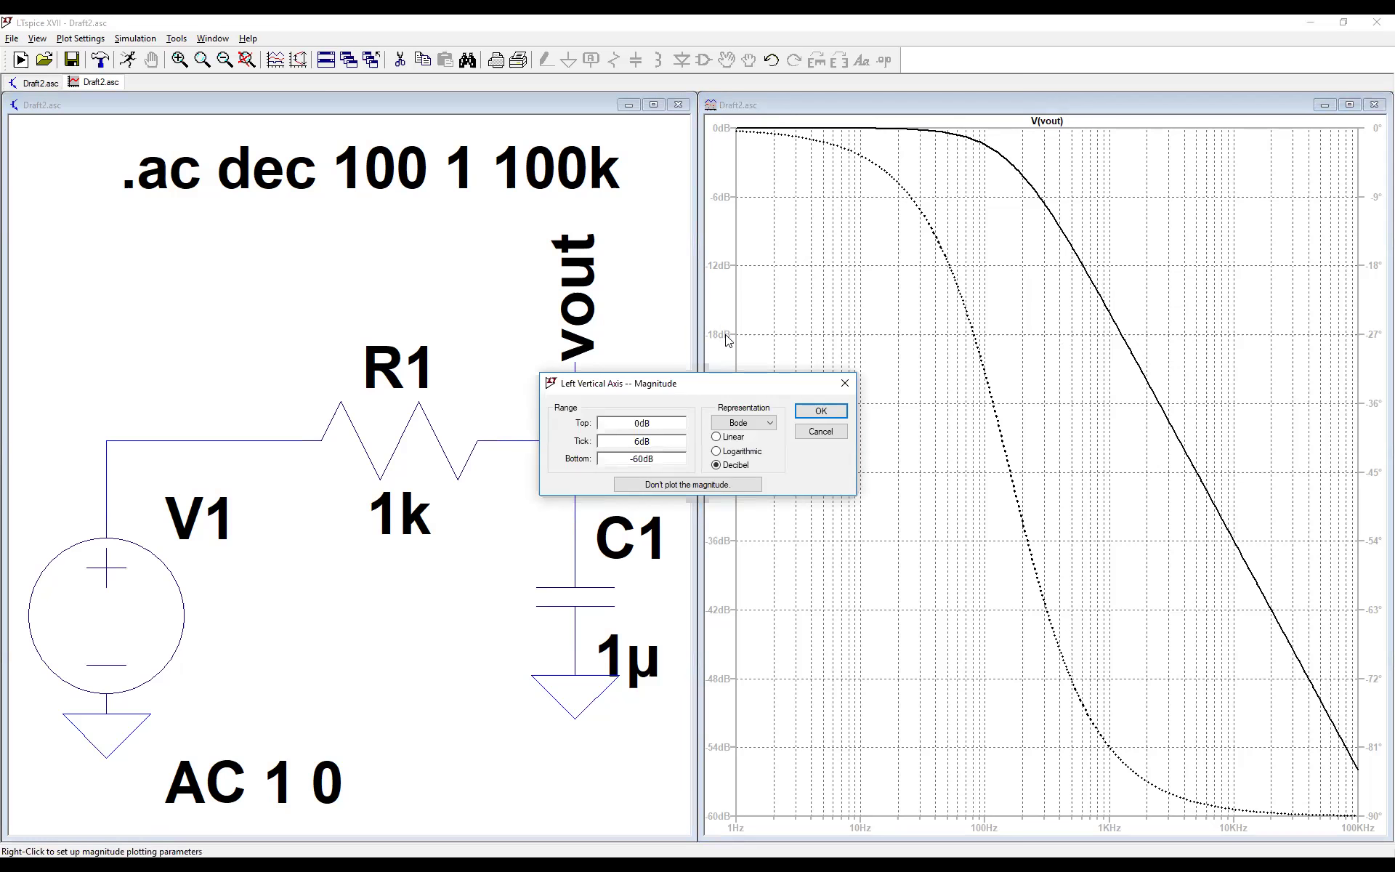
left_click(732, 439)
left_click(821, 412)
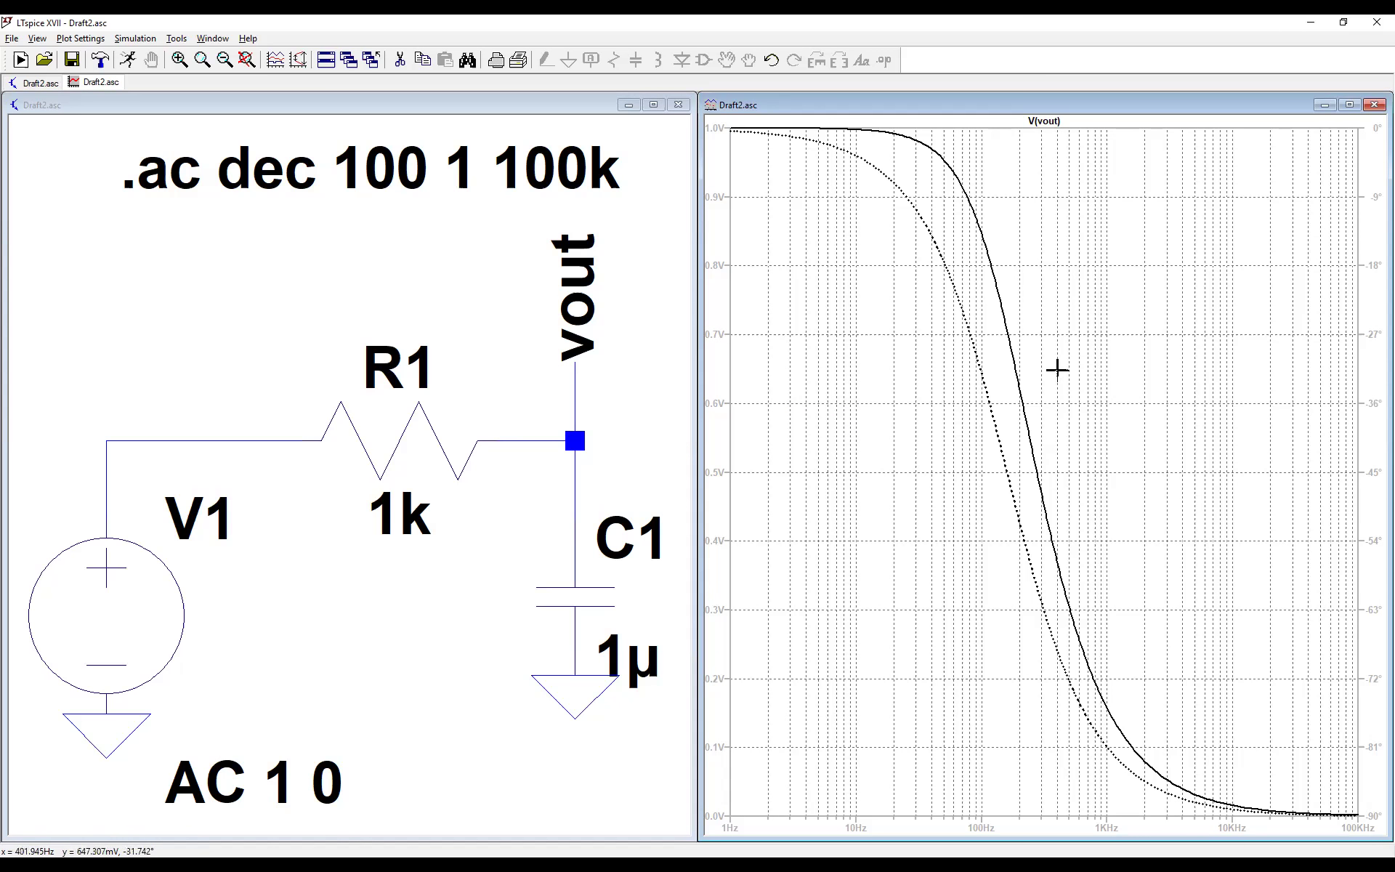
Start exporting the plot data as text and create a folder named ac_analysis inside Lab3 for the file
right_click(1049, 413)
mouse_move(1132, 639)
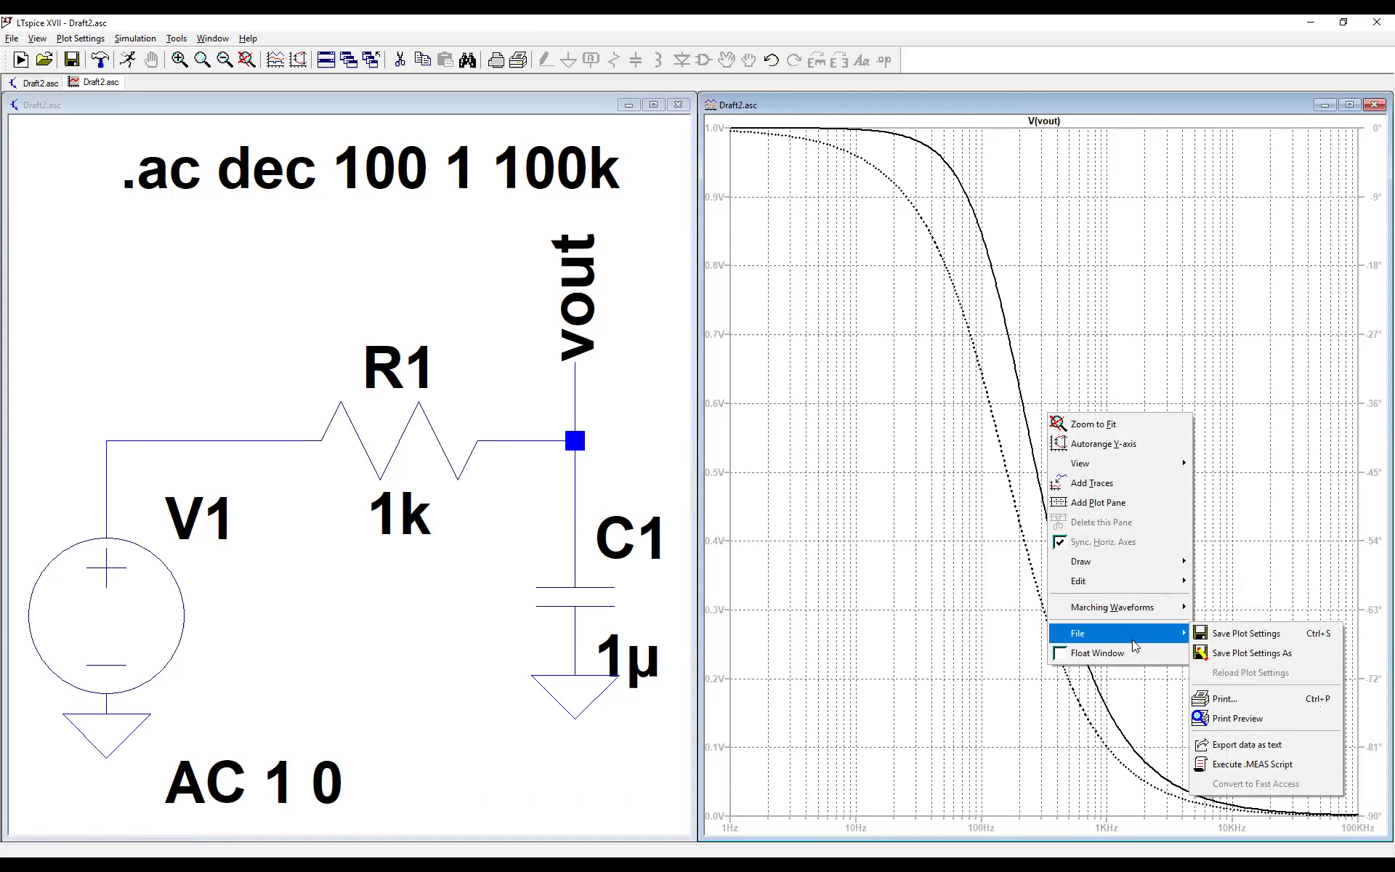
left_click(1259, 745)
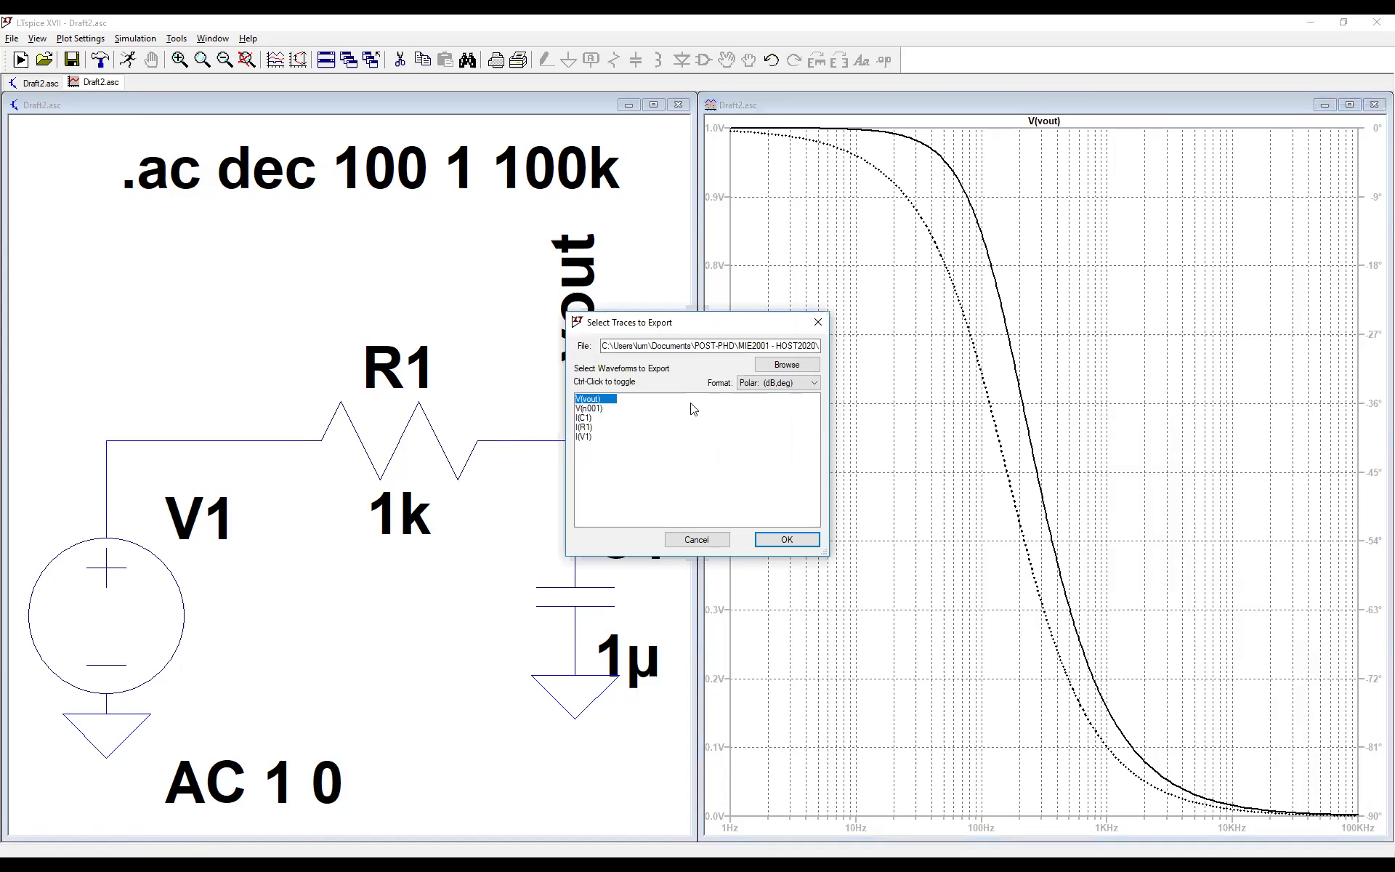
left_click(779, 370)
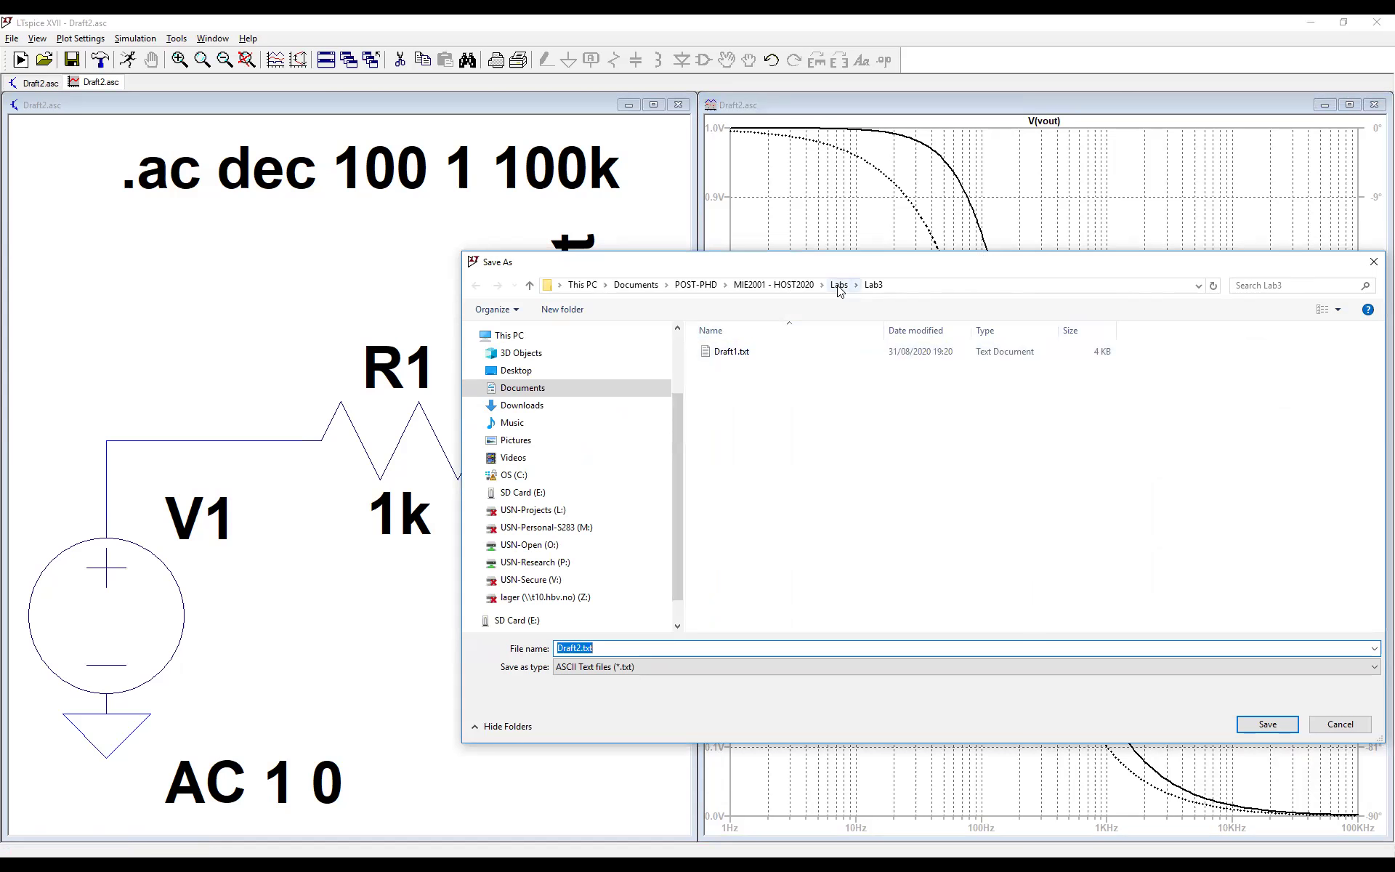
right_click(784, 413)
mouse_move(979, 582)
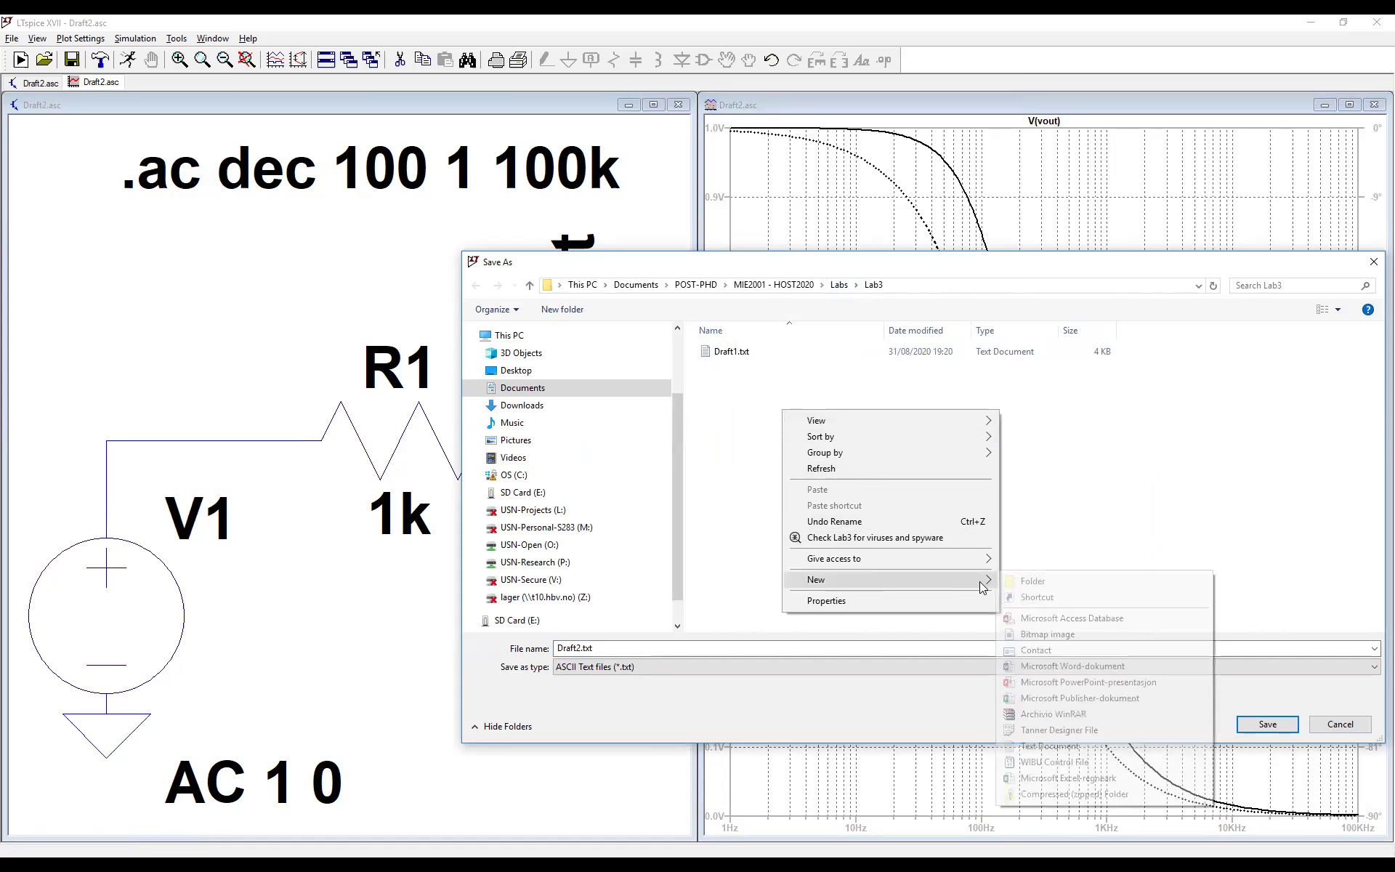
left_click(1054, 585)
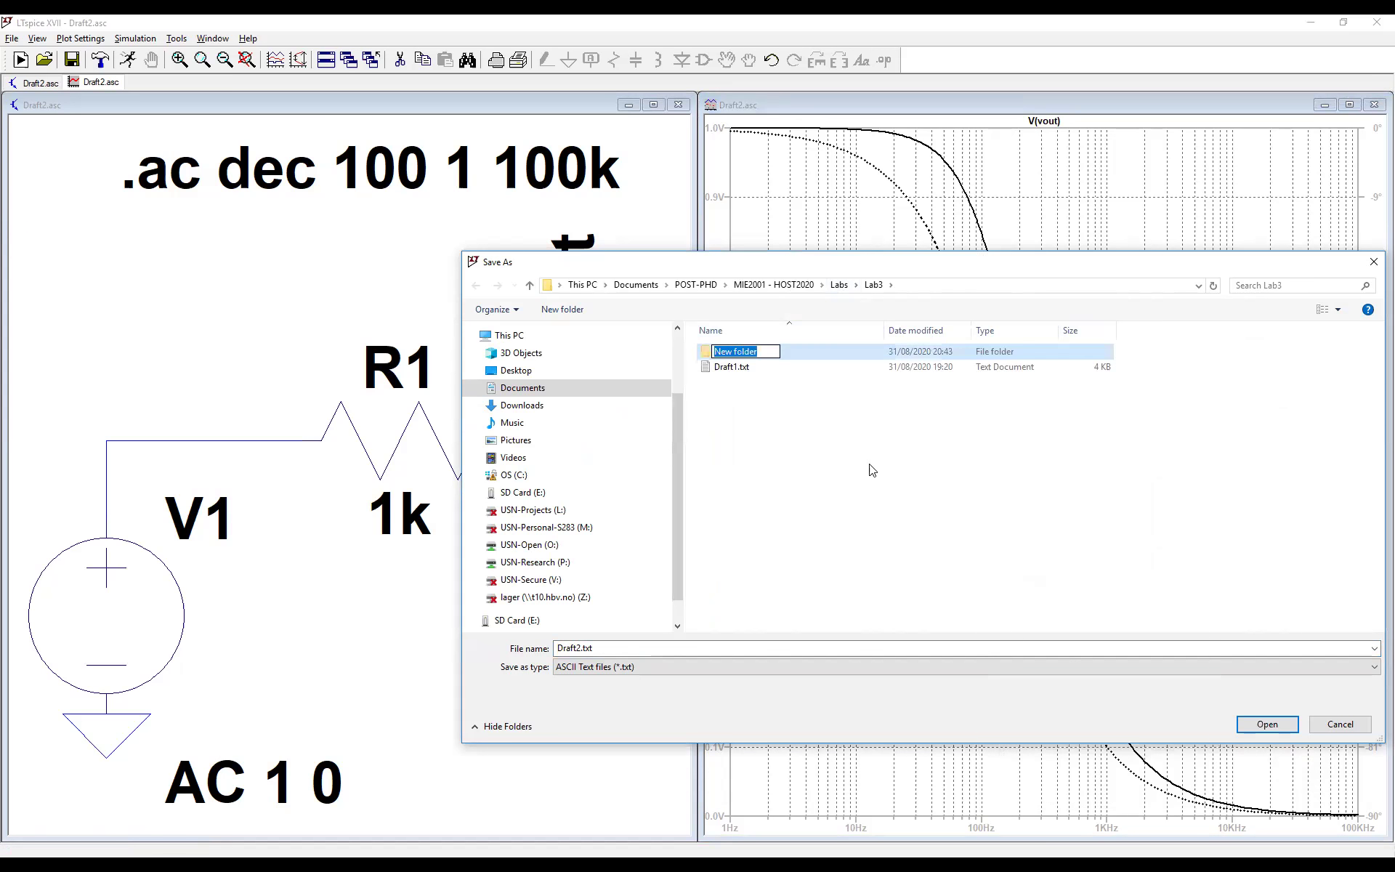
type("ac_analysis")
left_click(786, 355)
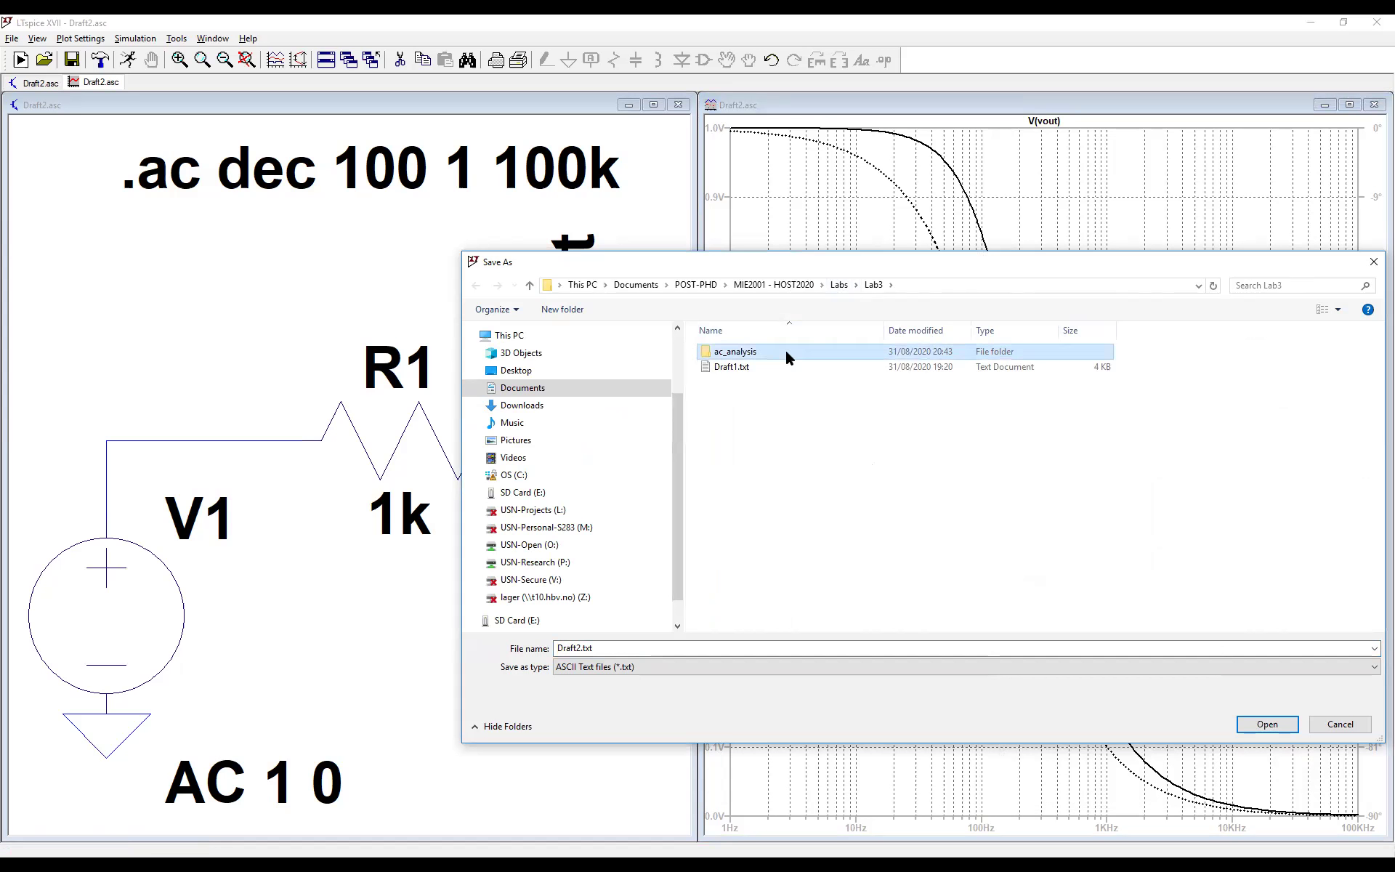
Export the V(vout) trace in Polar (dB,deg) format to Draft2.txt in the ac_analysis folder
double_click(785, 349)
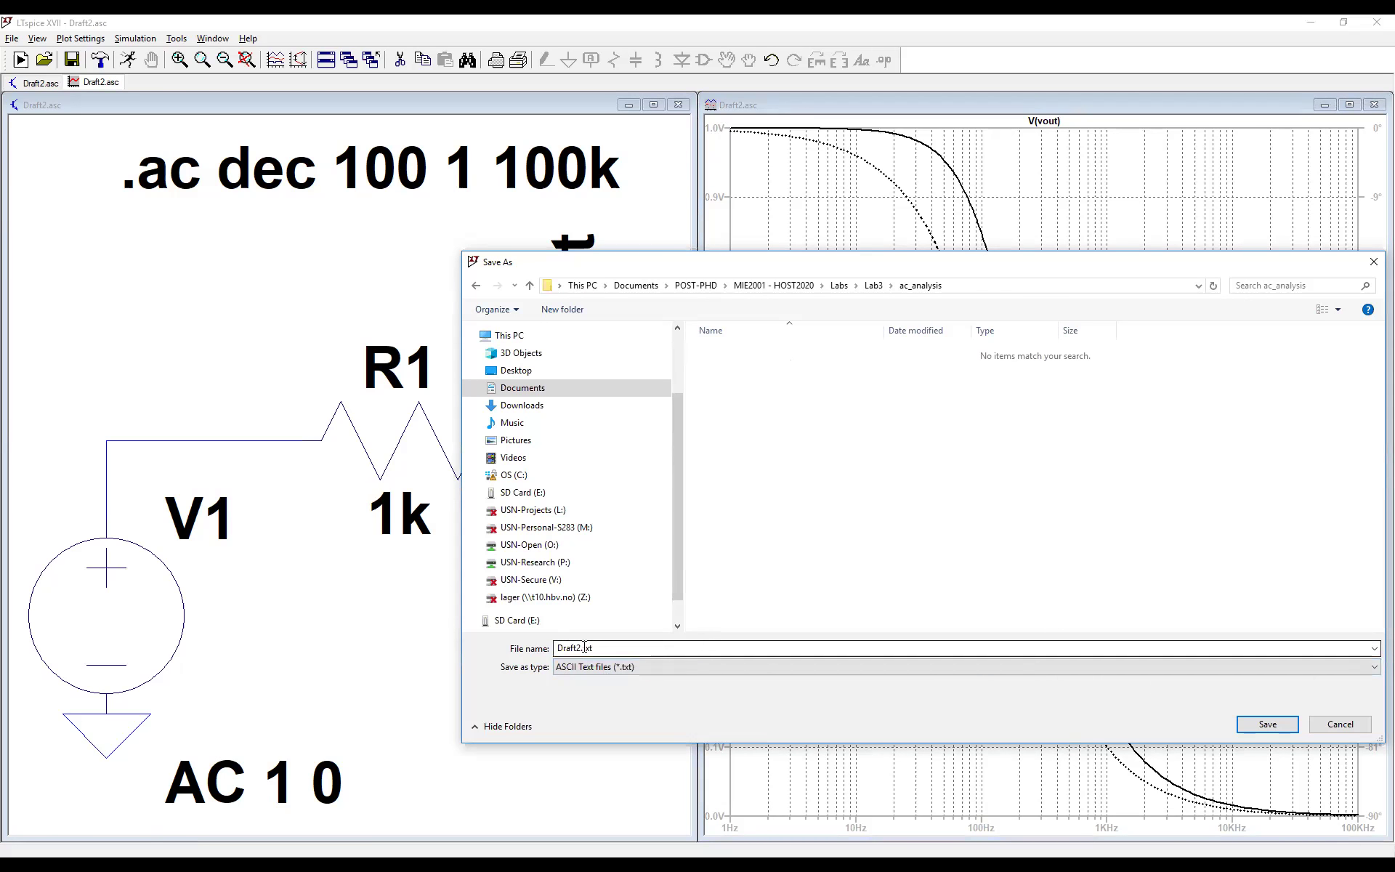
left_click(1267, 724)
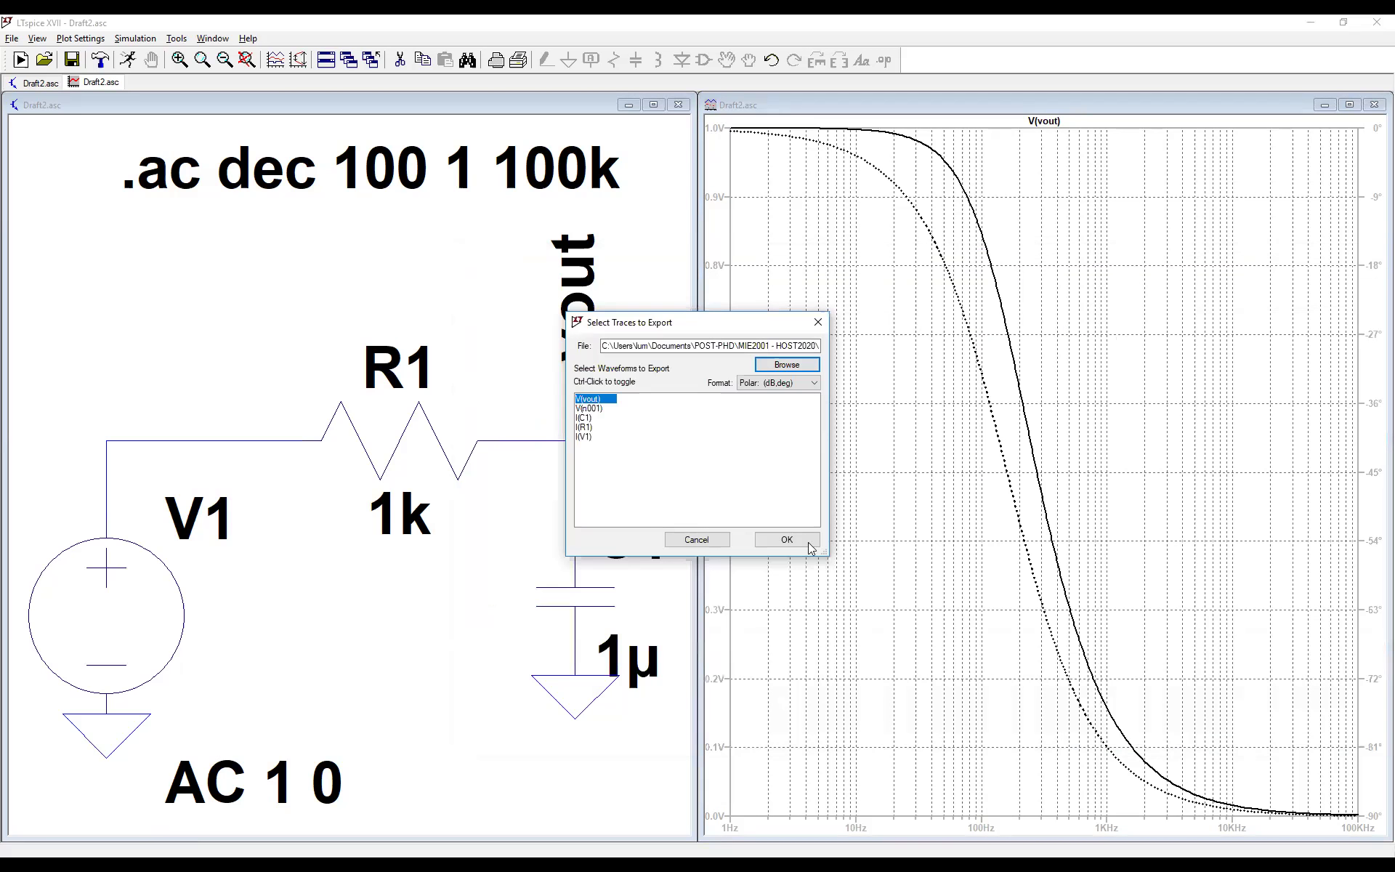
left_click(787, 539)
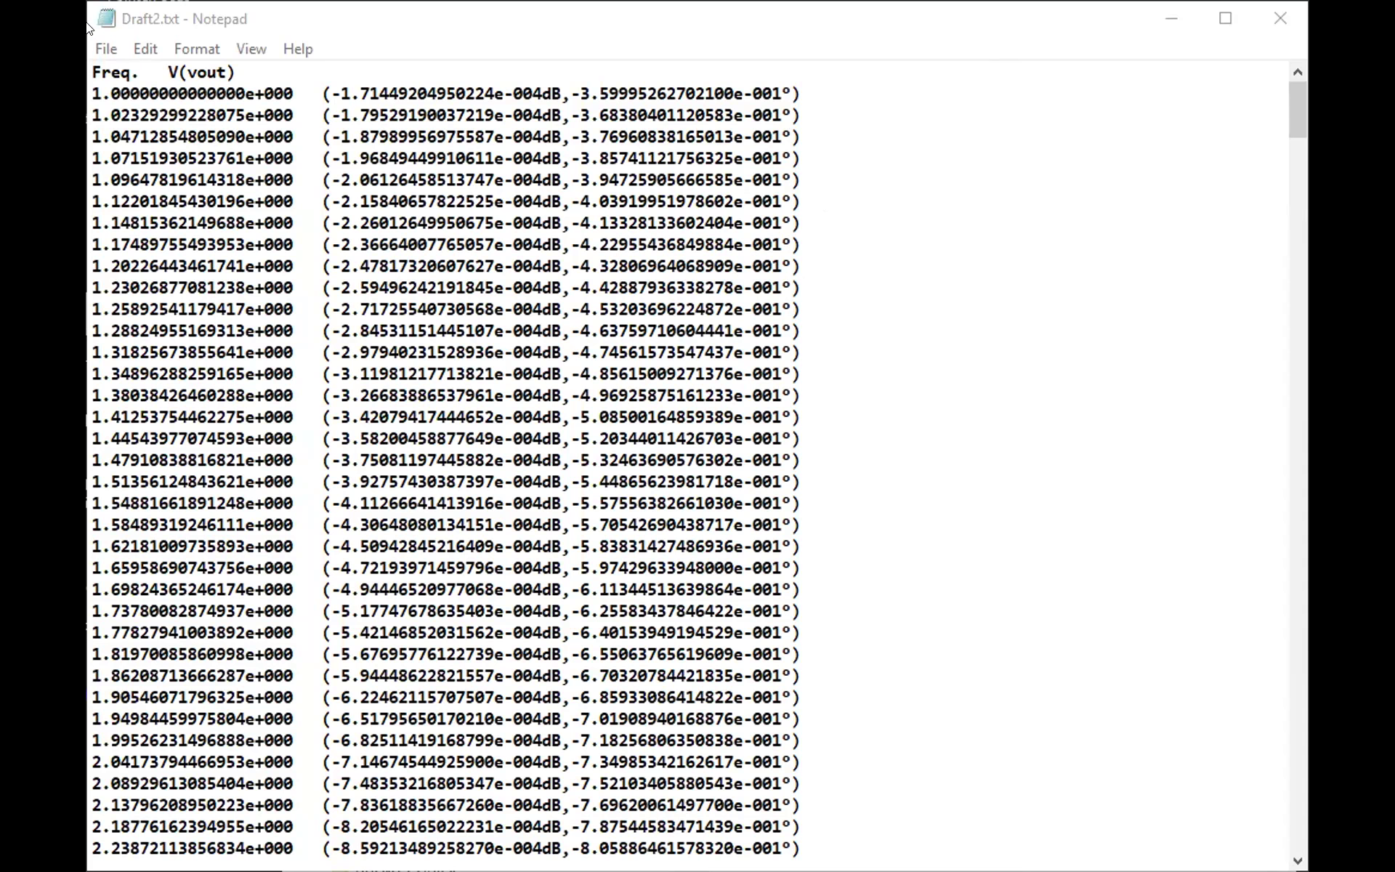
In Notepad, examine how each row of Draft2.txt pairs a frequency with its V(vout) magnitude and phase
left_click(129, 25)
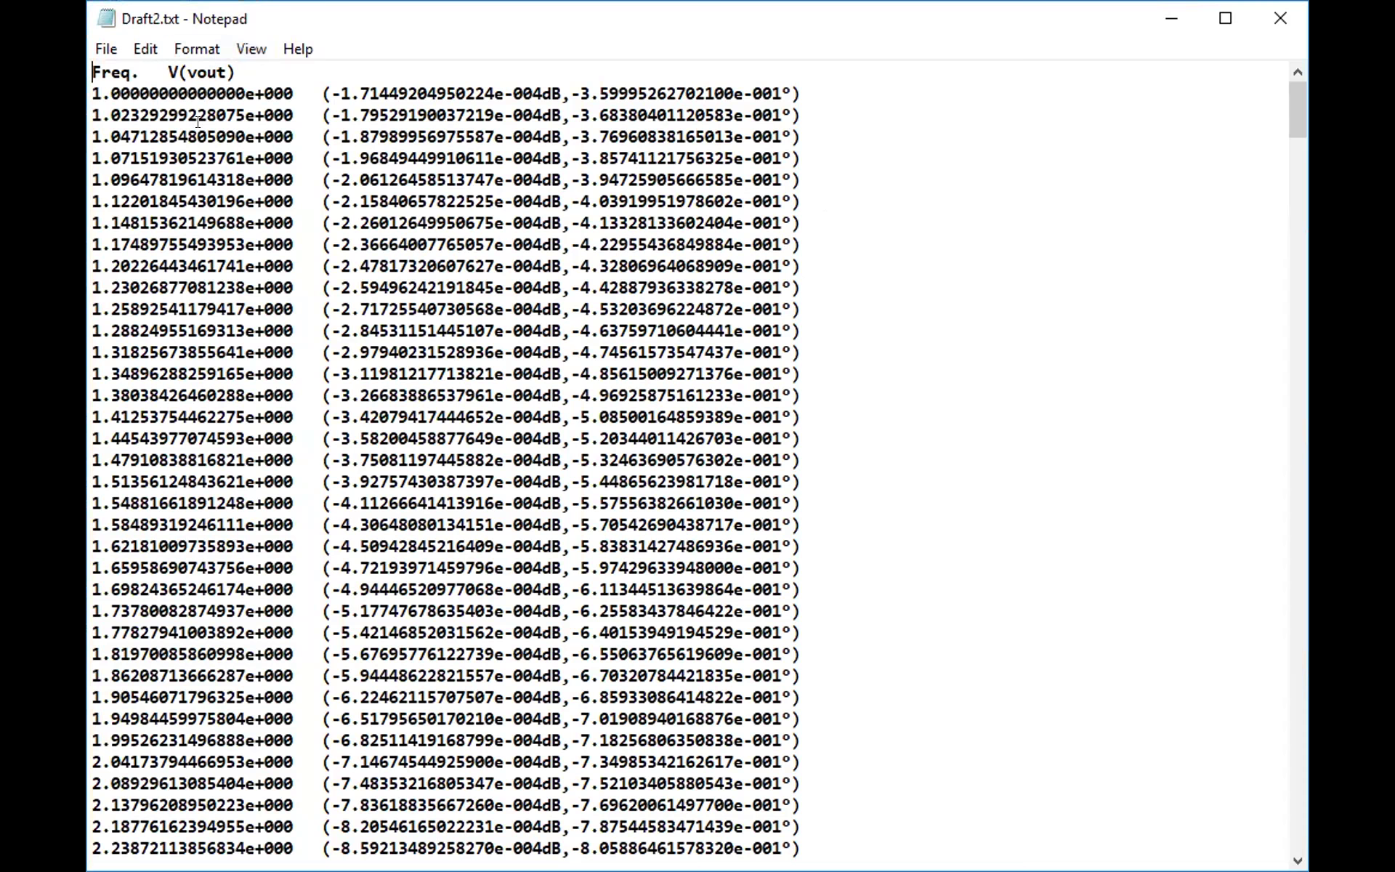
left_click_drag(226, 94, 215, 181)
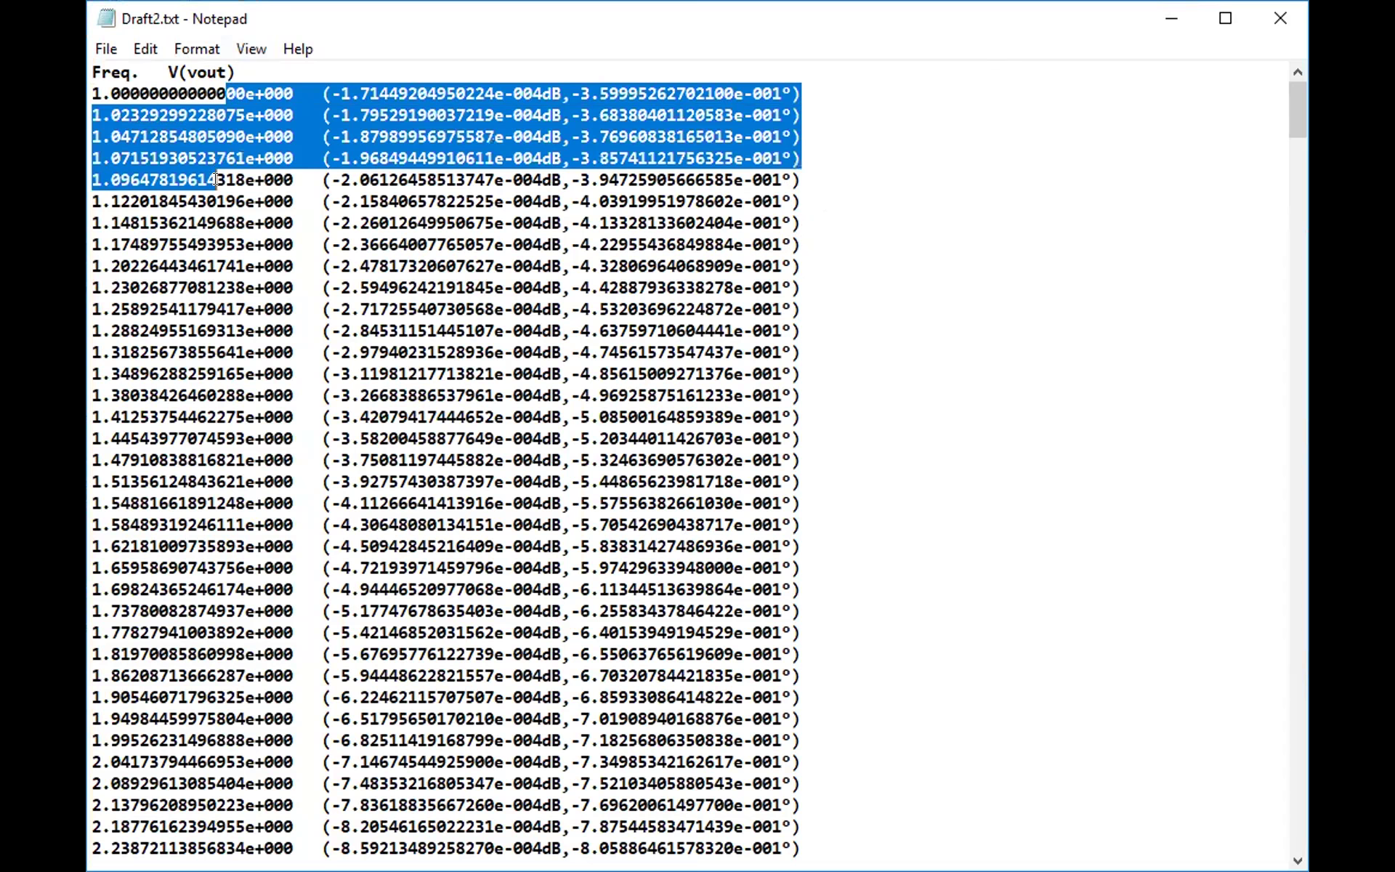
left_click(215, 181)
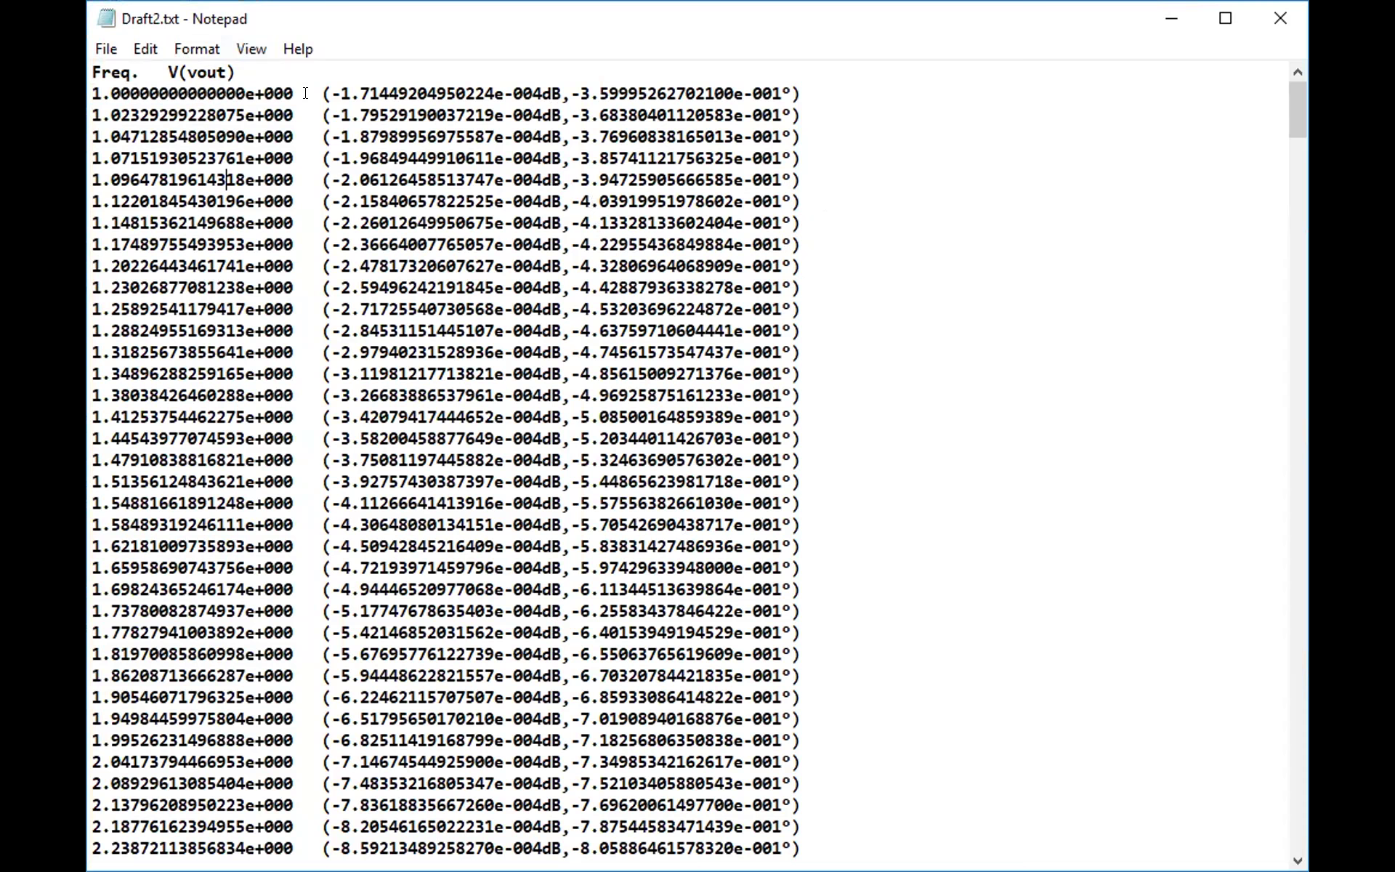
left_click(327, 84)
double_click(237, 88)
left_click(298, 84)
double_click(267, 84)
left_click_drag(294, 90, 92, 90)
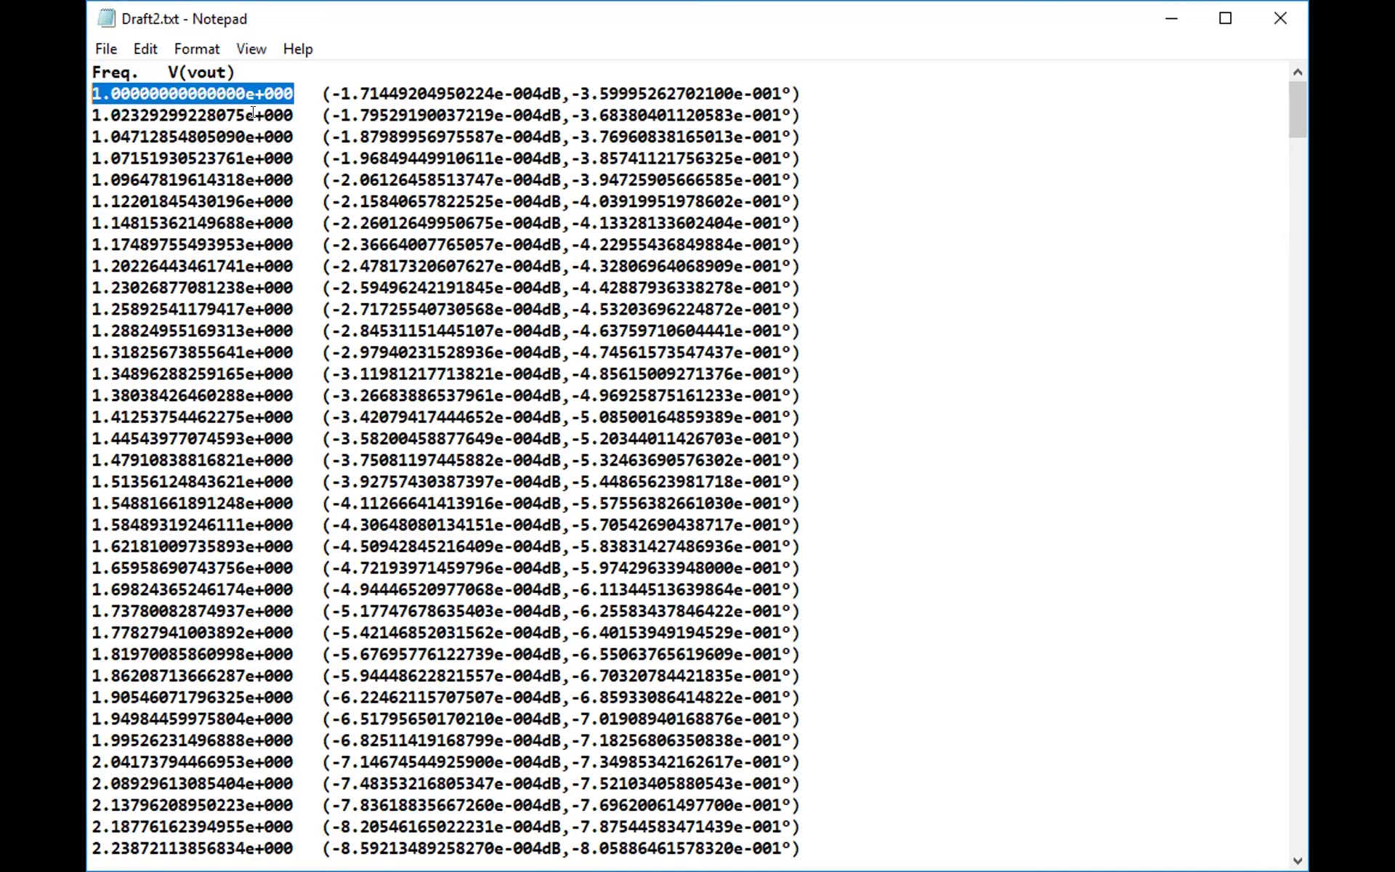
left_click_drag(331, 91, 782, 82)
left_click_drag(294, 114, 103, 114)
left_click(249, 169)
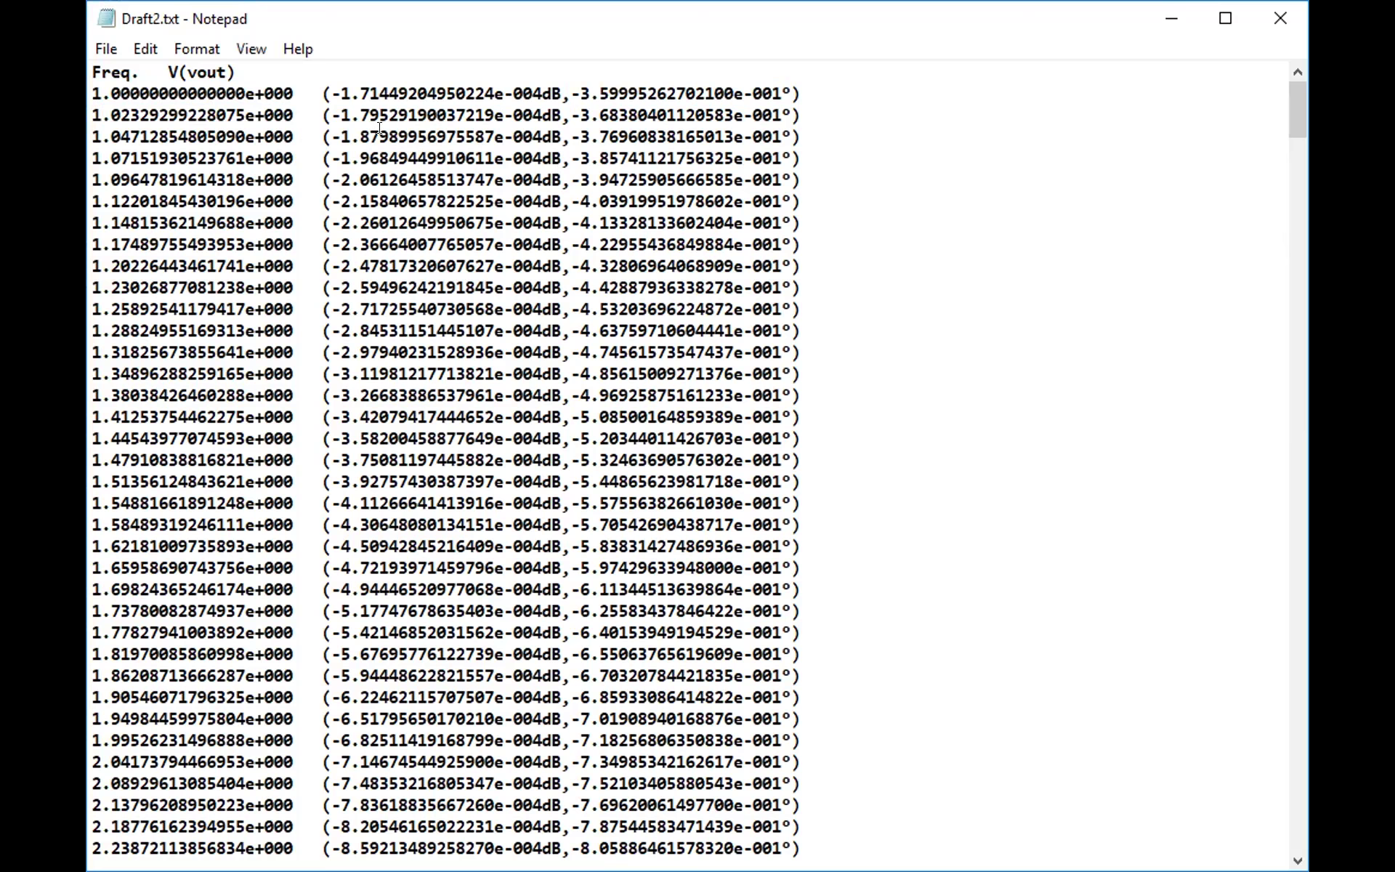
Examine the dB and degree units and the parentheses around the V(vout) values in Draft2.txt
left_click_drag(791, 244, 773, 237)
left_click_drag(562, 266, 542, 265)
left_click_drag(561, 372, 542, 372)
left_click(342, 294)
left_click_drag(351, 266, 321, 266)
left_click(829, 263, "shift")
left_click_drag(814, 309, 359, 244)
left_click(326, 223)
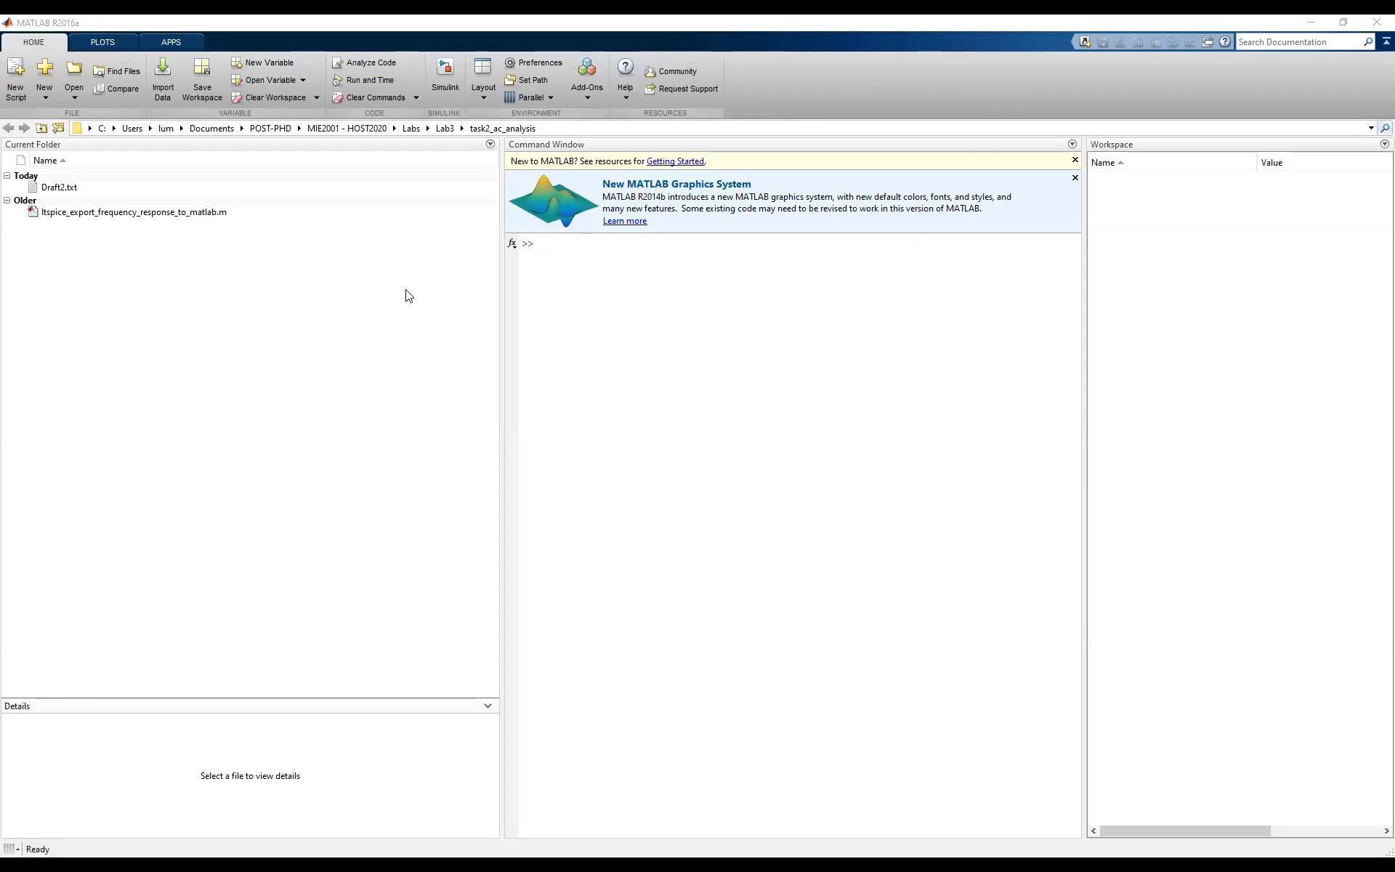
Open the script ltspice_export_frequency_response_to_matlab.m from the task2_ac_analysis folder, where Draft2.txt is stored
left_click(78, 188)
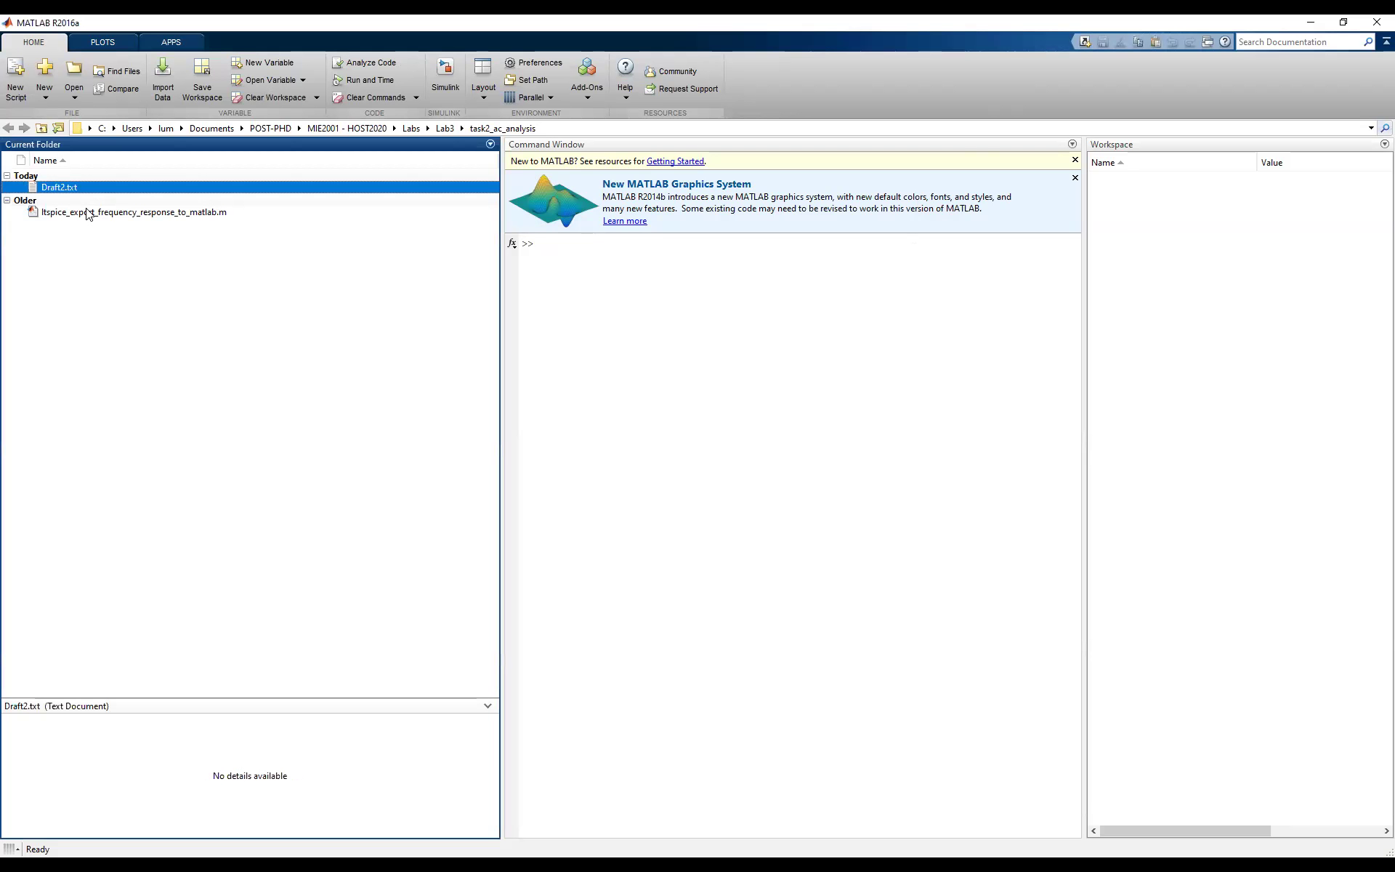
left_click(90, 214)
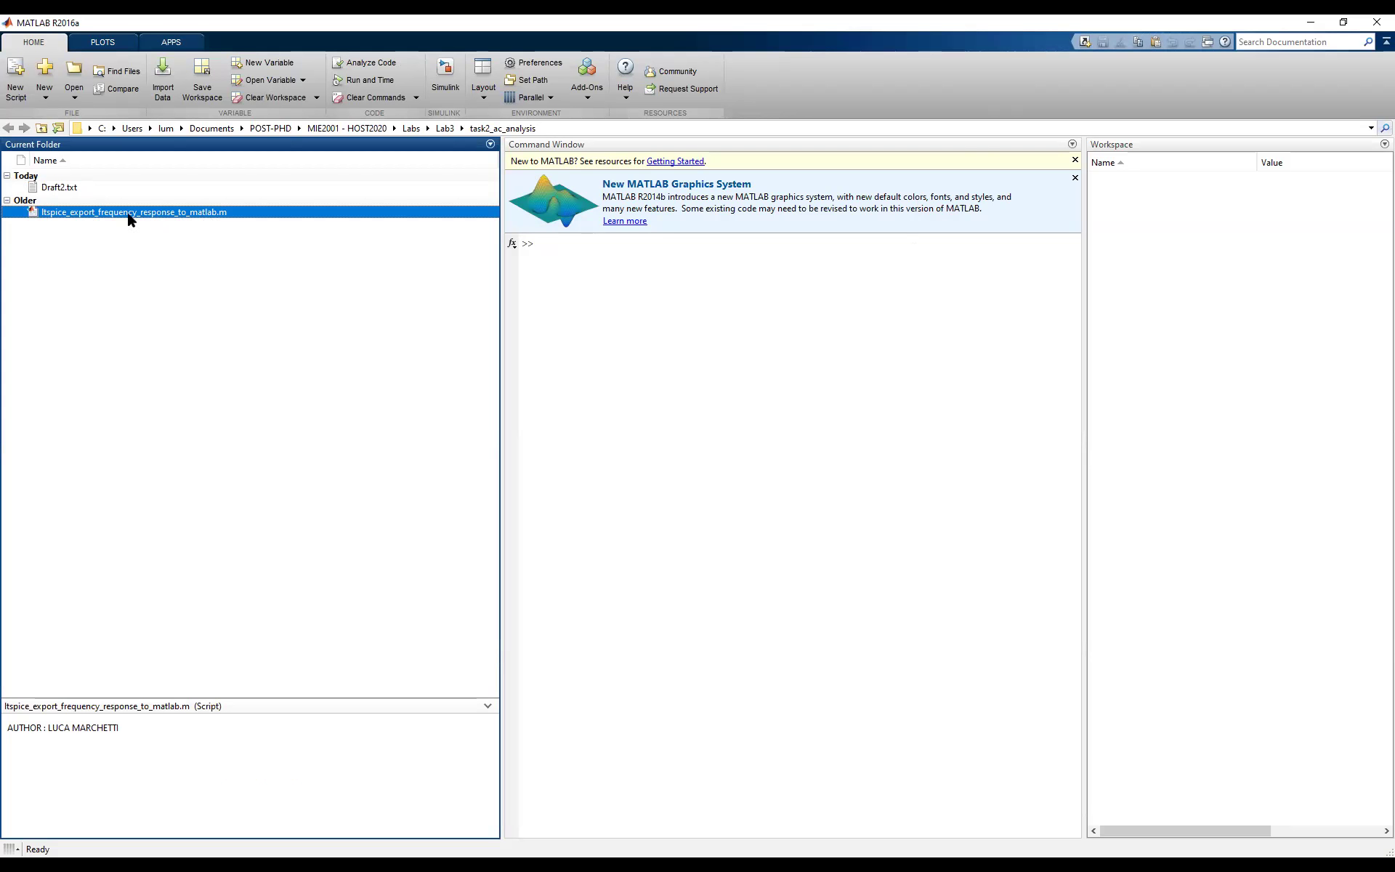
double_click(219, 213)
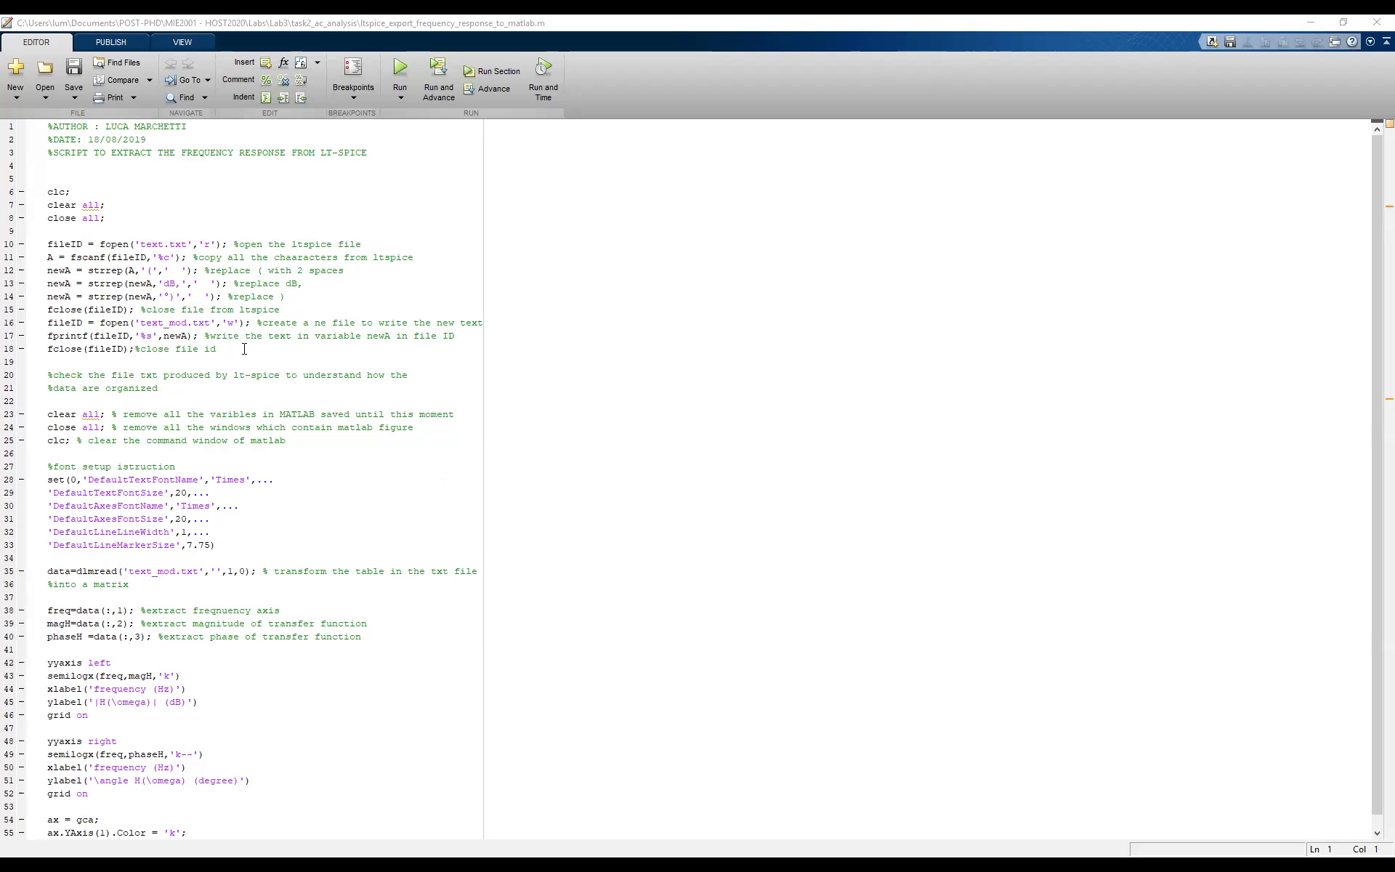
Examine the script's character-replacement section, the default font settings and the commands that clear variables, figures and the command window
left_click_drag(244, 349, 45, 244)
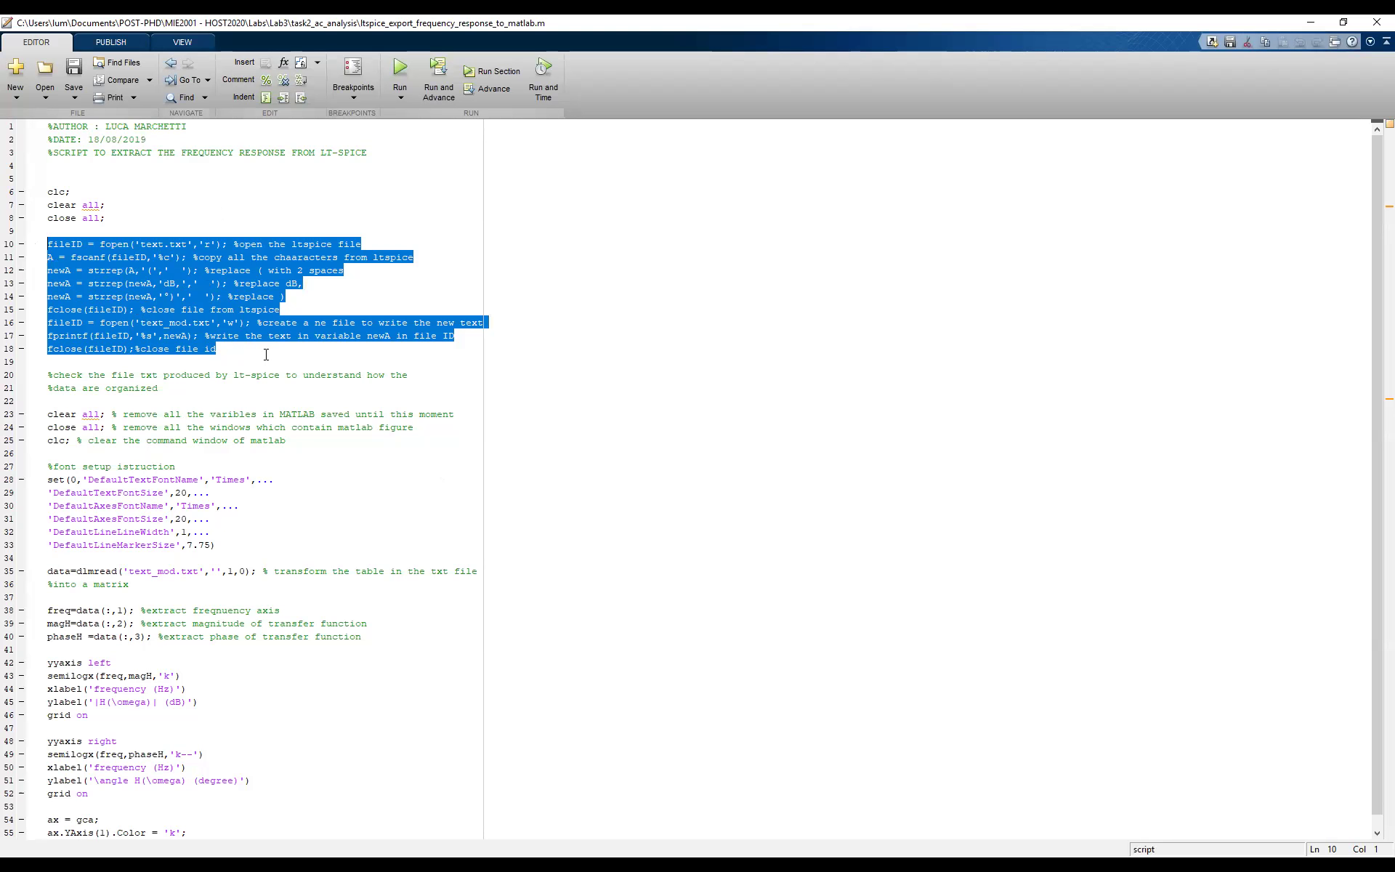
mouse_move(161, 283)
left_mouse_down()
mouse_move(175, 283)
mouse_move(148, 270)
left_mouse_up()
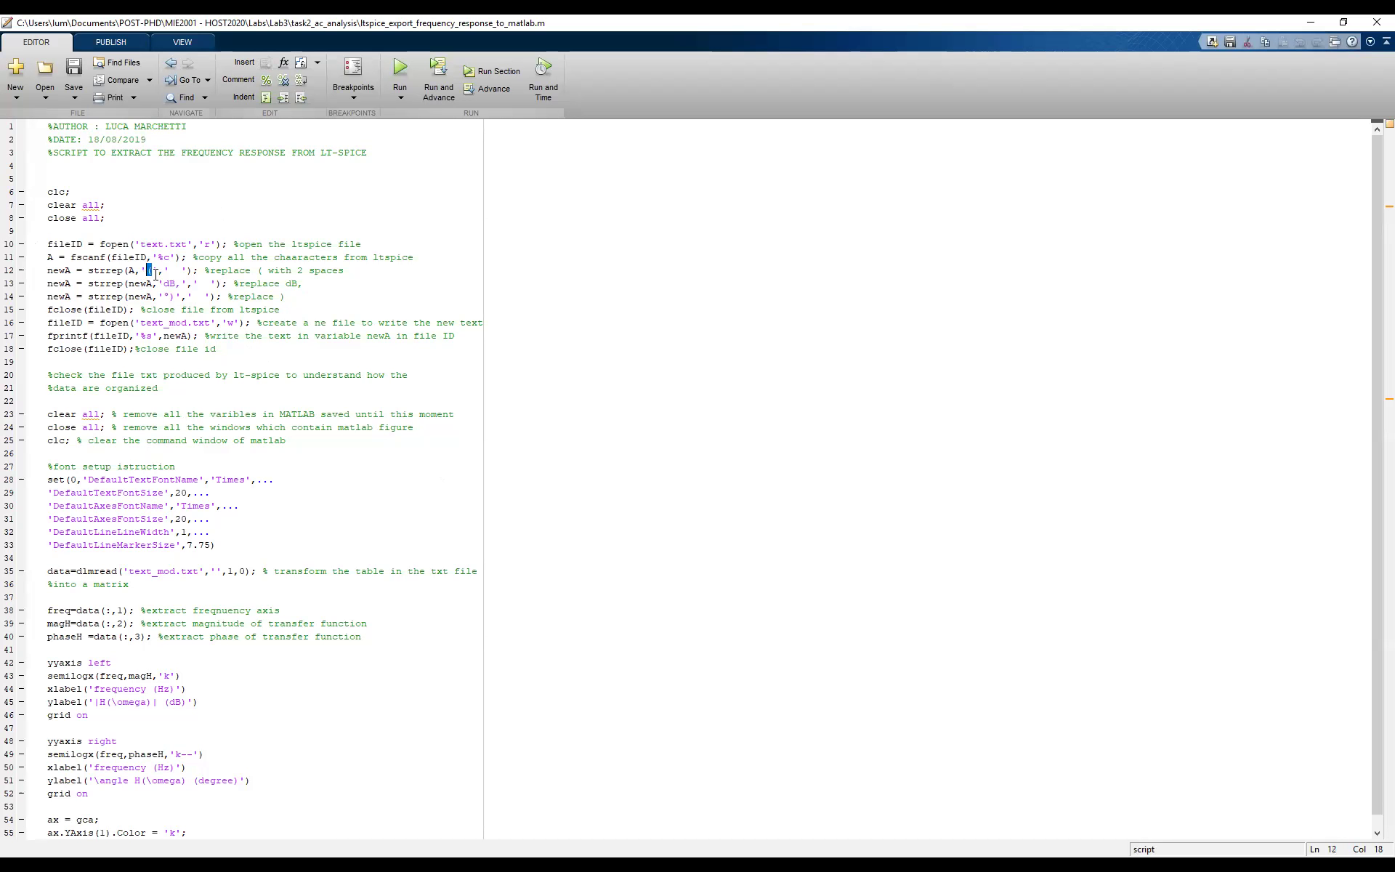
left_click(249, 345)
left_click_drag(217, 545, 48, 480)
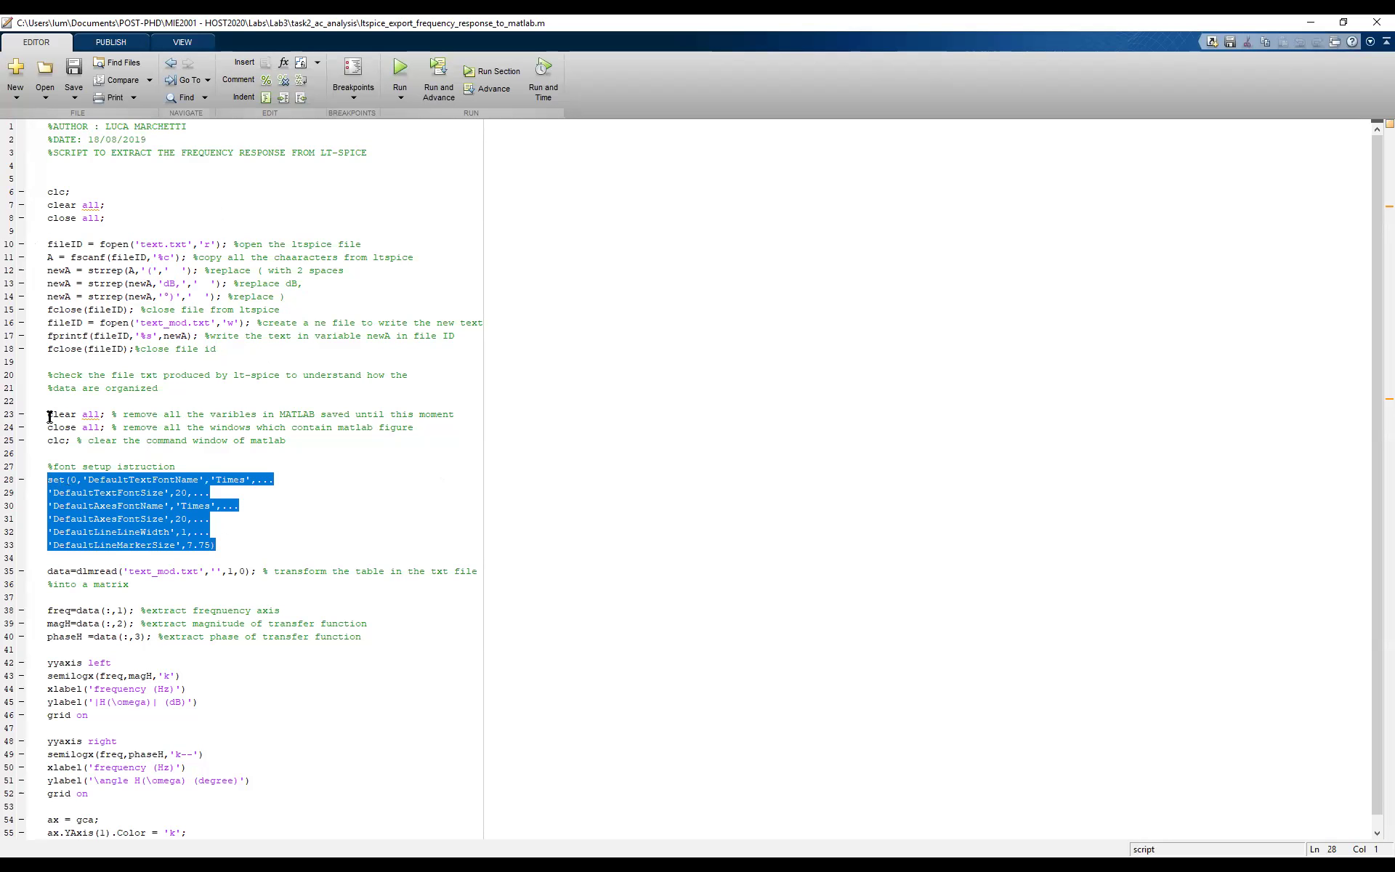
left_click_drag(49, 416, 83, 440)
scroll(200, 550, "down", 1)
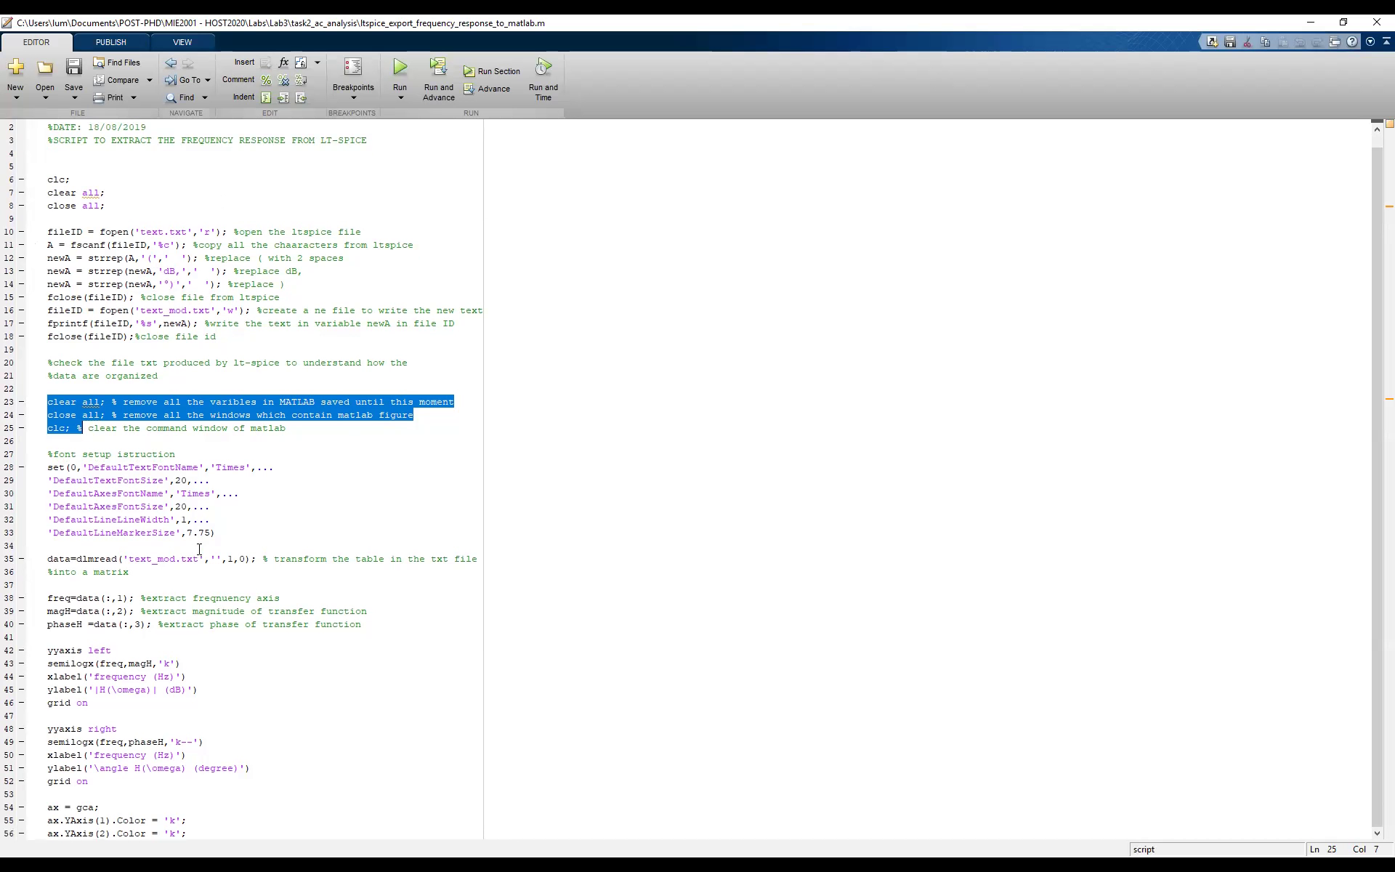
Examine the magnitude plotting block, the dlmread import of text_mod.txt and the extraction of freq, magH and phaseH
left_click(128, 650)
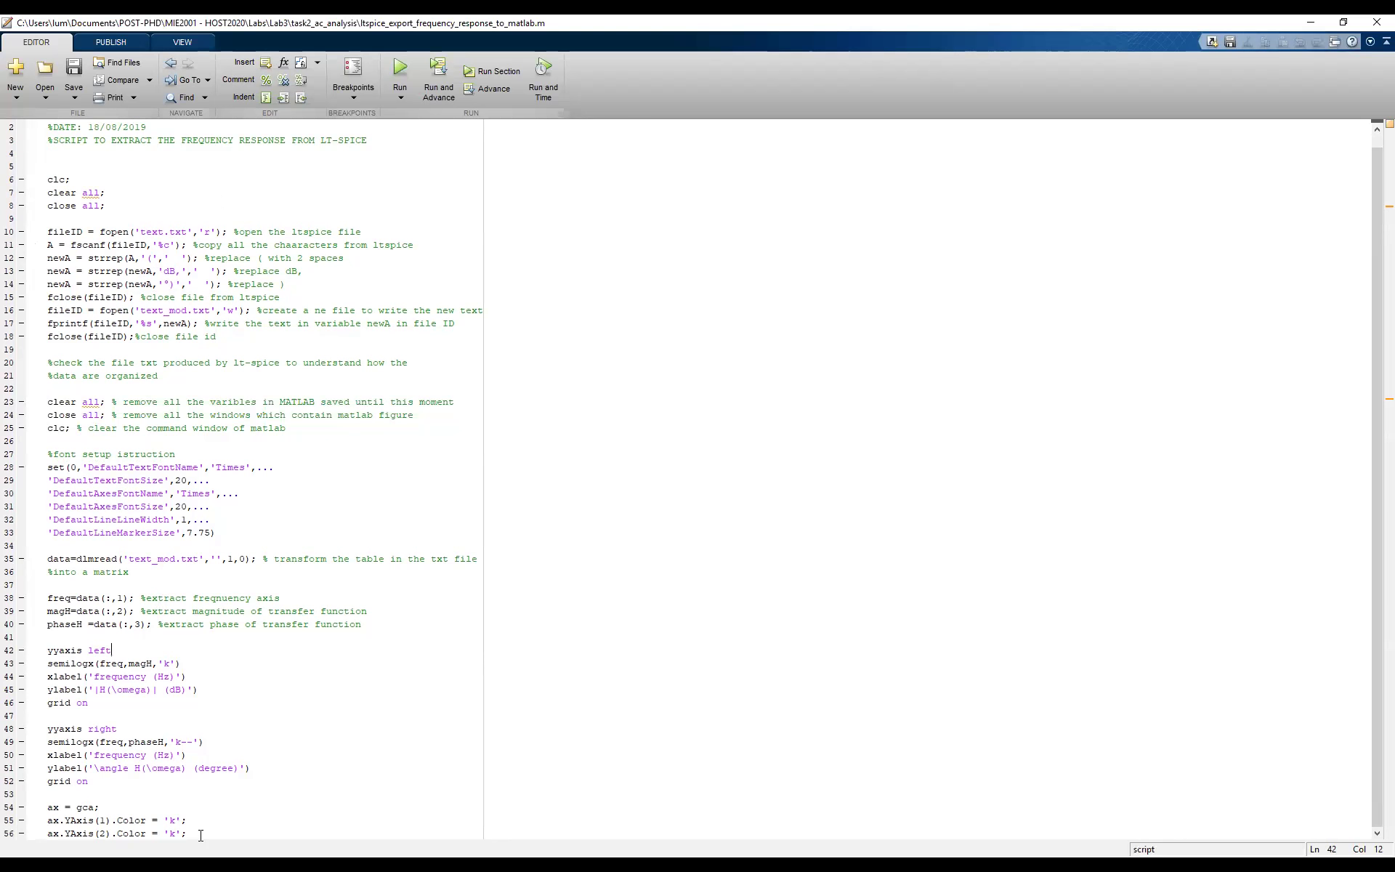
left_click_drag(105, 779, 48, 650)
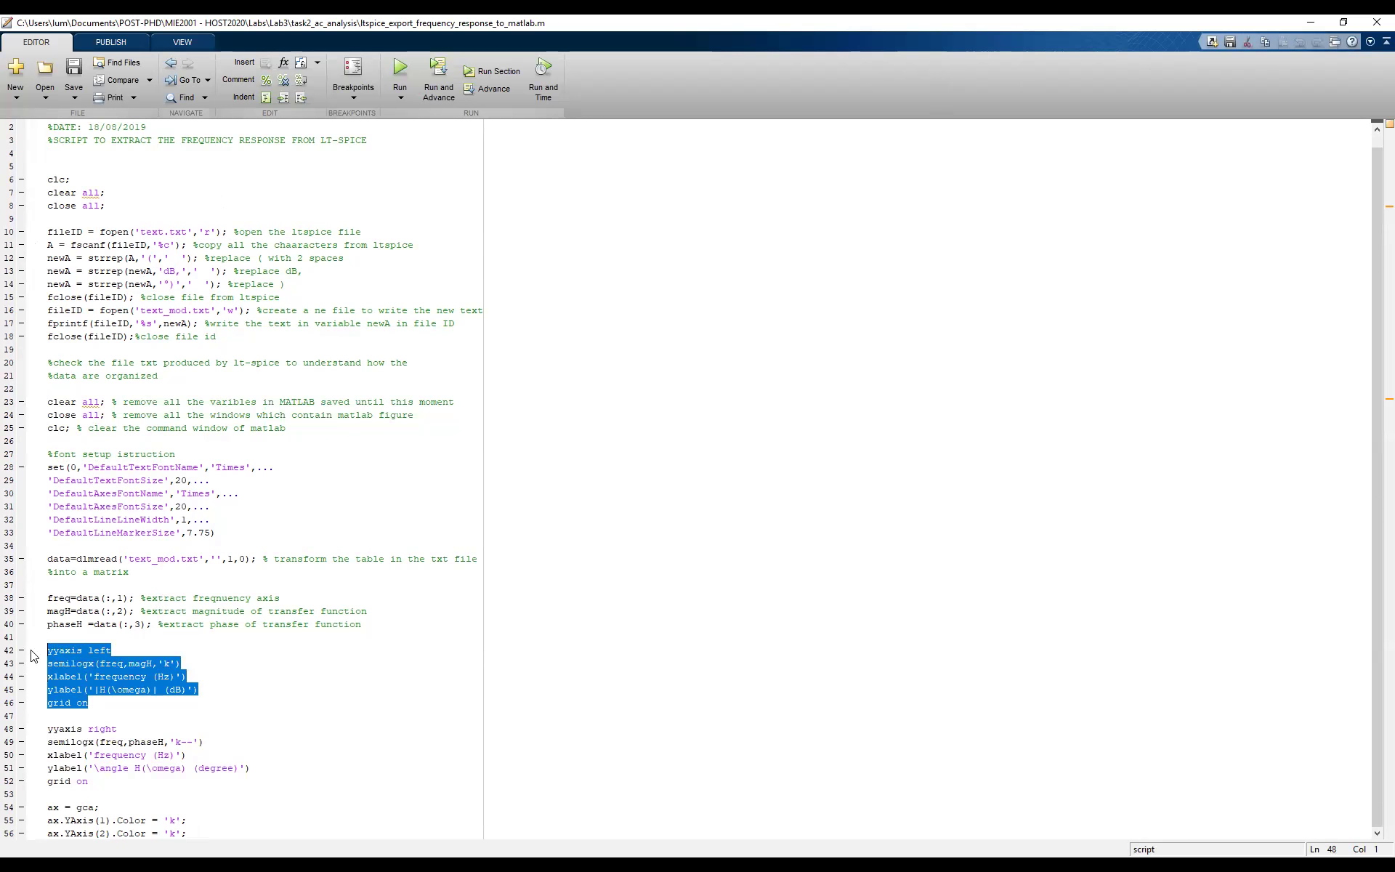
left_click(122, 624)
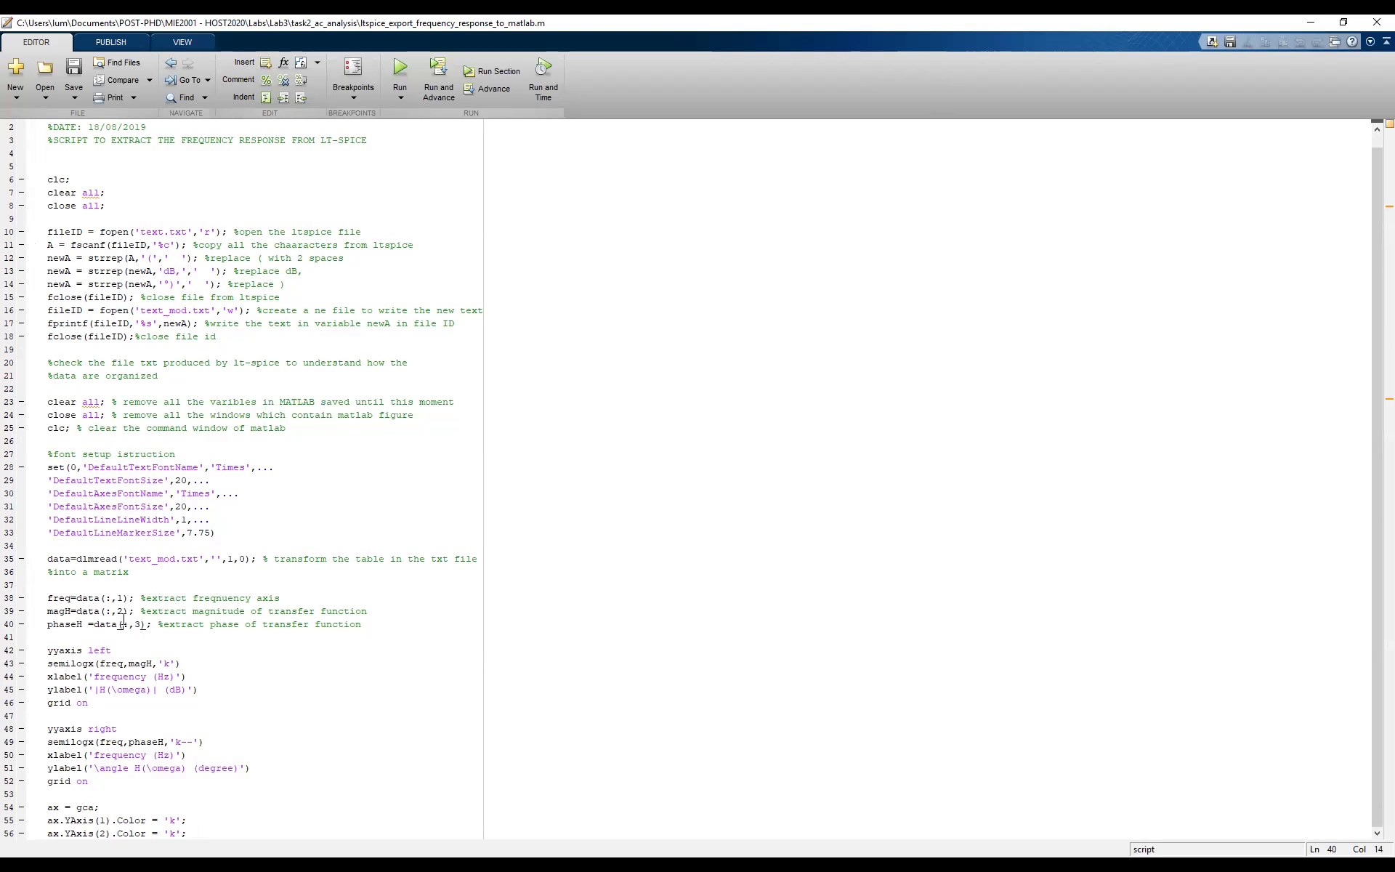
left_click(139, 558)
double_click(151, 558)
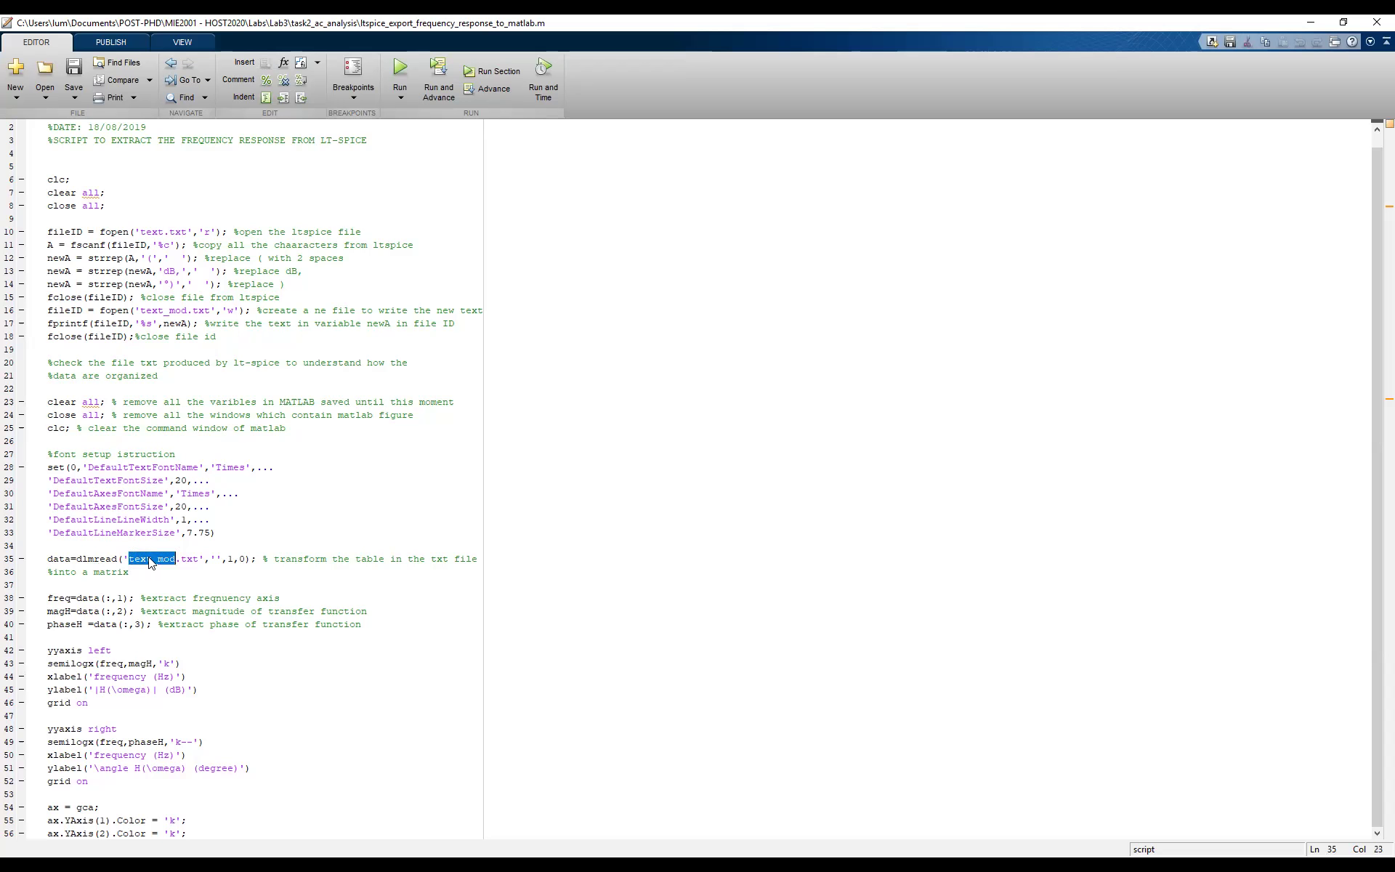
double_click(58, 597)
double_click(61, 611)
double_click(72, 625)
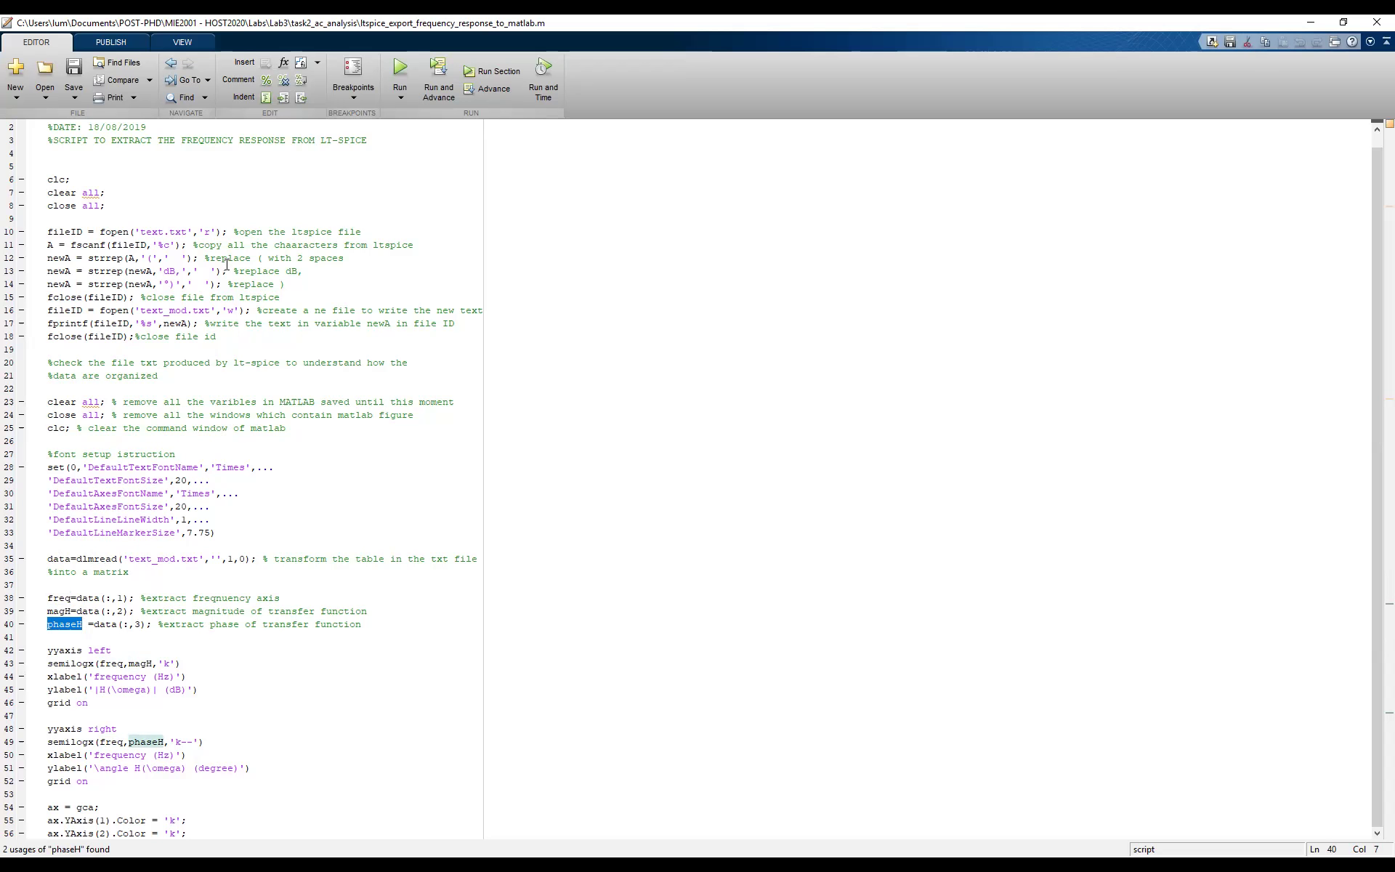
Set the input file name in the first fopen call to Draft2.txt and run the script
double_click(154, 231)
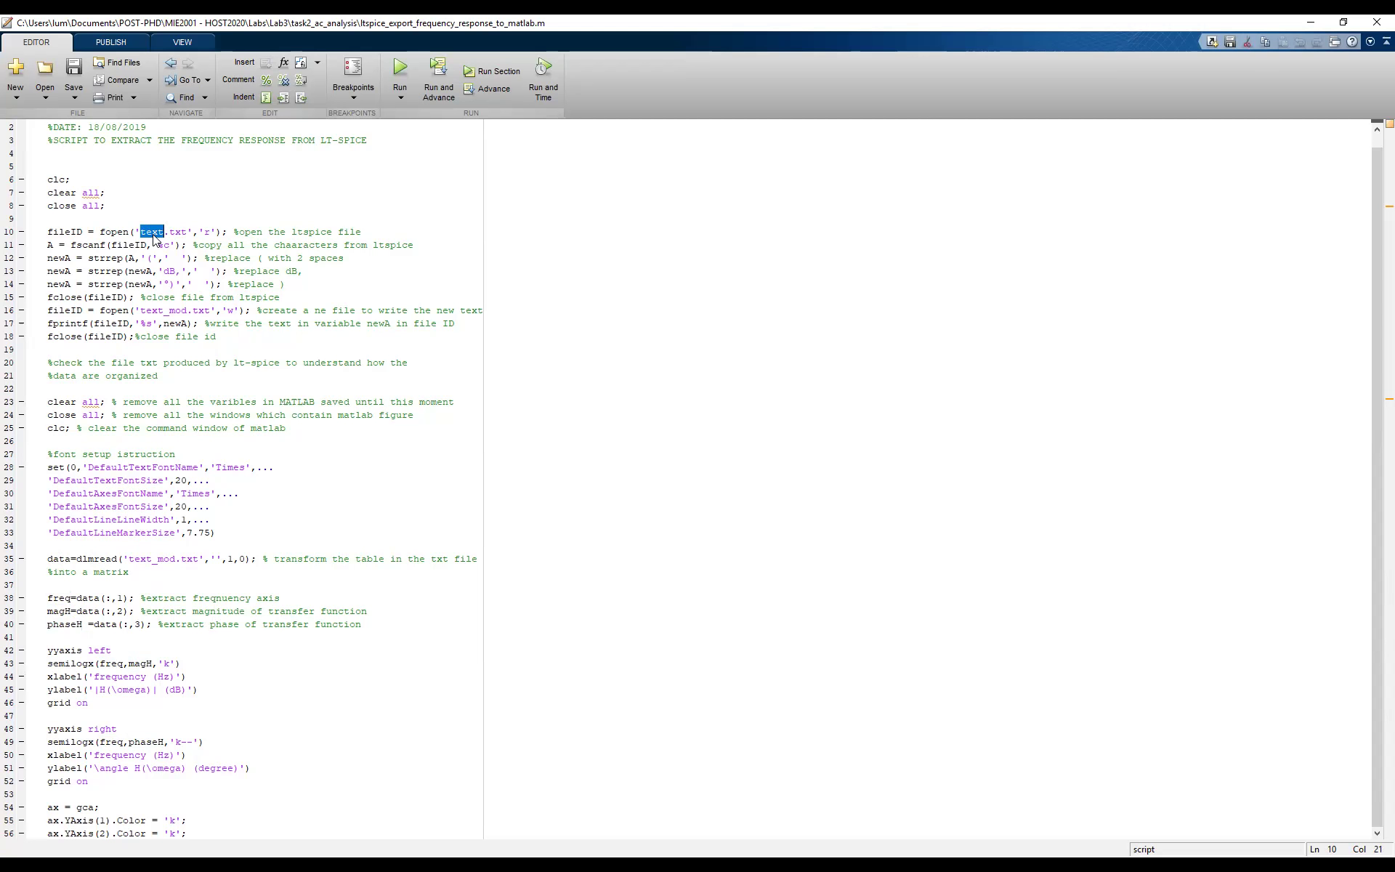
type("Draft2")
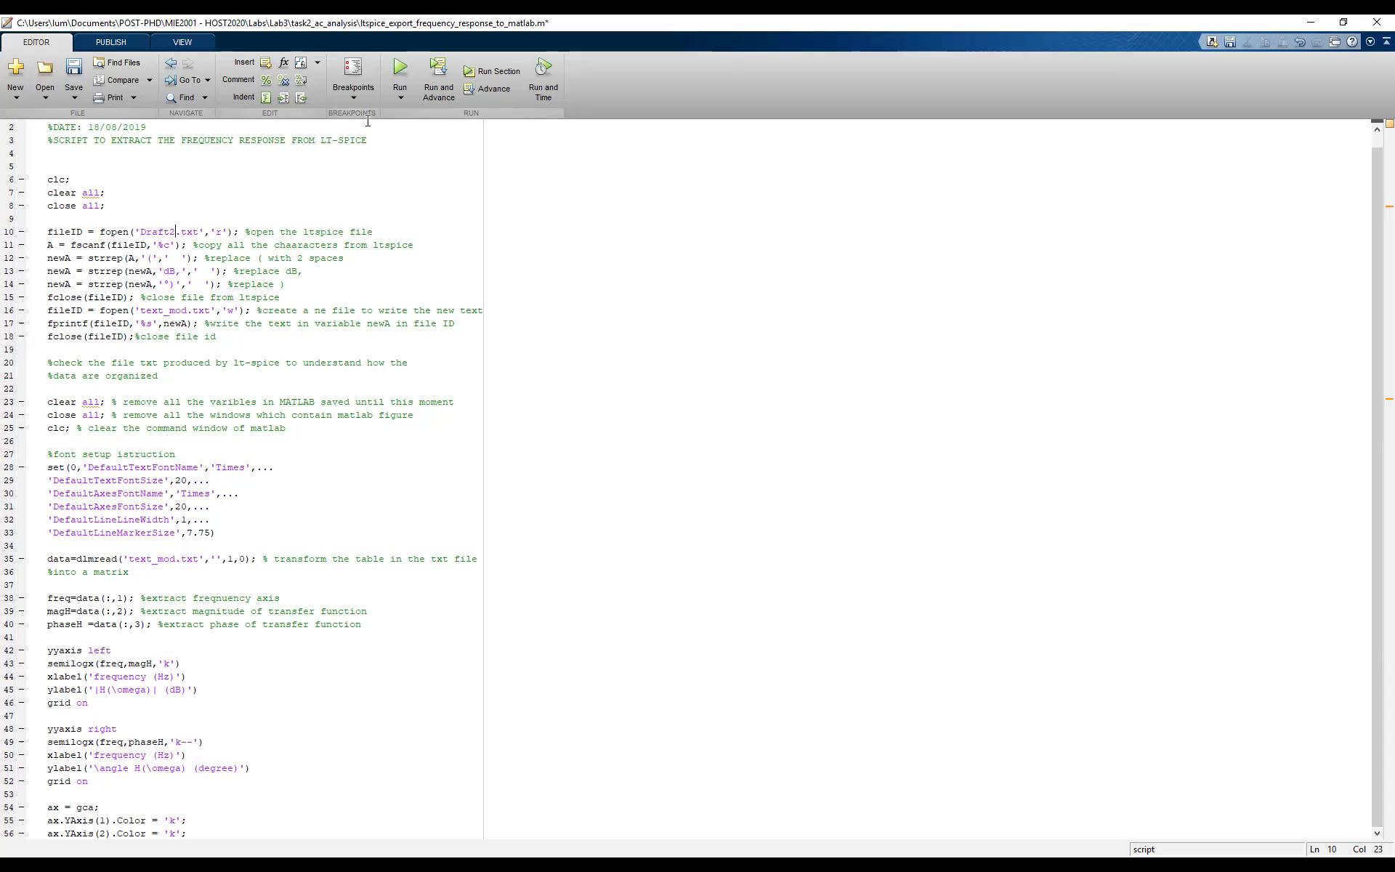
left_click(399, 80)
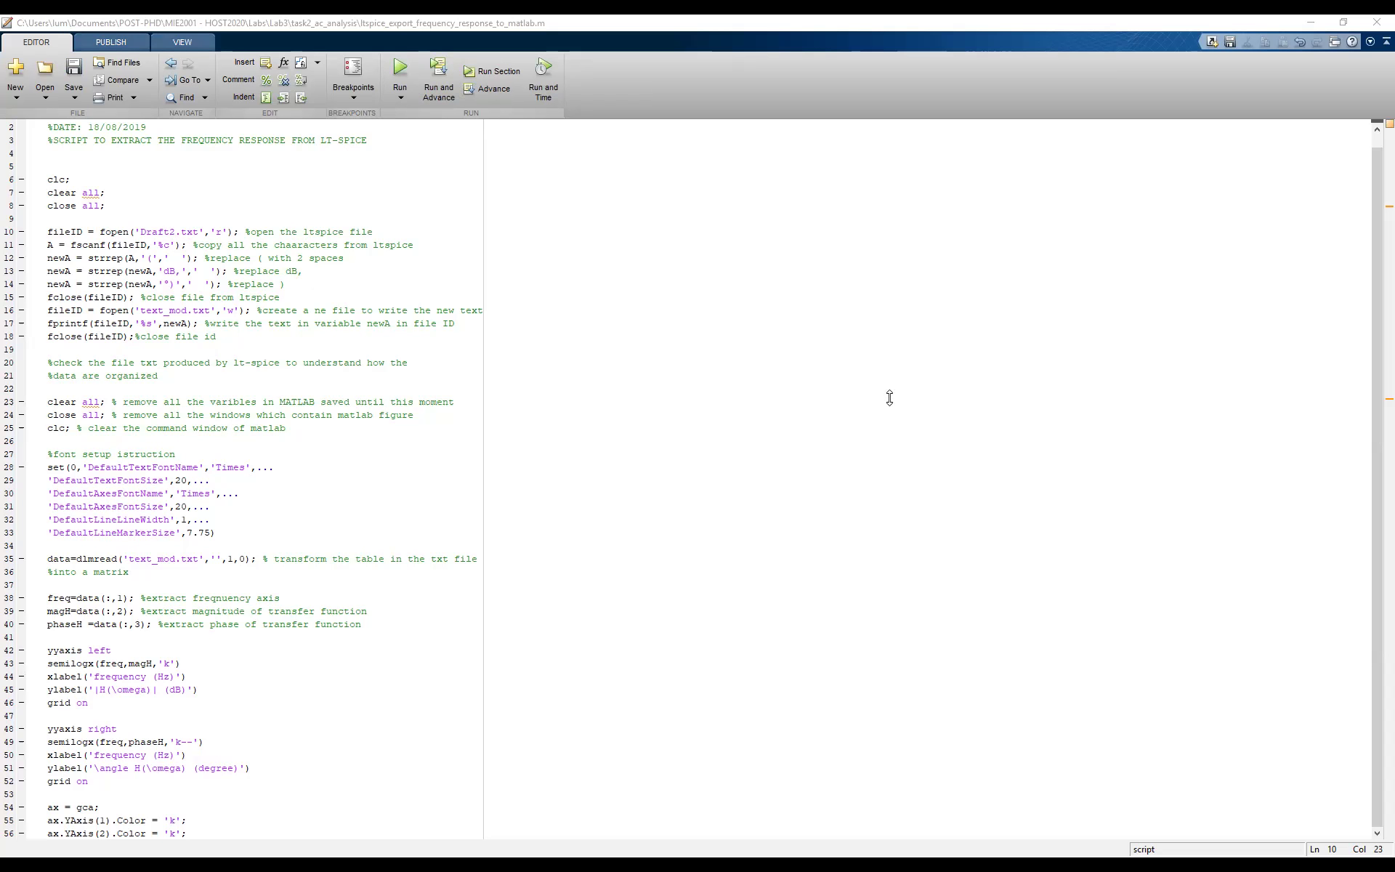
key("alt+f")
key("Down")
key("Down")
key("Escape")
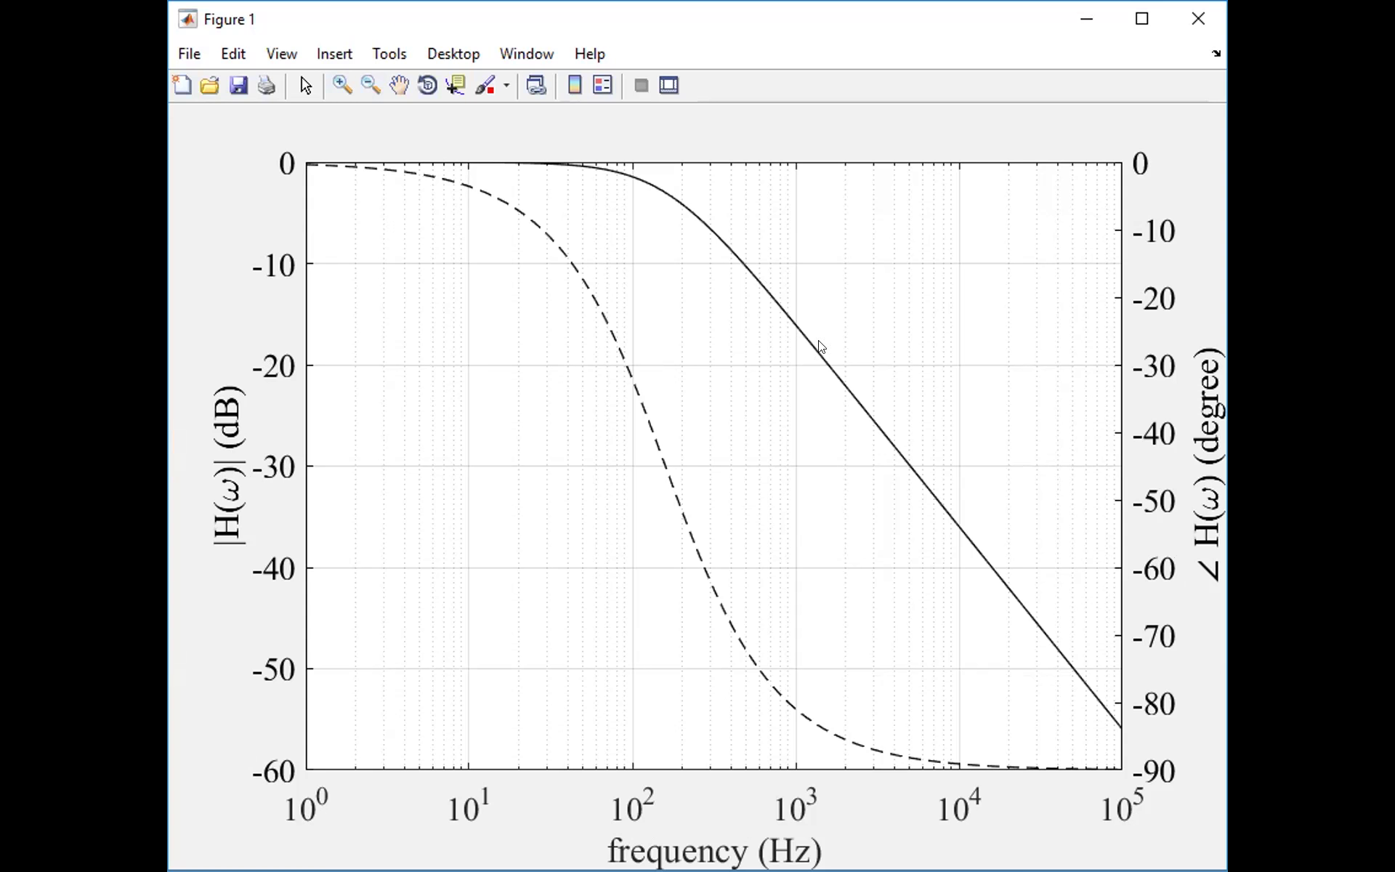
Check which file formats are available for saving the frequency response figure, and leave without saving it
left_click(190, 61)
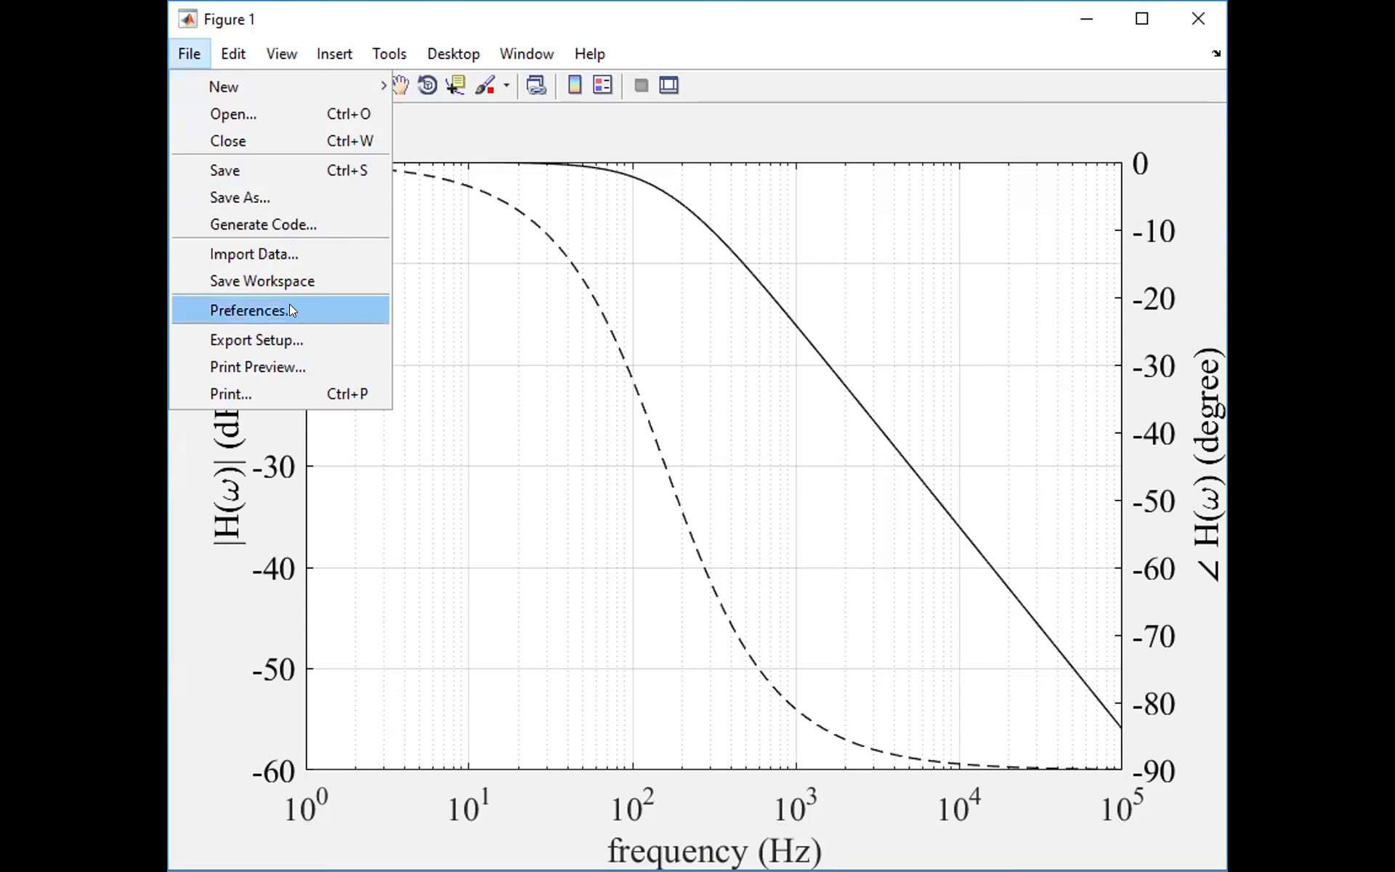
left_click(288, 198)
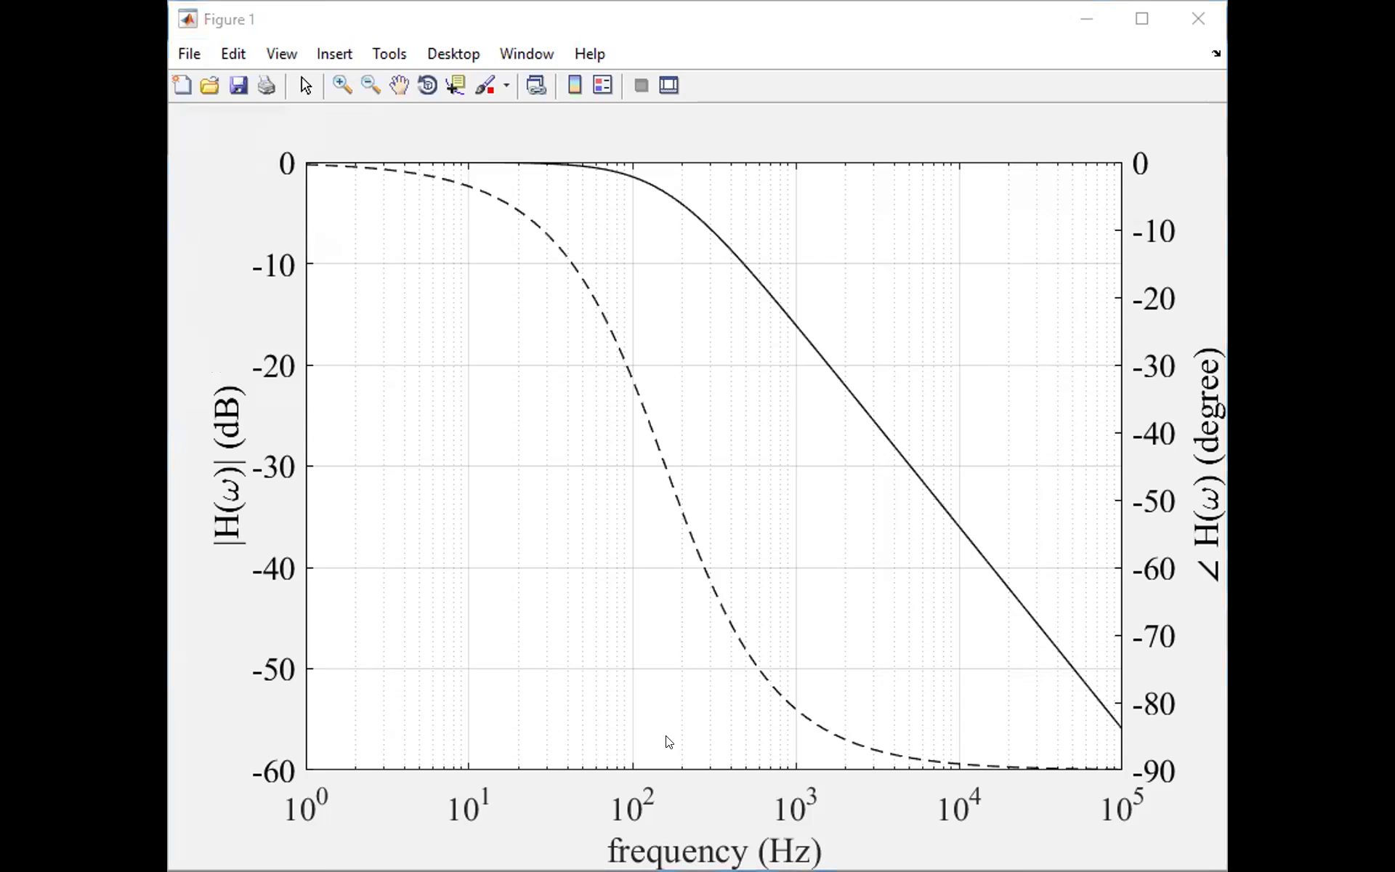
left_click(765, 636)
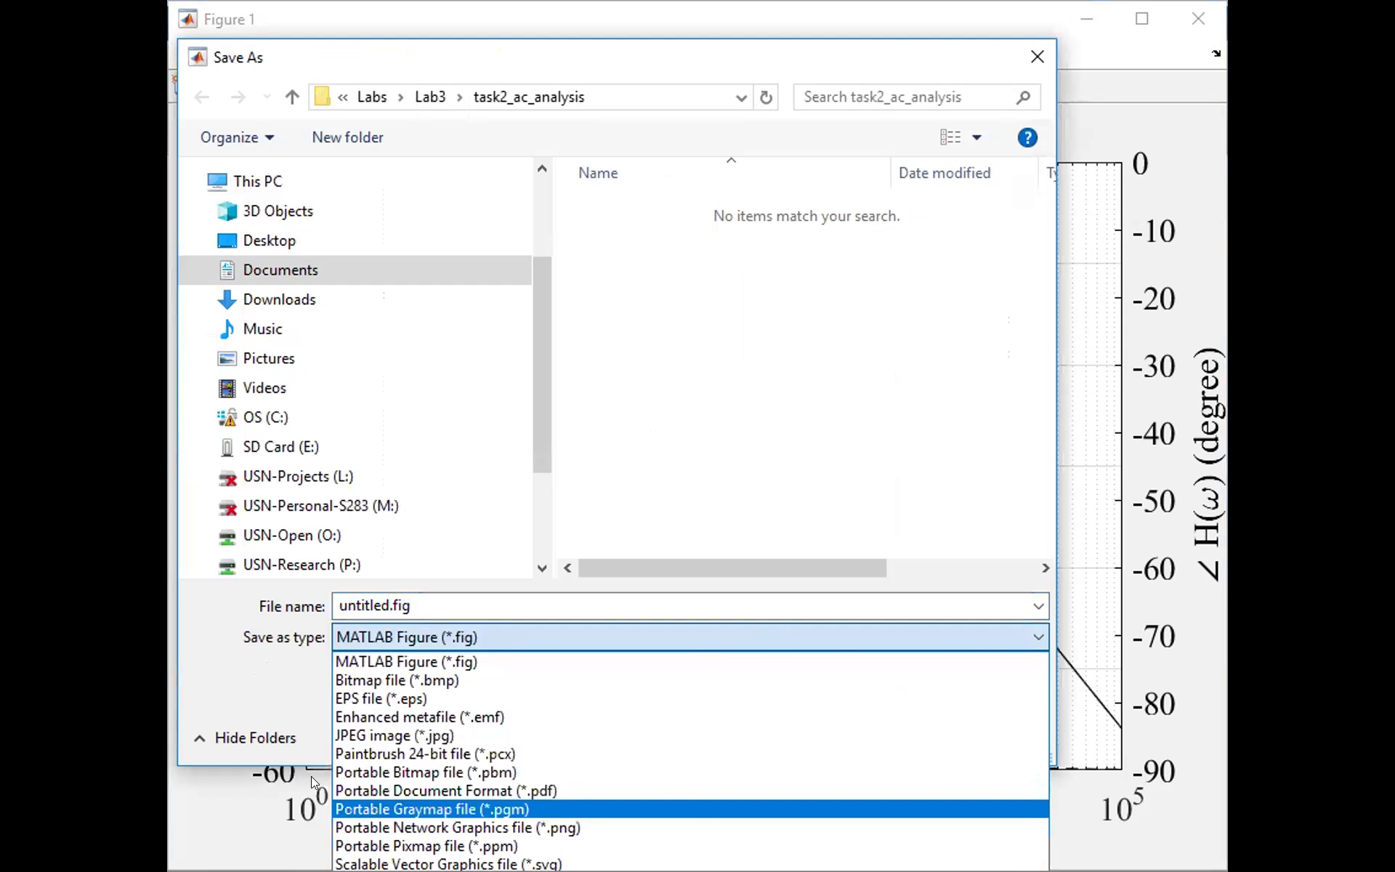
left_click(270, 690)
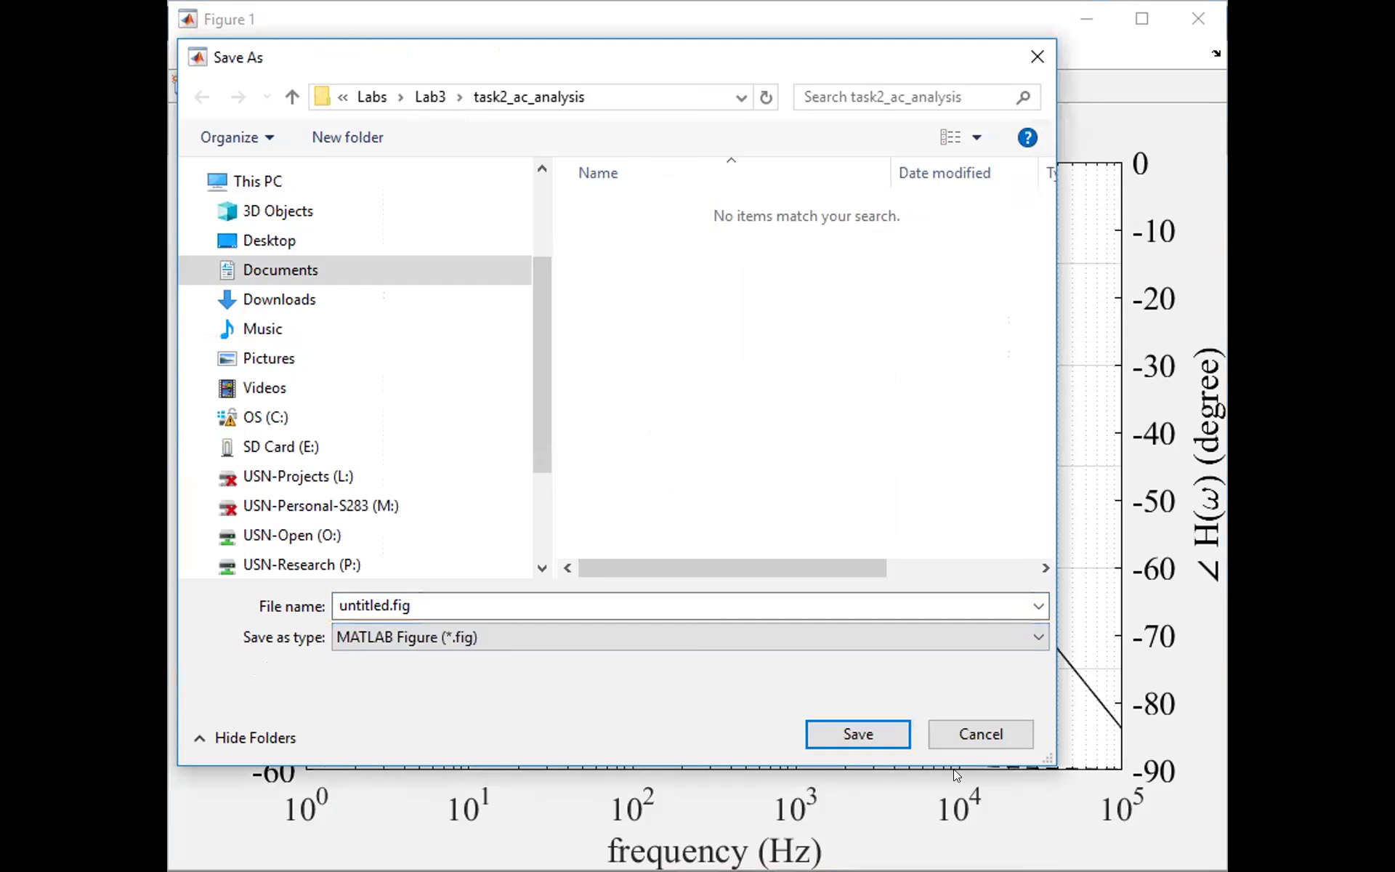
left_click(981, 734)
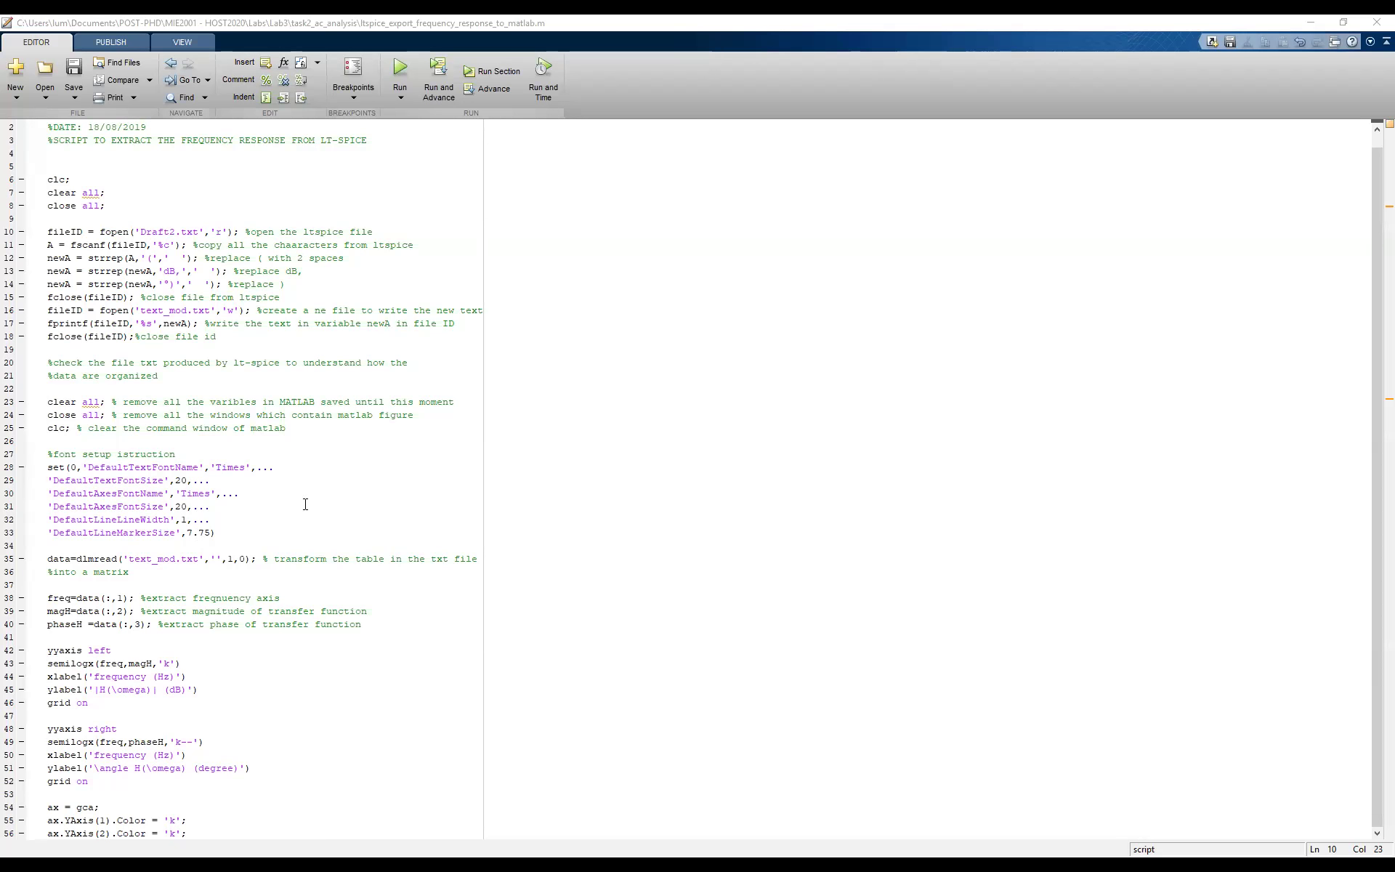
Examine the semilogx call for the magnitude plot and where its freq and magH arguments are used in the script
left_click(276, 486)
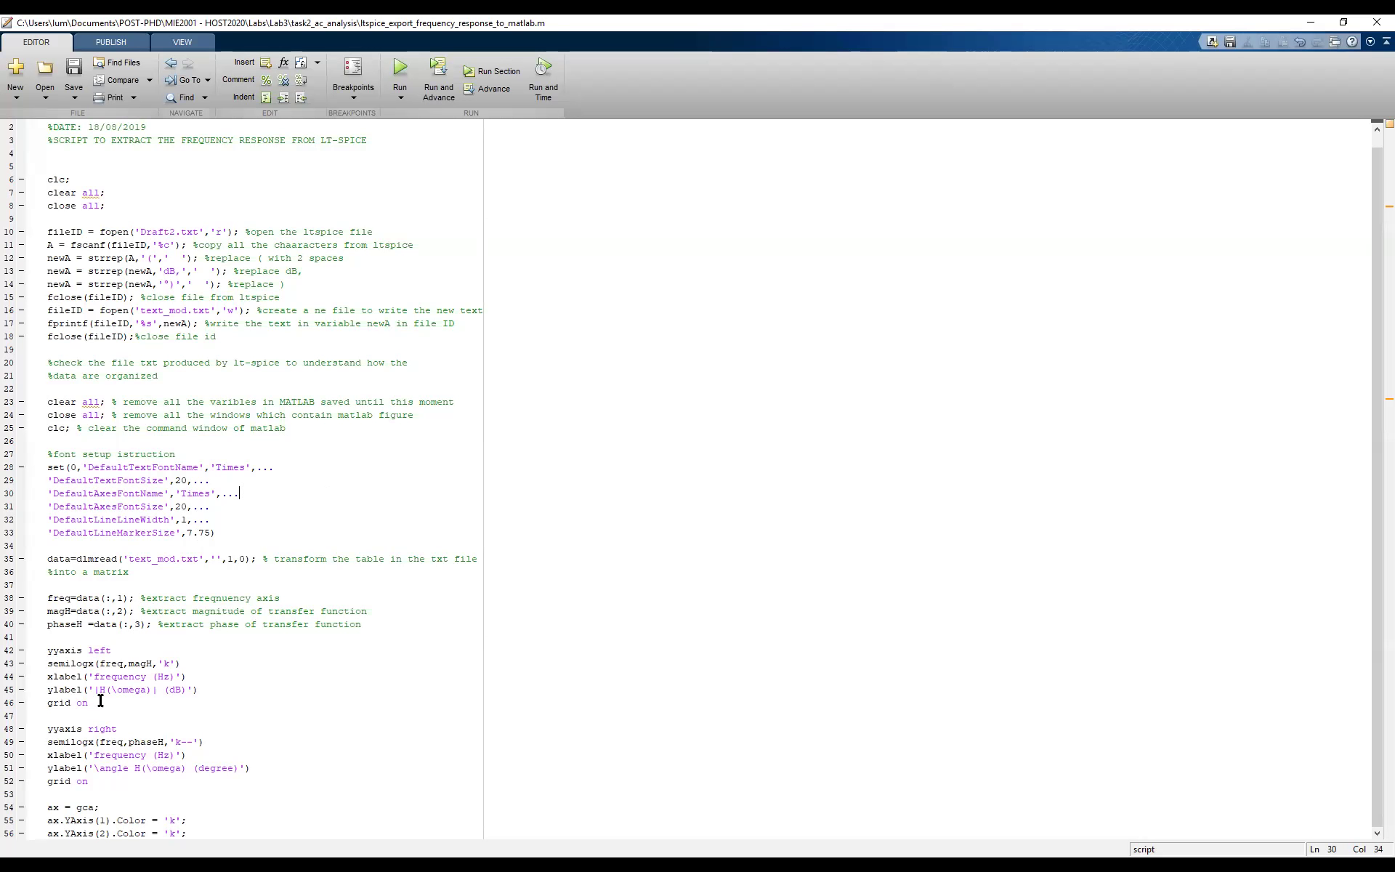
double_click(69, 663)
left_click(149, 676)
double_click(87, 663)
double_click(112, 663)
double_click(140, 663)
double_click(85, 665)
double_click(81, 665)
double_click(118, 663)
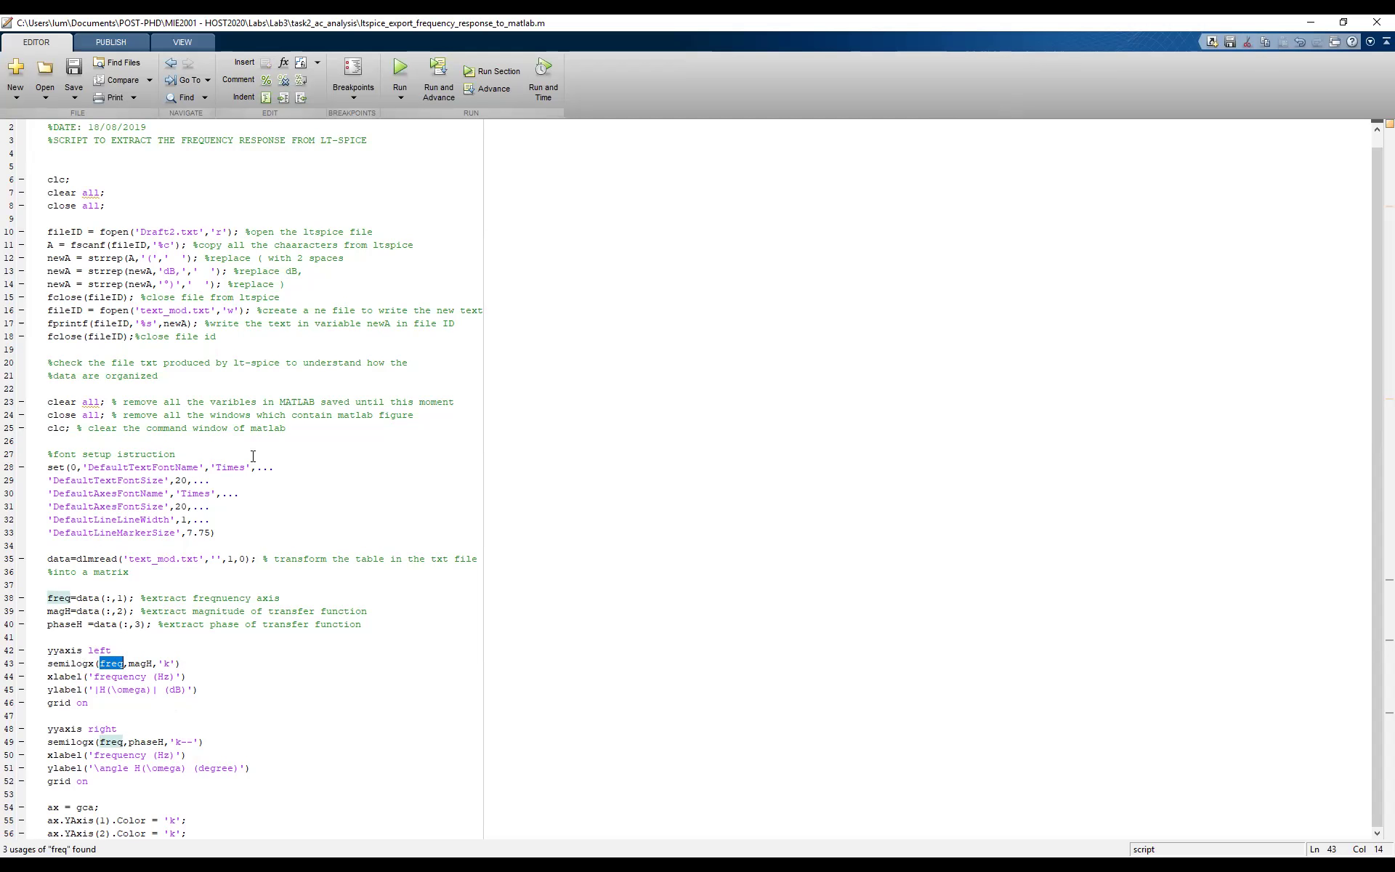
left_click(141, 663)
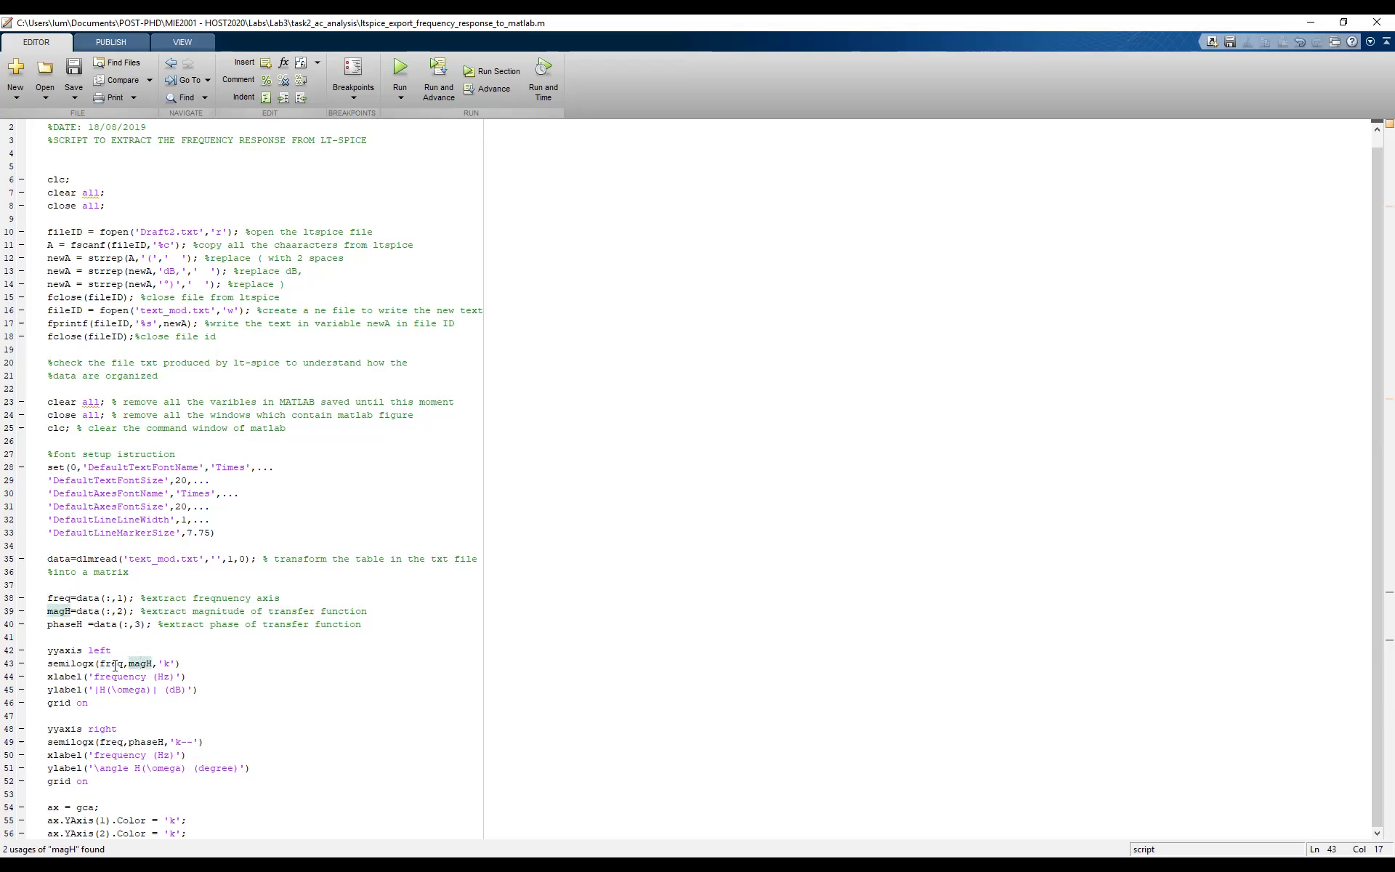
double_click(114, 663)
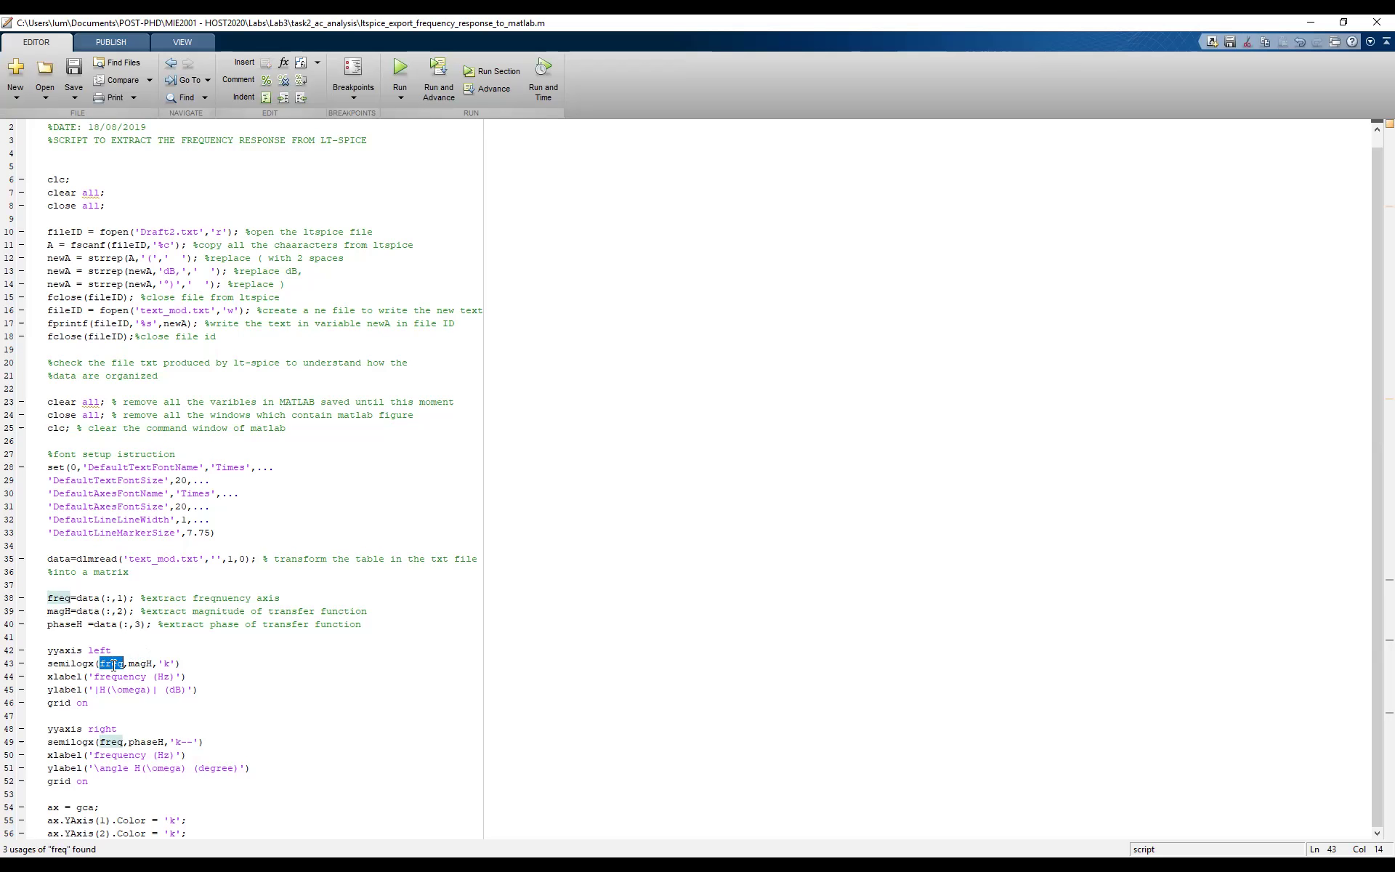
double_click(82, 664)
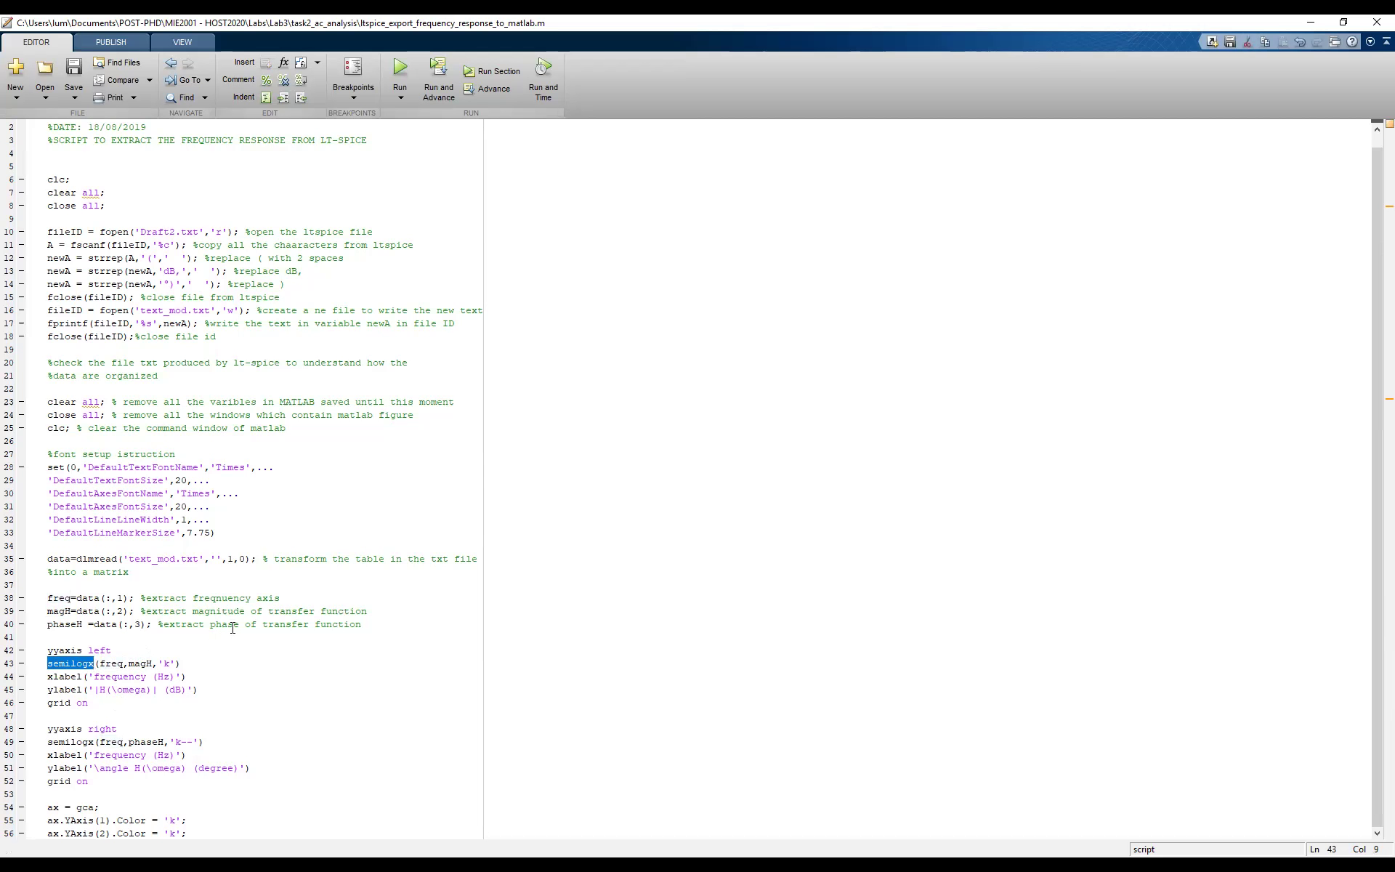
Review the complete magnitude semilogx line and the closing lines that set both y-axis colors to black
left_click(204, 665)
left_click_drag(199, 664, 34, 672)
left_click(154, 688)
left_click_drag(186, 833, 46, 807)
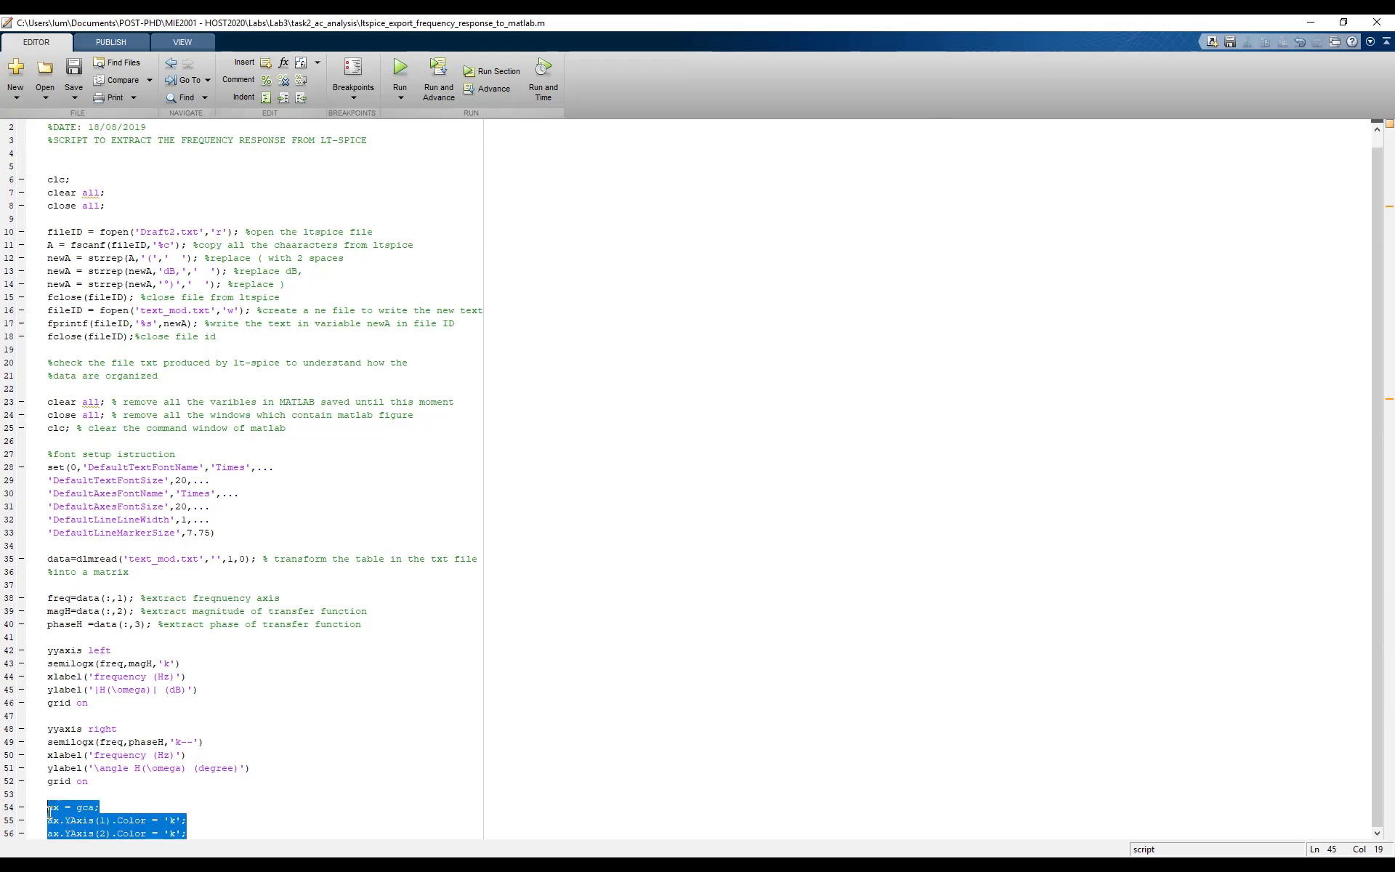
left_click(234, 833)
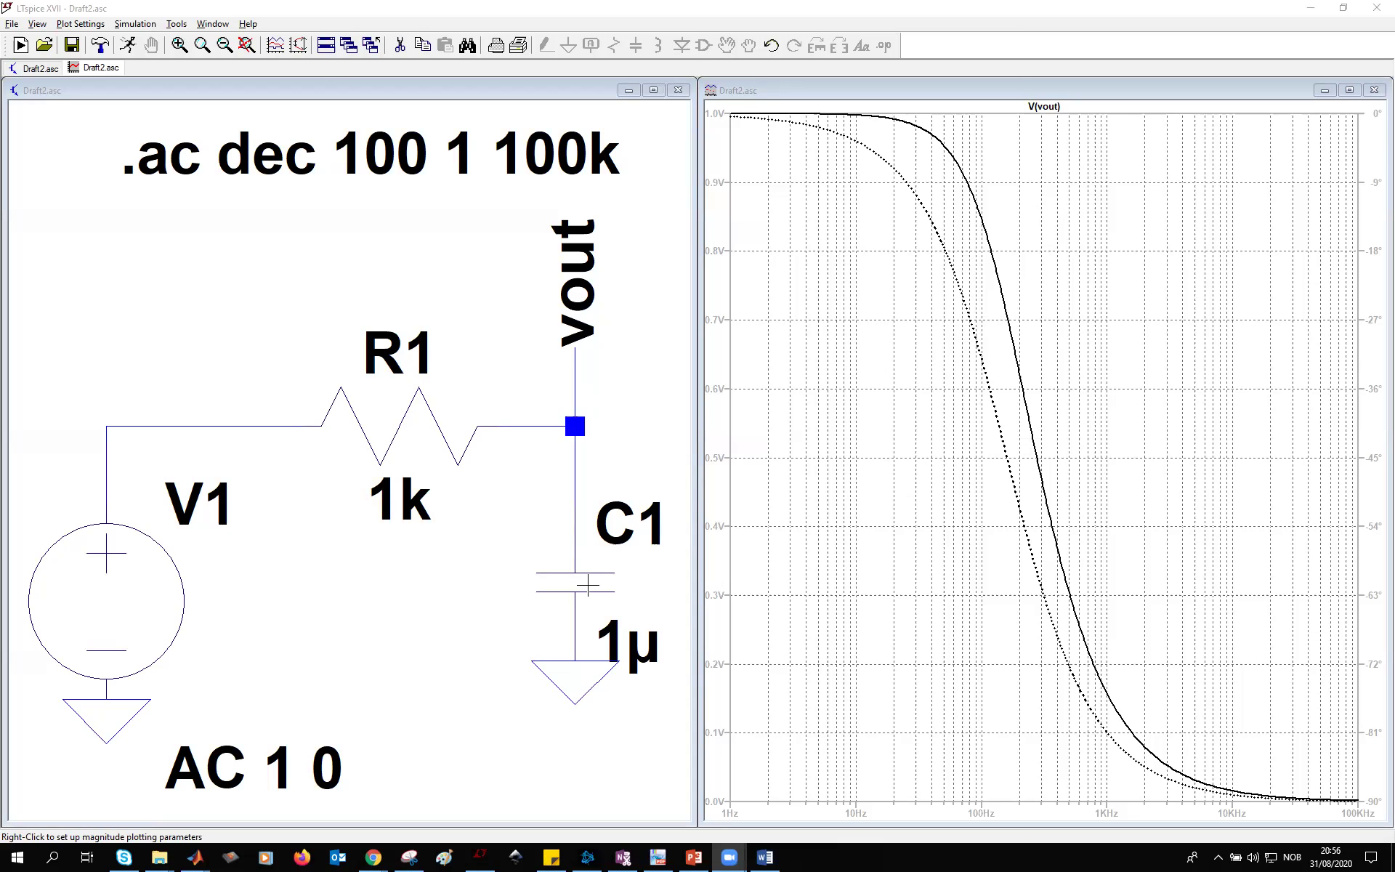
Switch to LTspice, plot the current through C1 for viewing, and return the plot to the voltage at vout
left_click(581, 583)
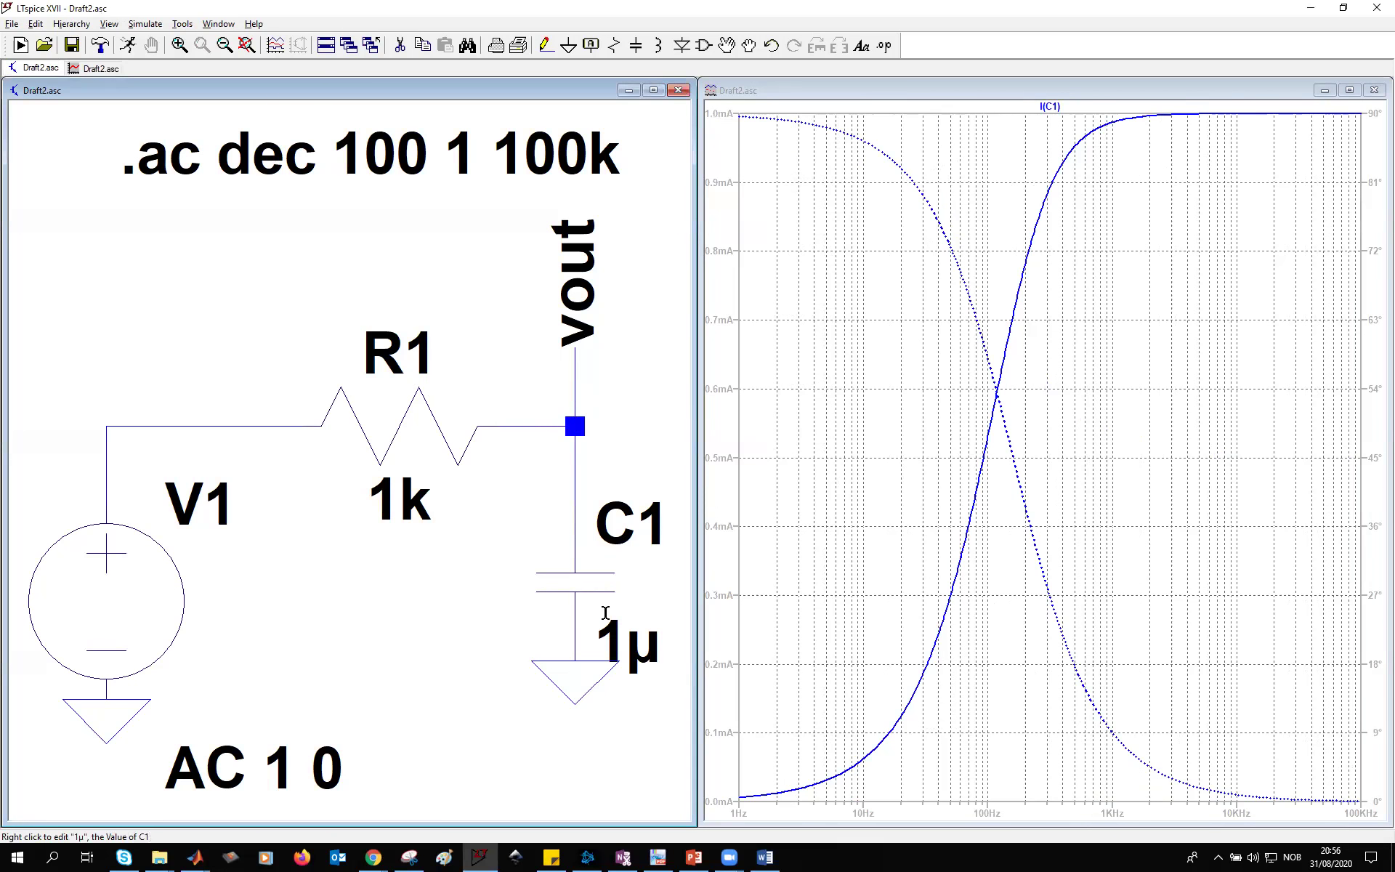
left_click(587, 415)
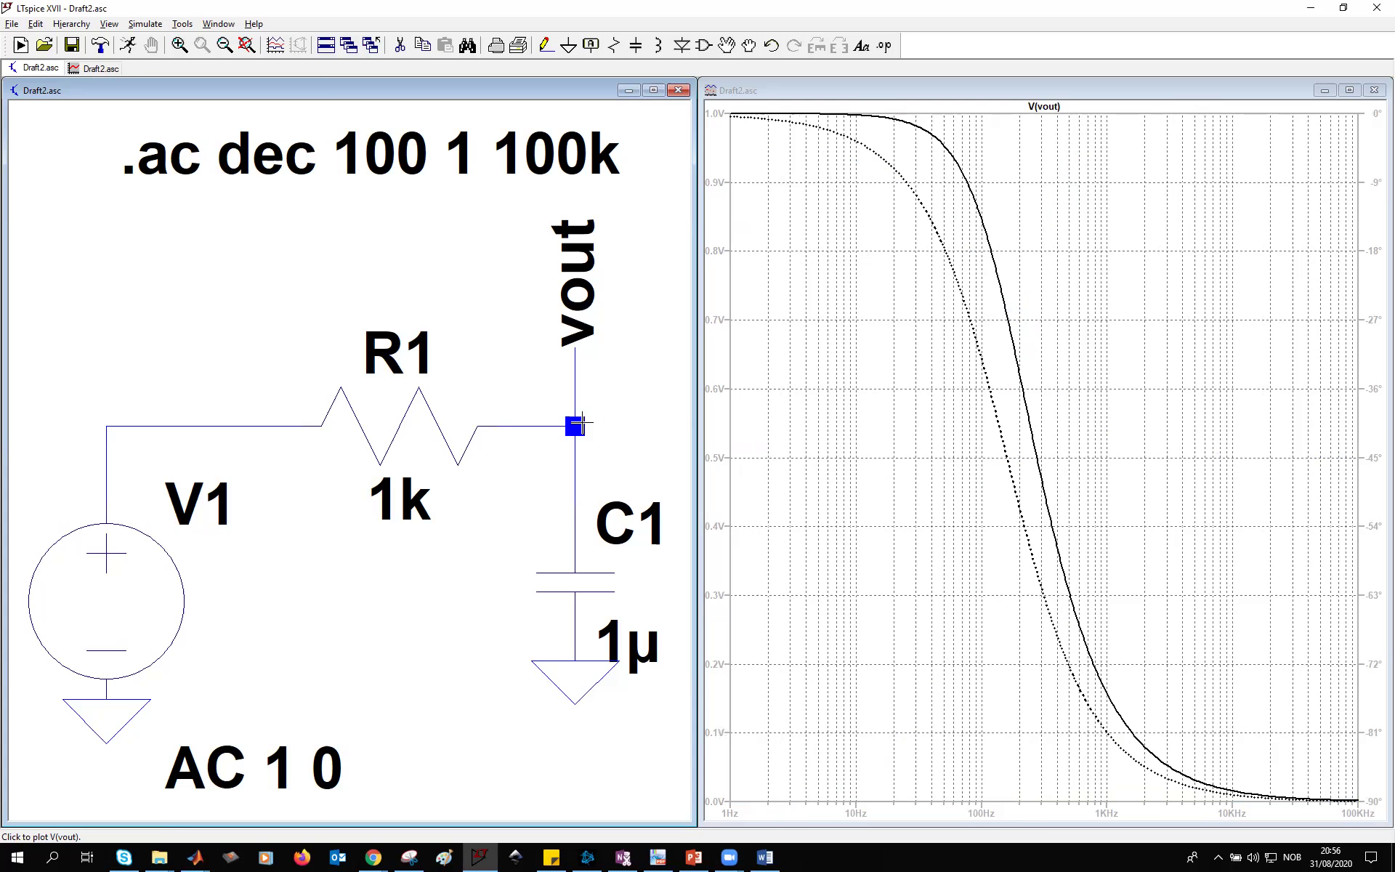
left_click_drag(591, 323, 516, 336)
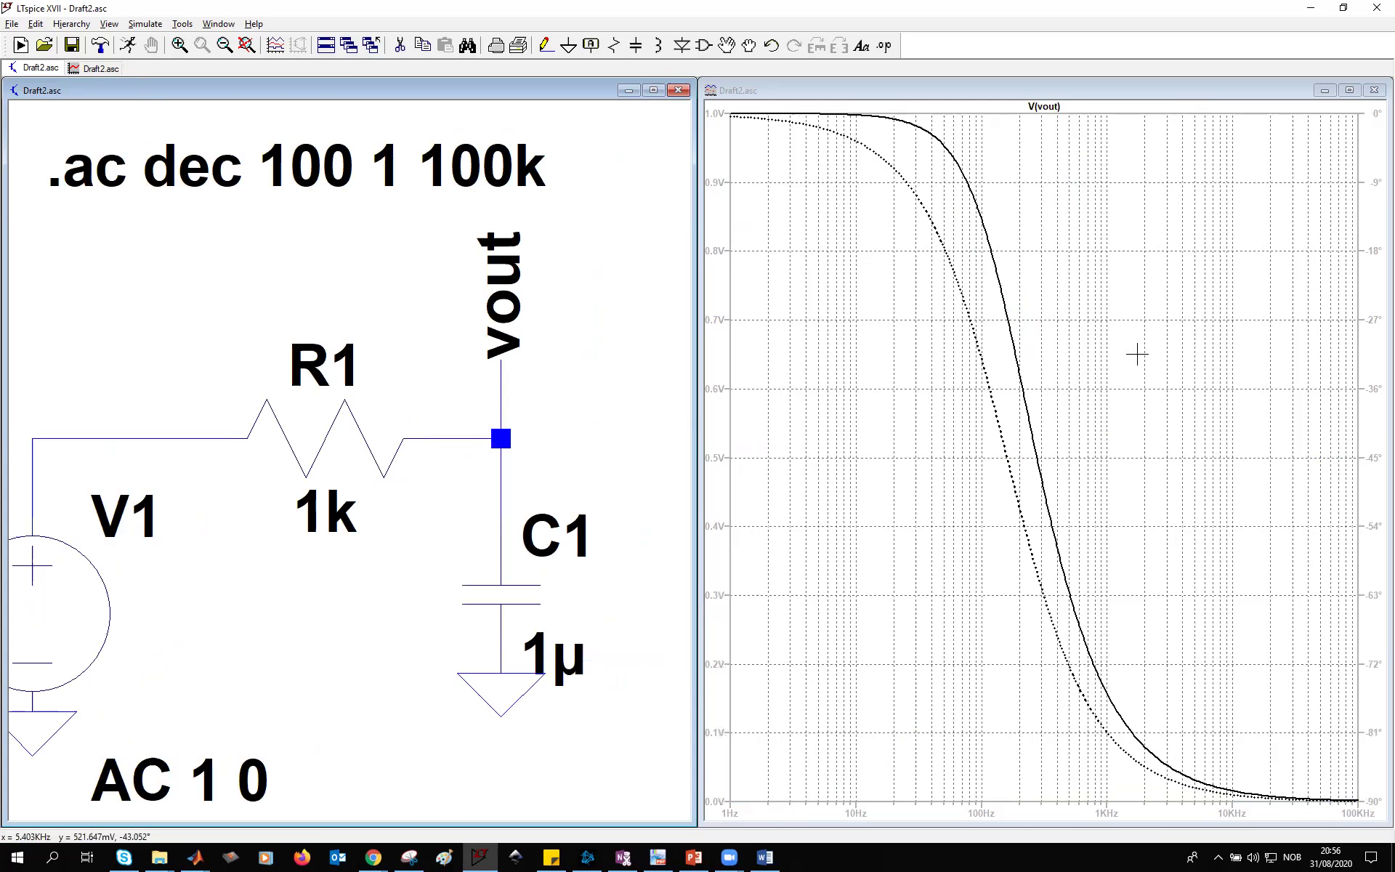